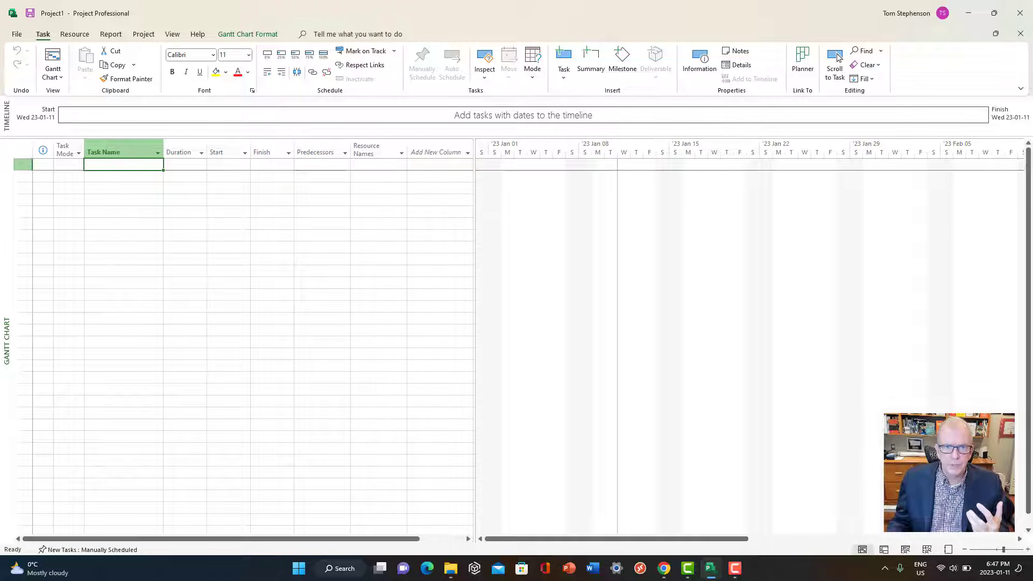
# Switch to the browser and review the features and prices of Project Plan 1, Plan 3 and Plan 5 on the comparison page
pyautogui.hotkey('alt', 'Tab')
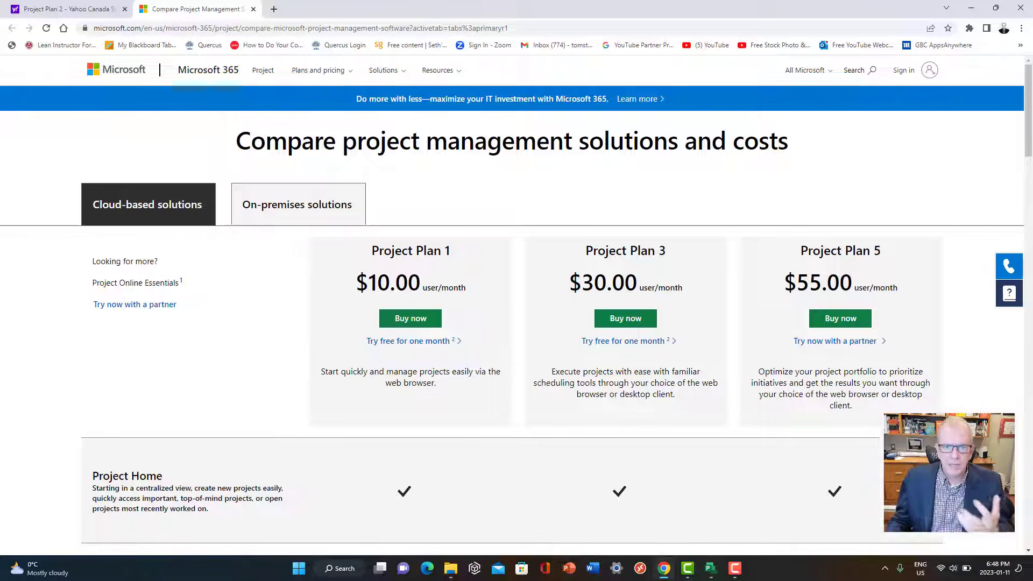
pyautogui.scroll(-1, 516, 299)
pyautogui.scroll(-2, 516, 299)
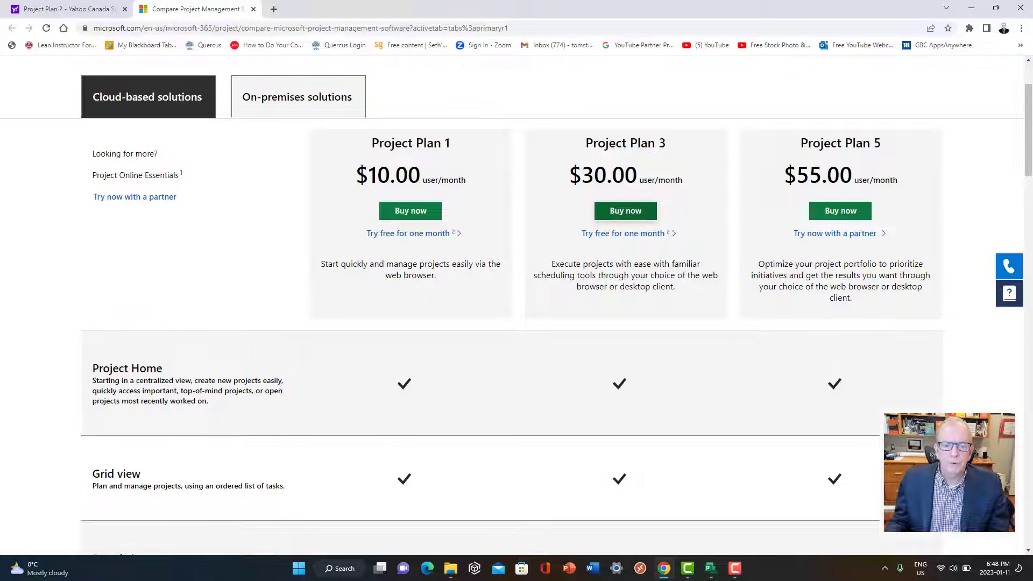
pyautogui.scroll(-5, 625, 211)
pyautogui.scroll(-6, 517, 304)
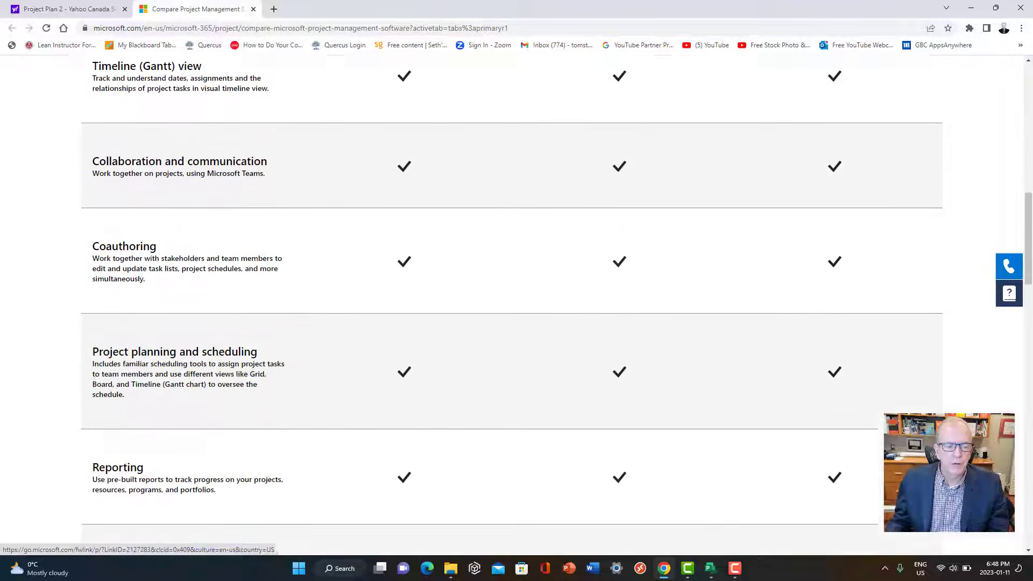
pyautogui.scroll(-4, 517, 304)
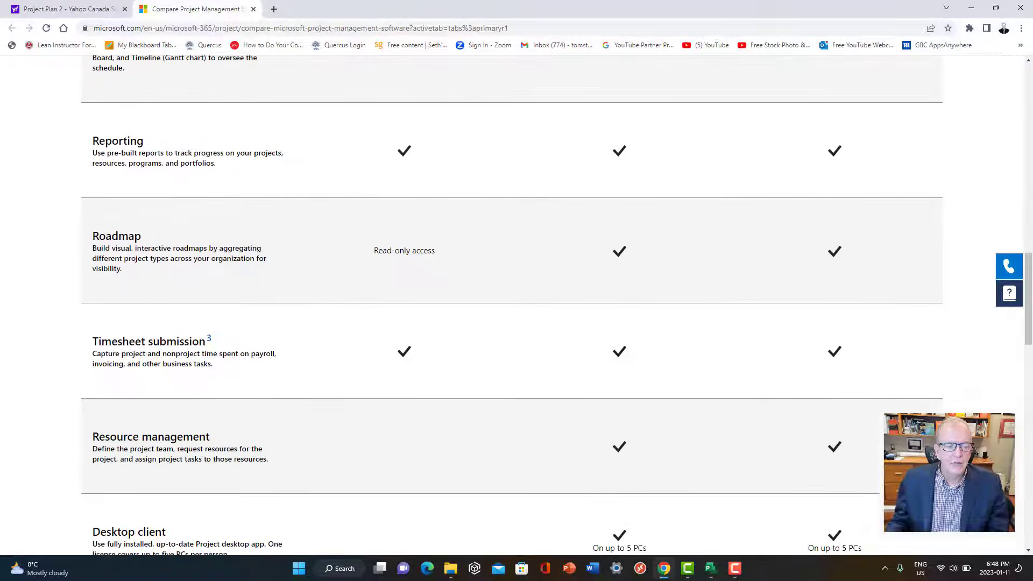
pyautogui.scroll(-2, 517, 304)
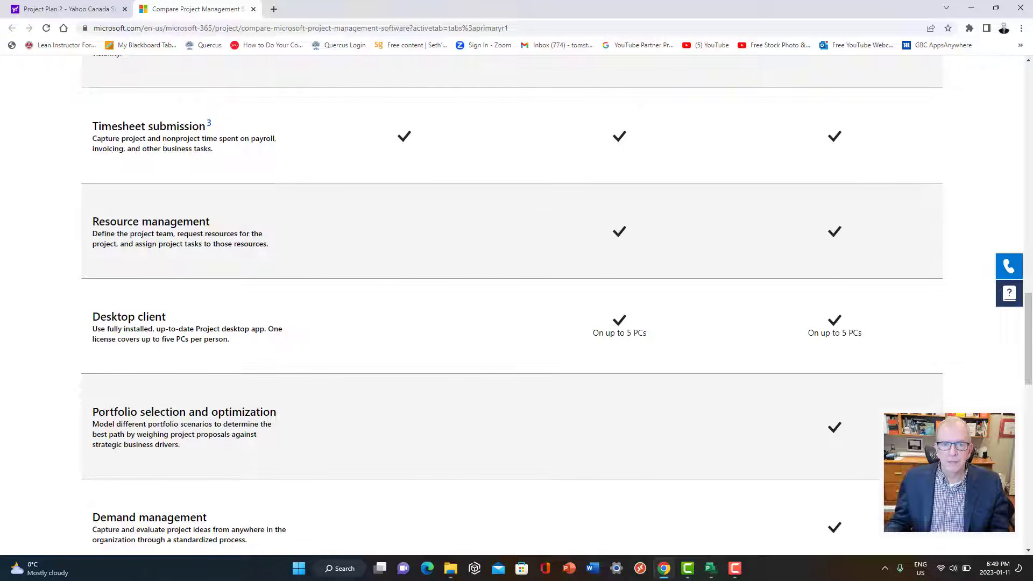
pyautogui.scroll(15, 511, 305)
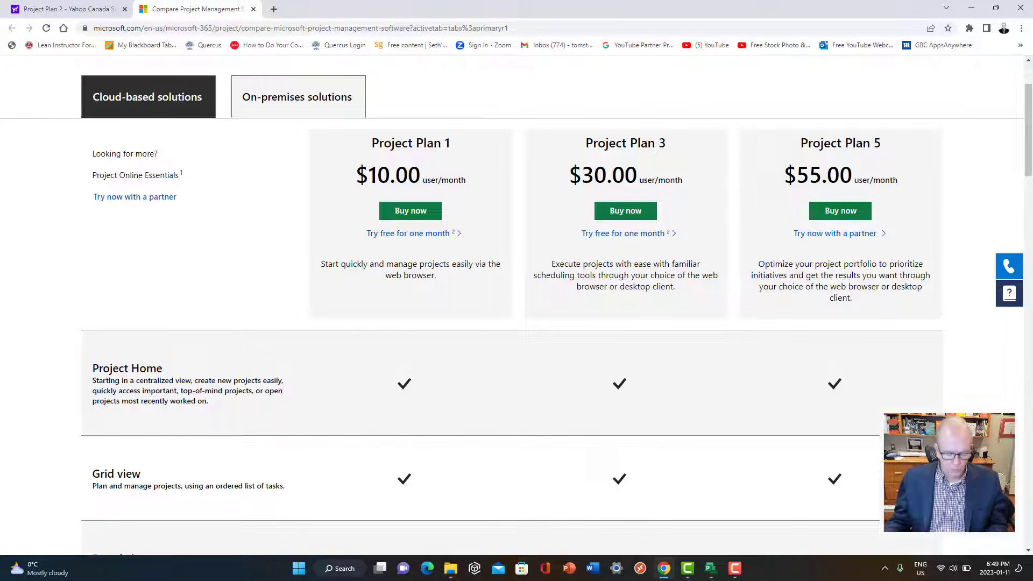
# Switch back to Microsoft Project and create a new blank project
pyautogui.hotkey('alt', 'Tab')
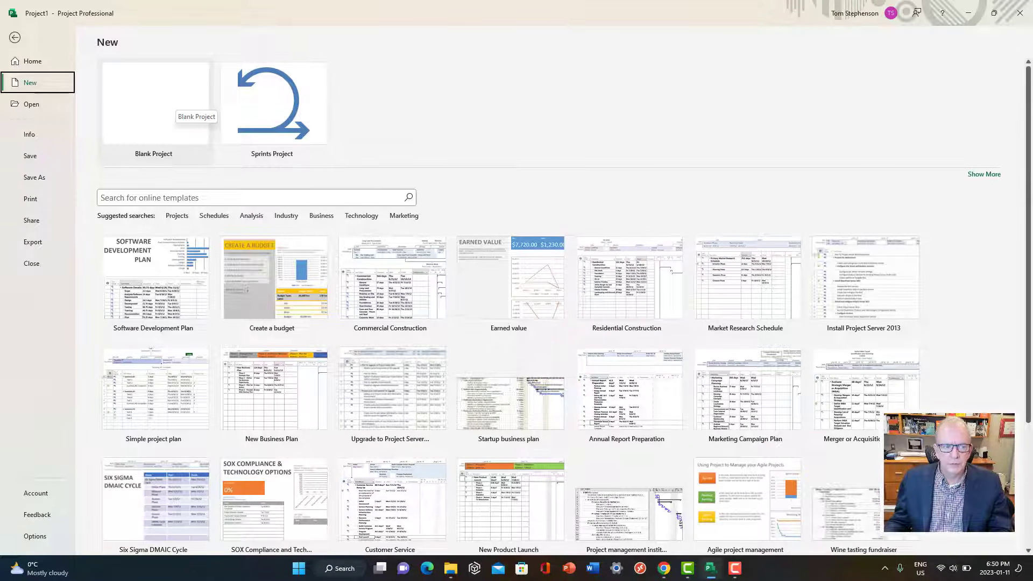
pyautogui.click(172, 105)
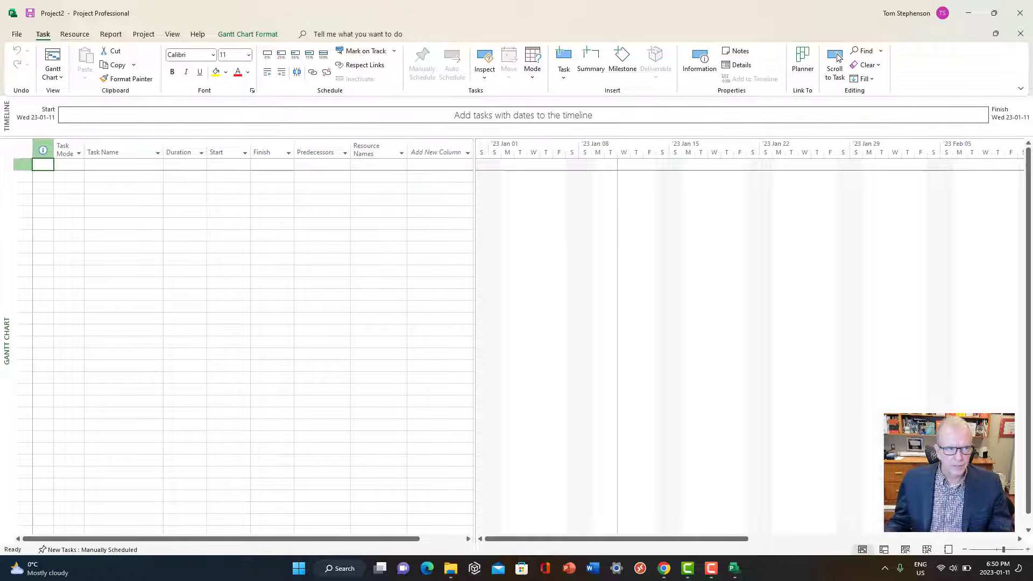
# Examine the available command sets for tasks, resources, reports, project settings, views and Gantt chart formatting
pyautogui.click(75, 34)
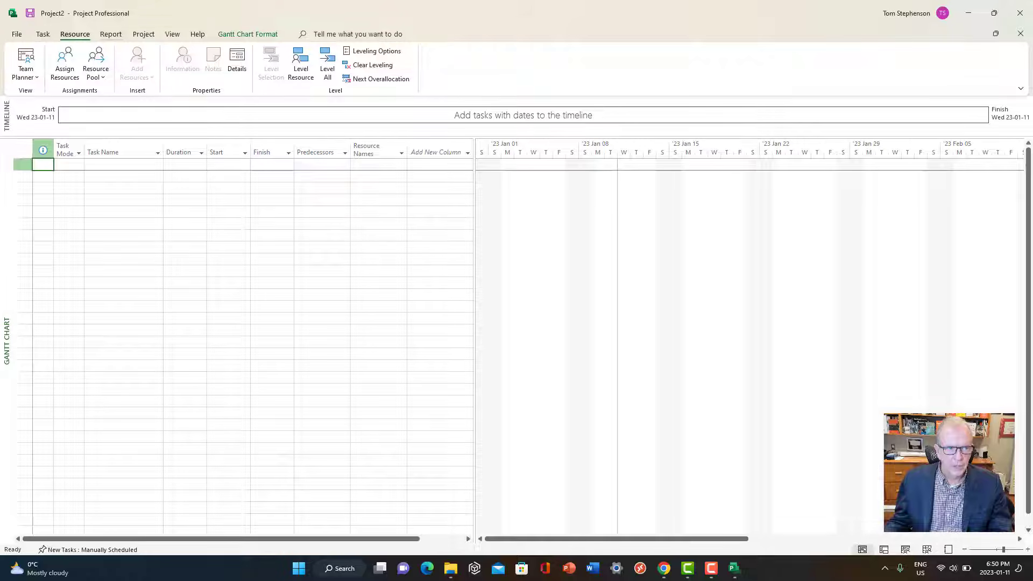
pyautogui.click(111, 34)
pyautogui.click(143, 34)
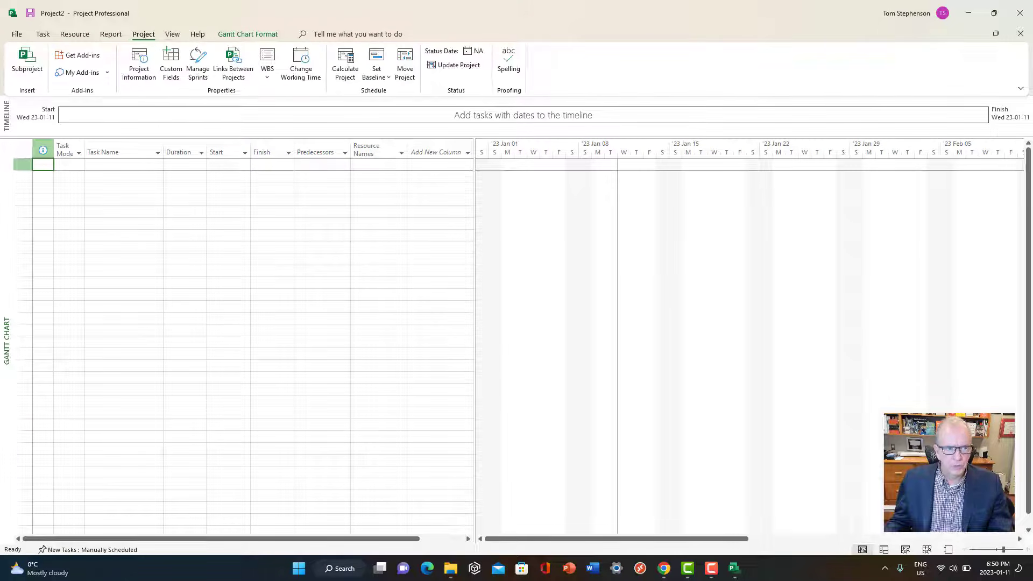
pyautogui.click(172, 34)
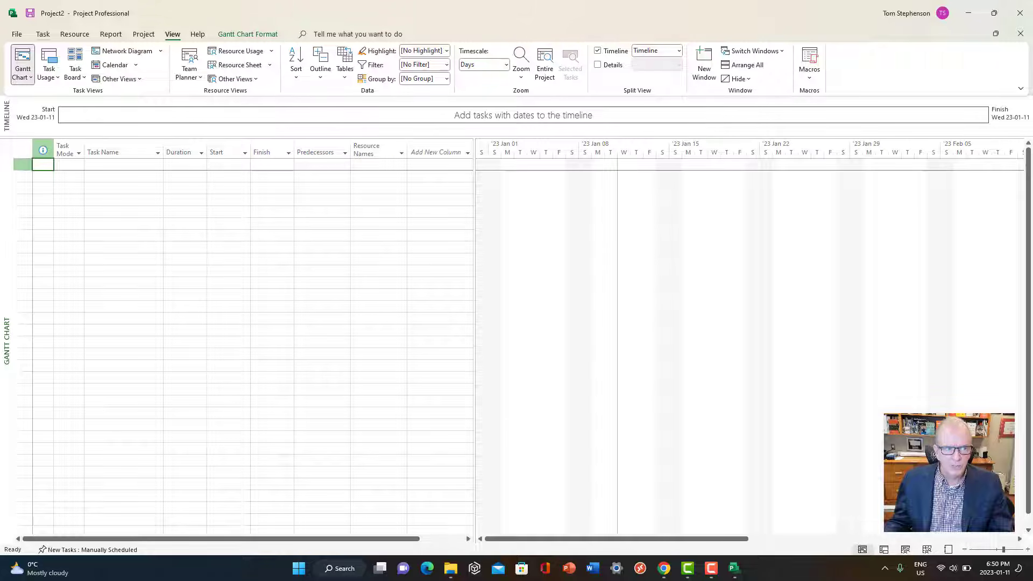
pyautogui.click(42, 34)
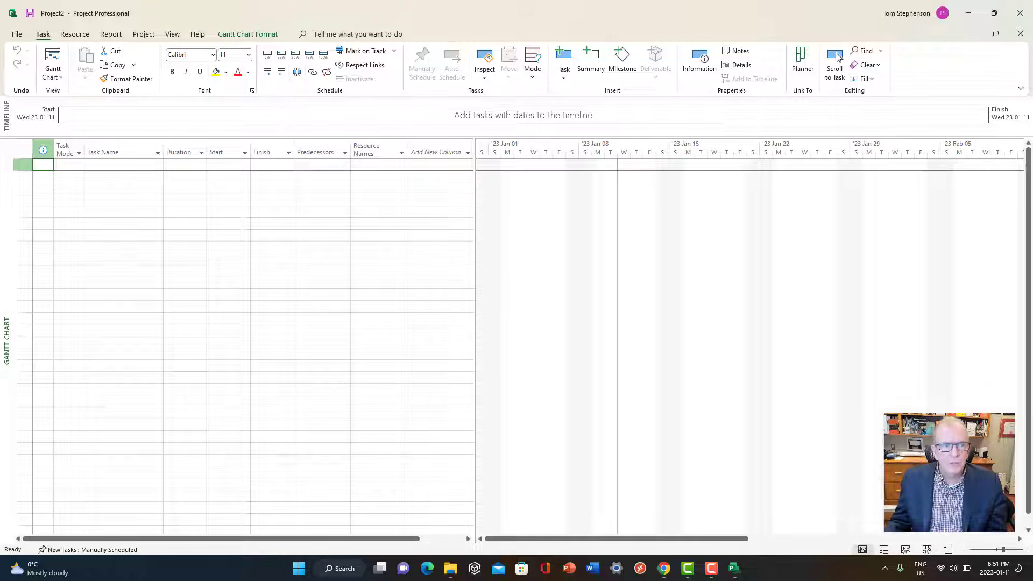
pyautogui.hotkey('alt', 'u')
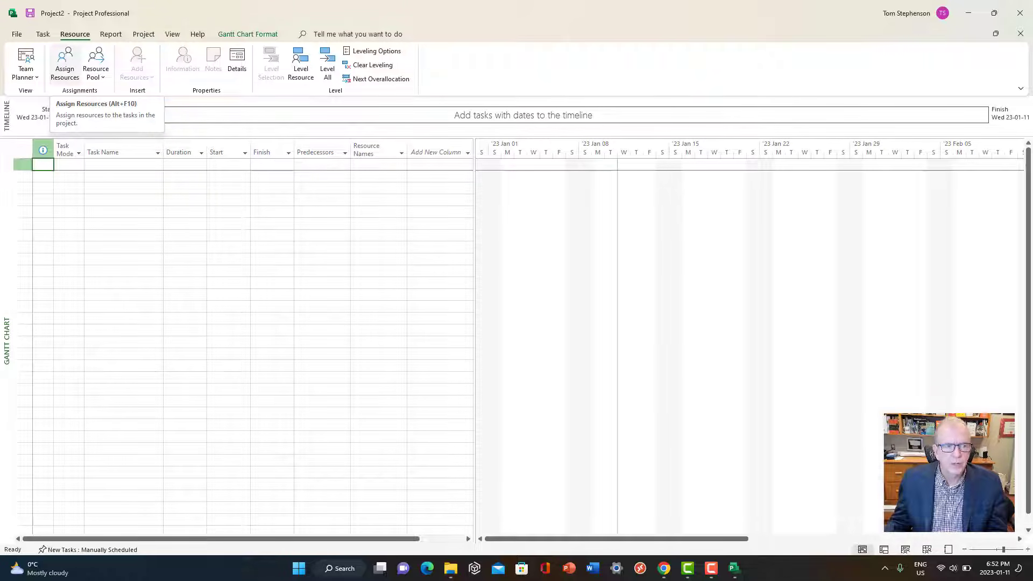
pyautogui.click(111, 33)
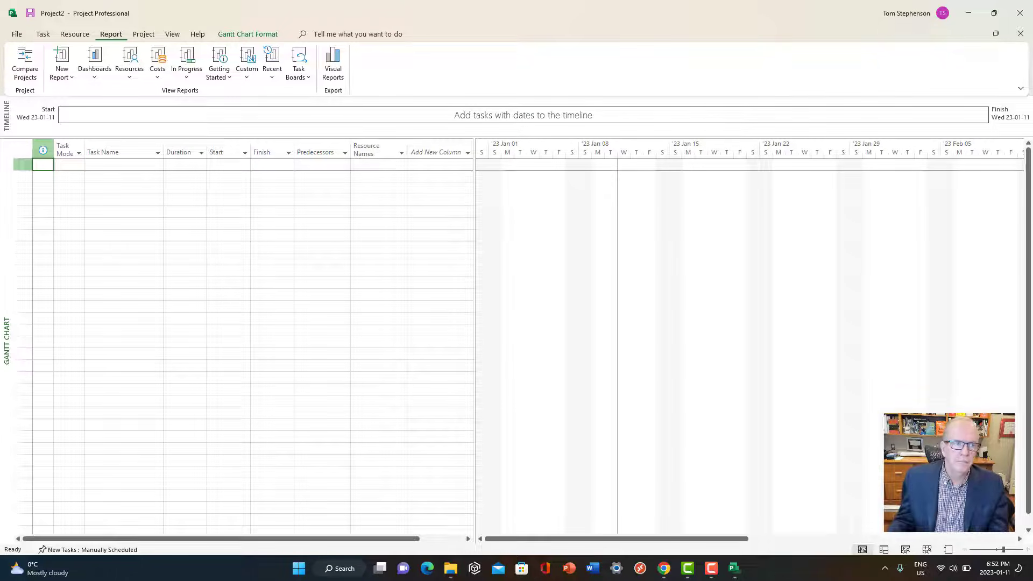
pyautogui.click(144, 34)
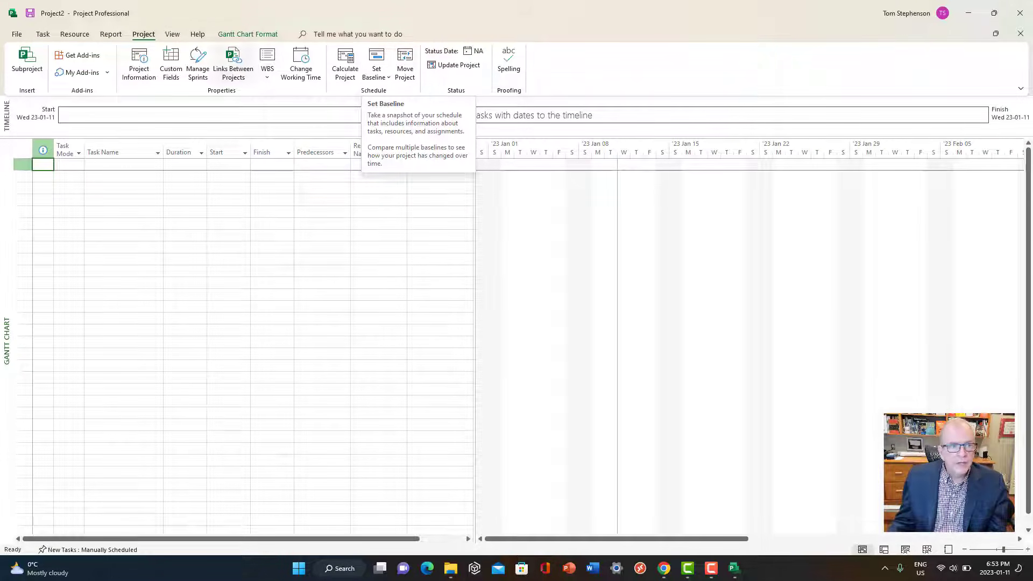
pyautogui.click(172, 34)
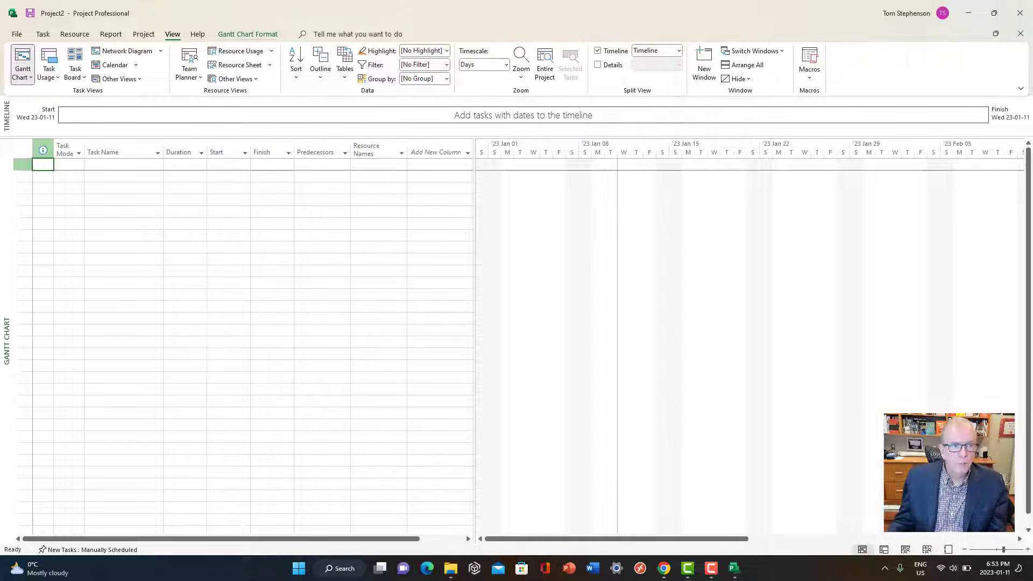
pyautogui.click(248, 35)
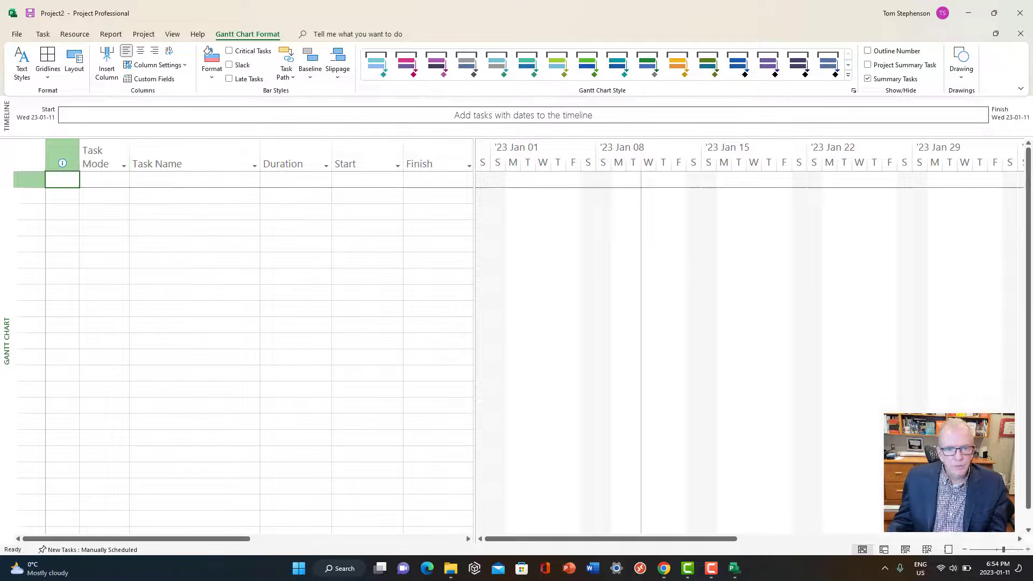
# Widen the task table beside the Gantt chart to show all columns through Resource Names
pyautogui.moveTo(474, 195); pyautogui.dragTo(631, 195)
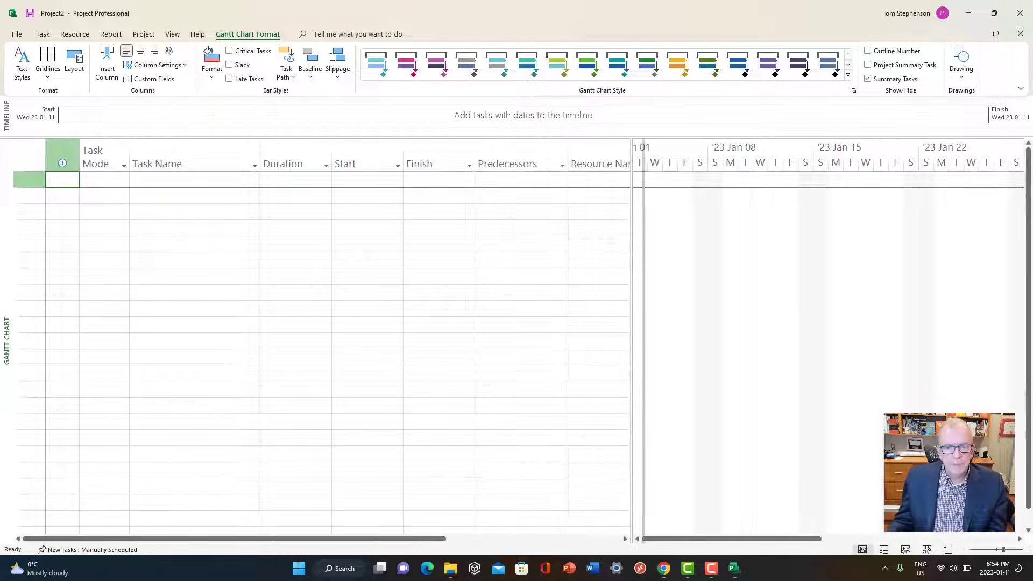
pyautogui.moveTo(738, 195); pyautogui.dragTo(661, 194)
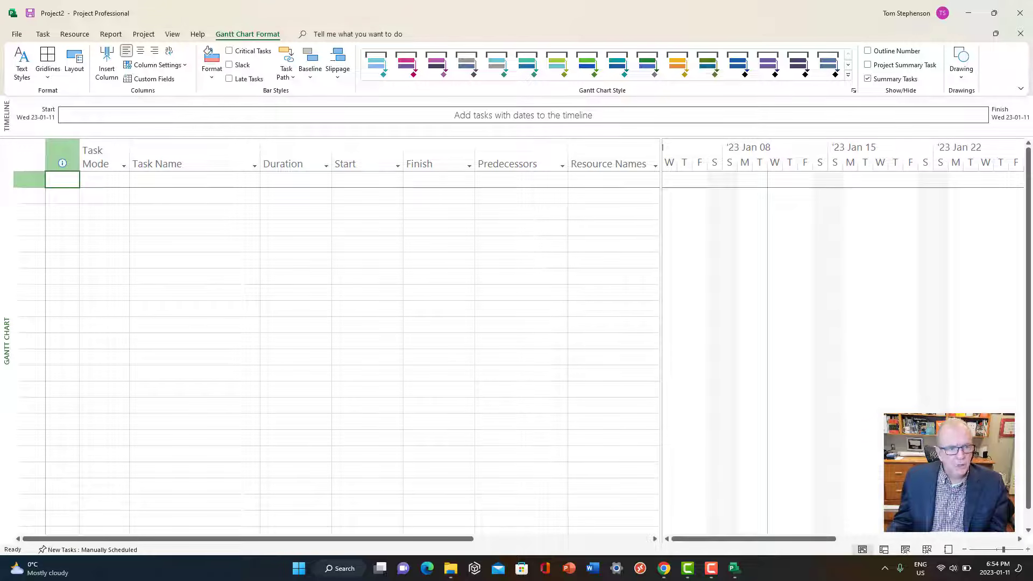
pyautogui.click(194, 180)
pyautogui.click(296, 180)
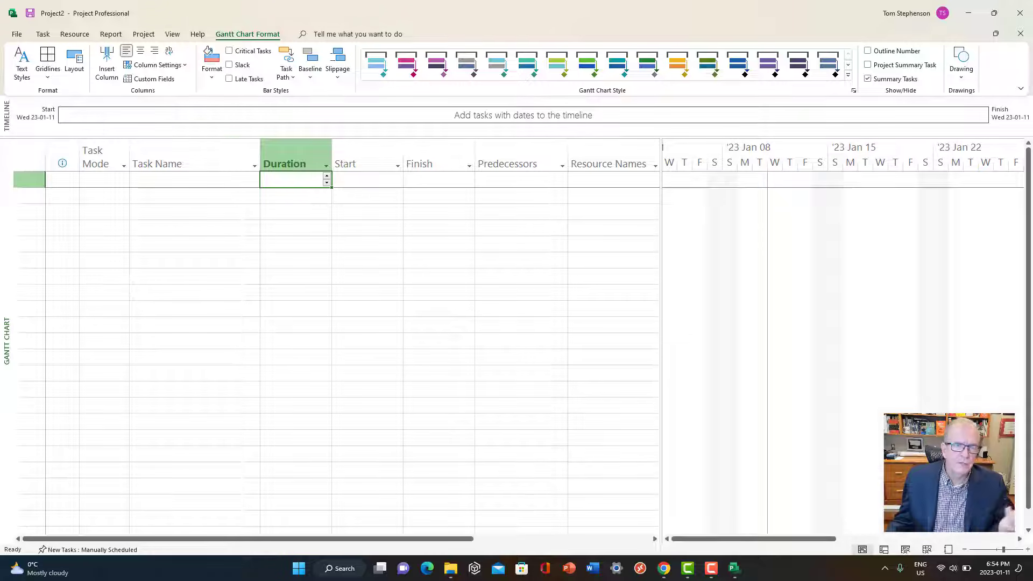
# Select the entire task table and review the table types that can be applied to it
pyautogui.click(29, 162)
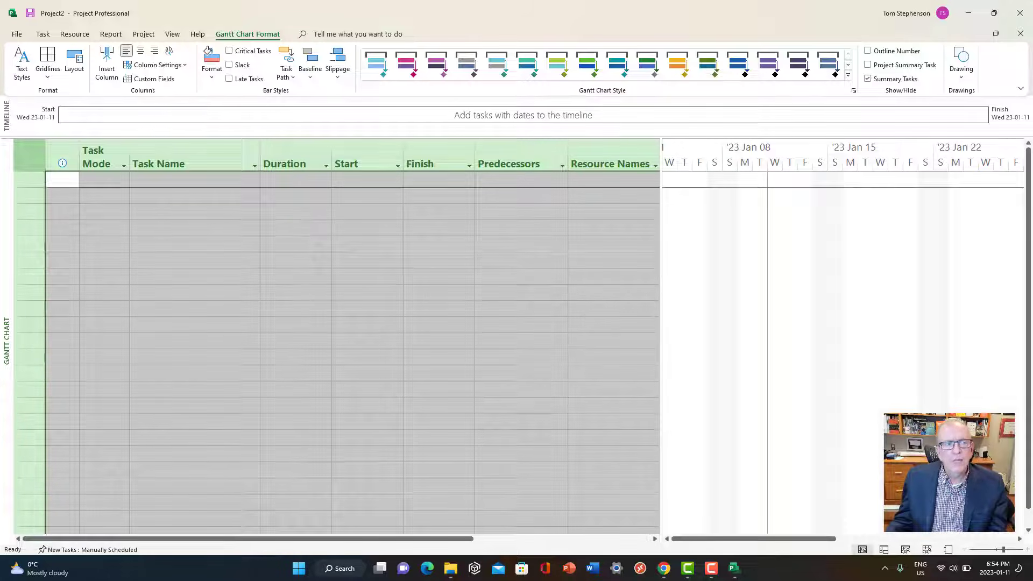
pyautogui.rightClick(29, 159)
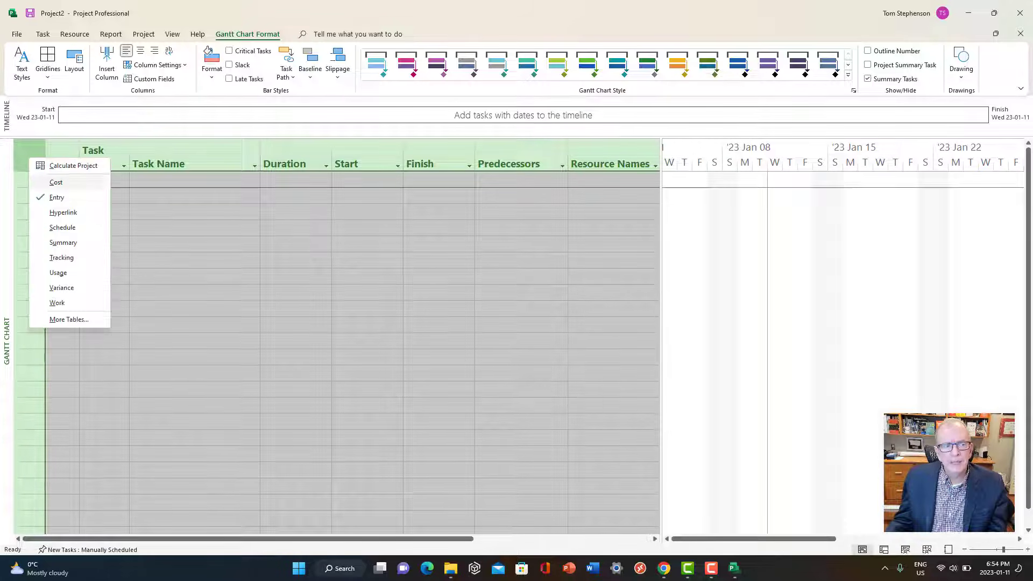
pyautogui.press('Escape')
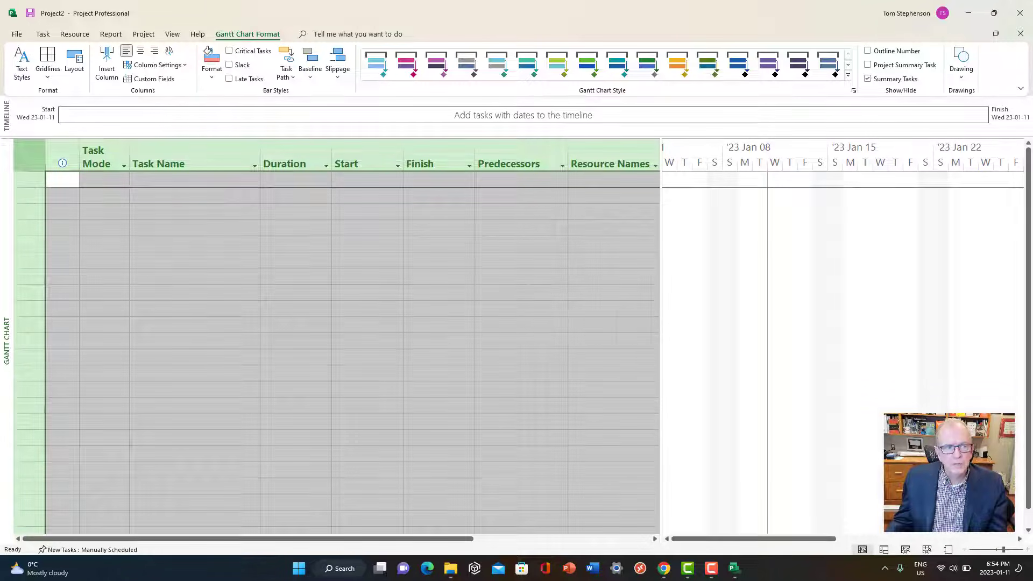
pyautogui.rightClick(29, 159)
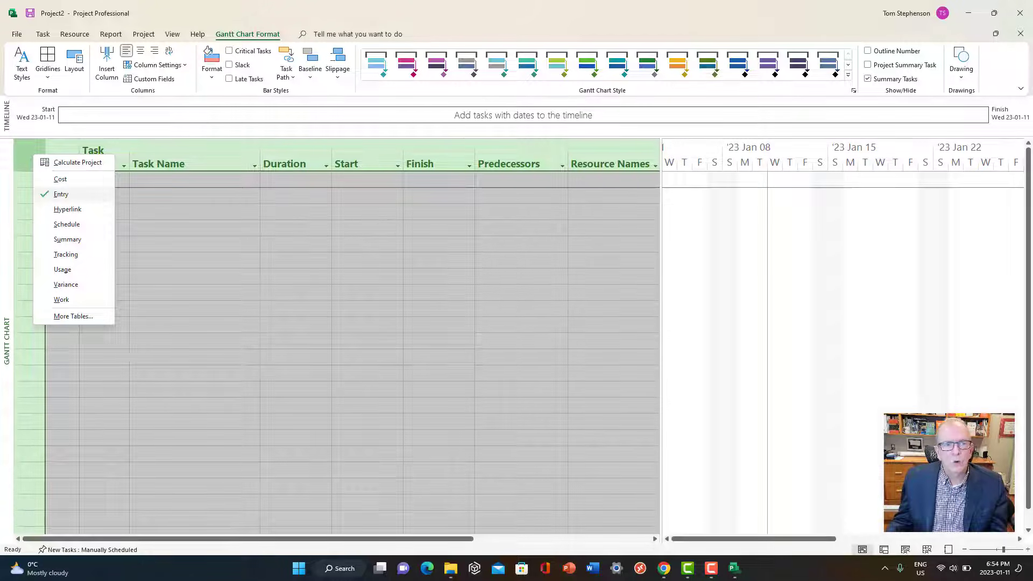
# Enter "Classroom Remodel" as the first task name in the empty task table
pyautogui.click(195, 180)
pyautogui.click(194, 180)
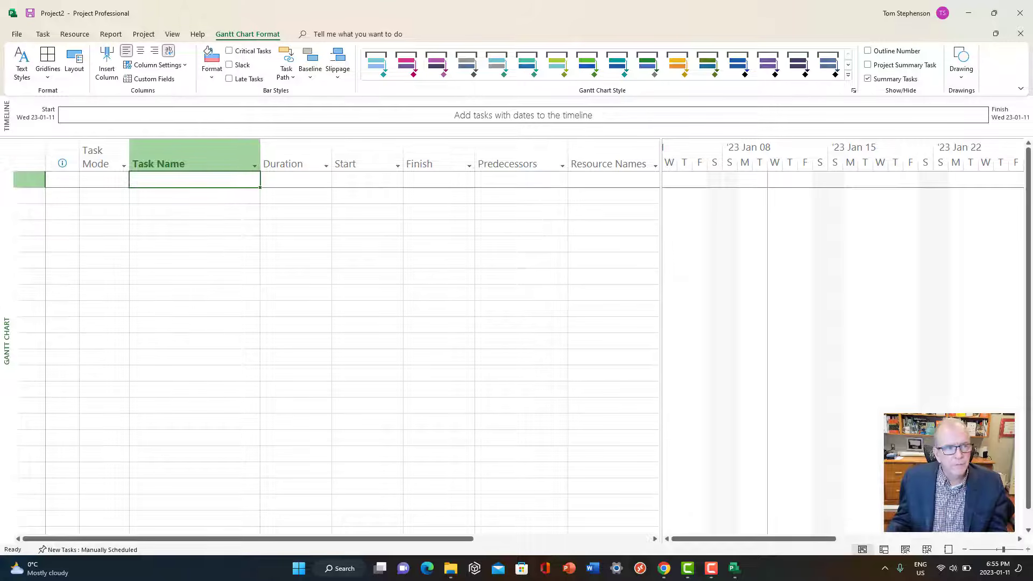
pyautogui.click(42, 34)
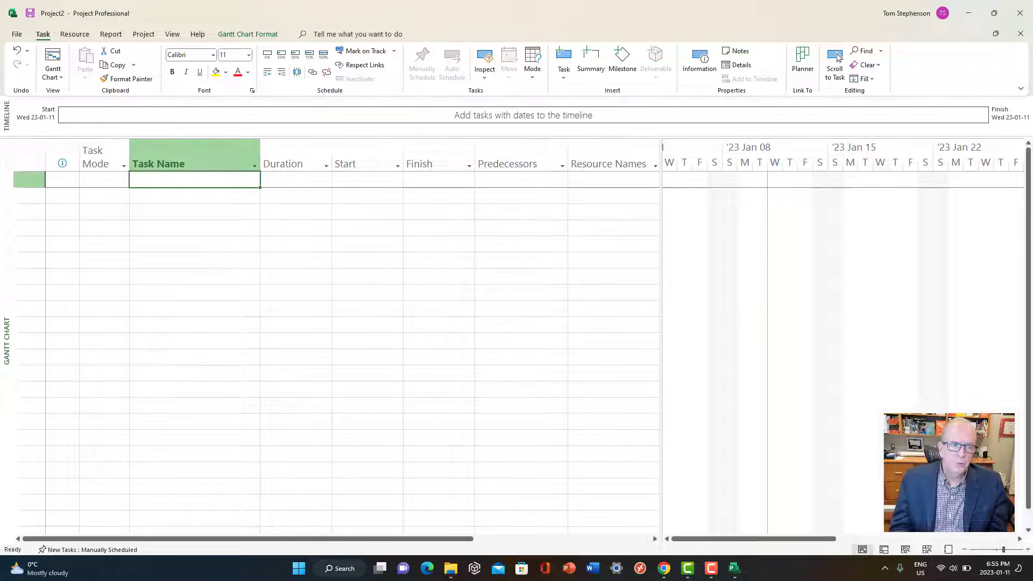
pyautogui.write('Classro')
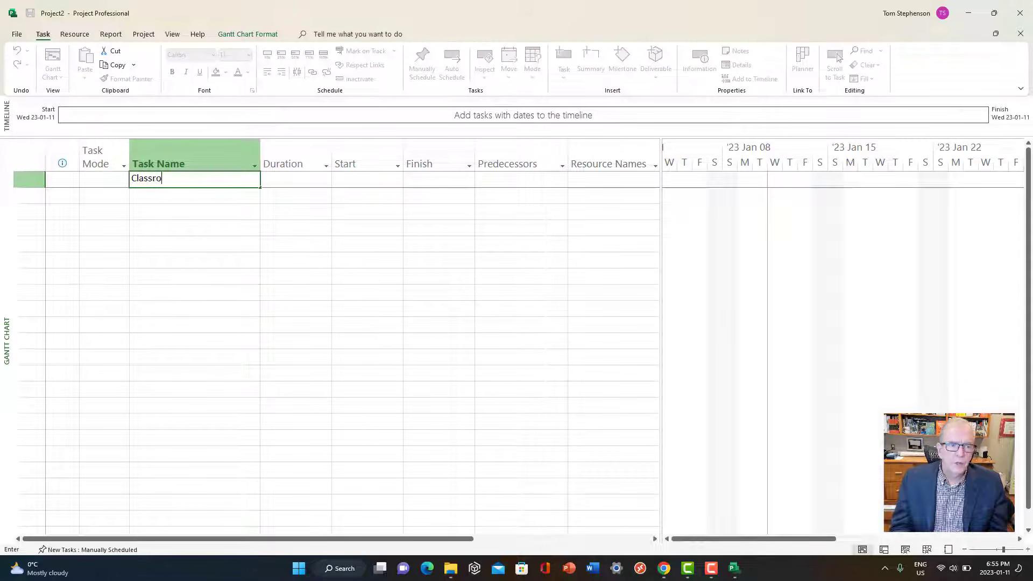
pyautogui.write('om Re')
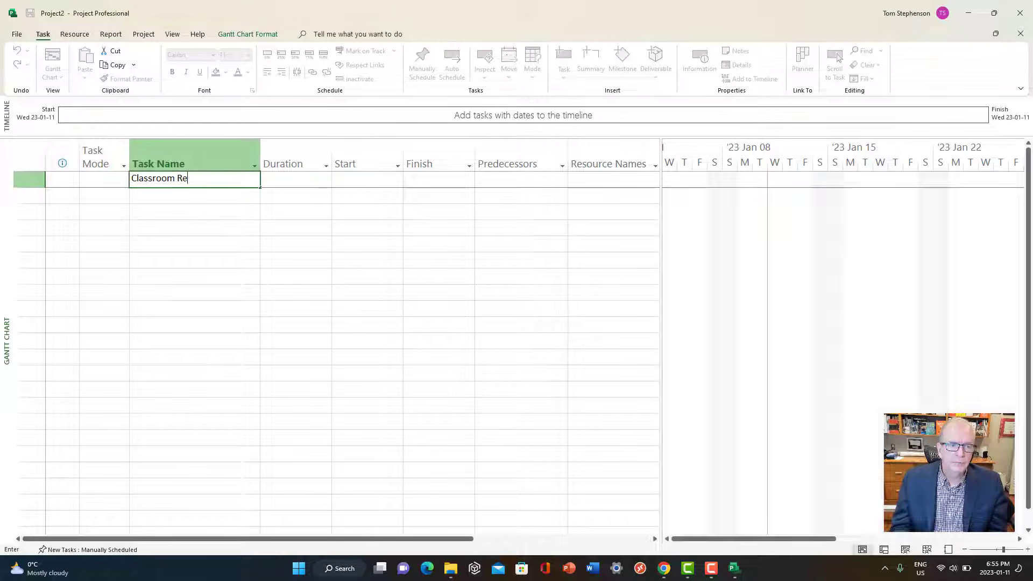
pyautogui.write('model')
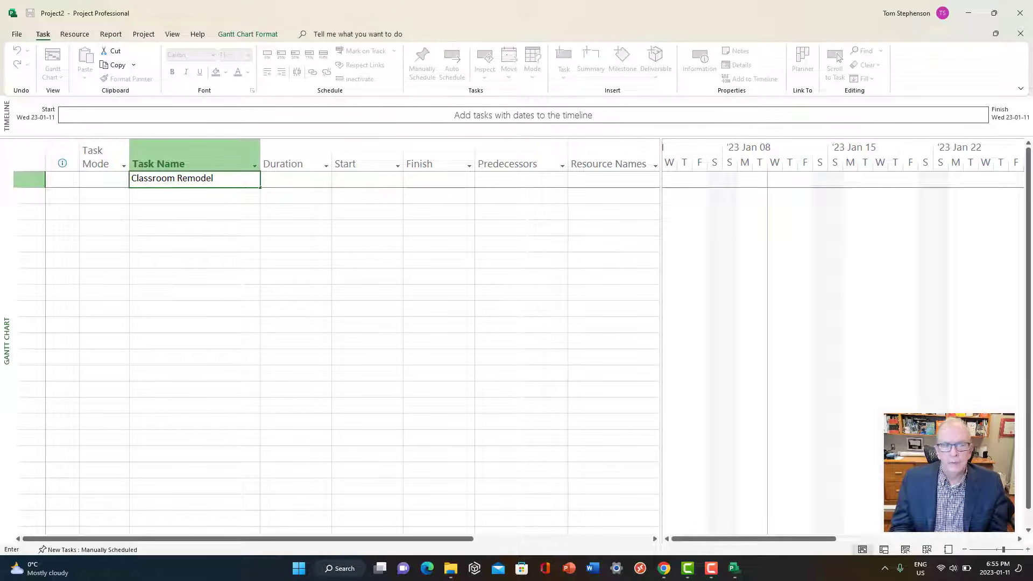
pyautogui.press('Return')
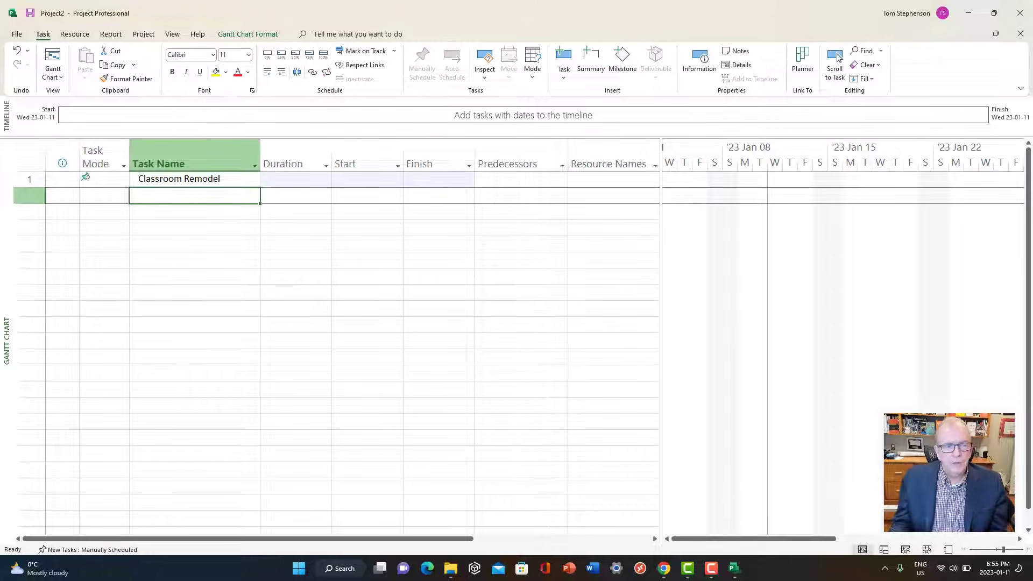
# Change the task mode of the Classroom Remodel task to Auto Scheduled and select the empty task name cell below it
pyautogui.press('Up')
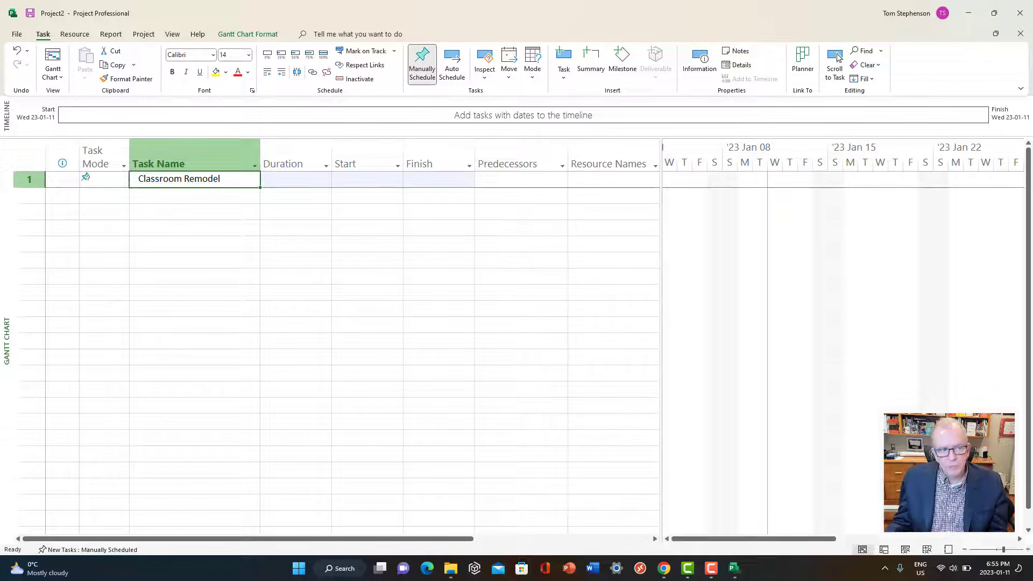
pyautogui.press('Left')
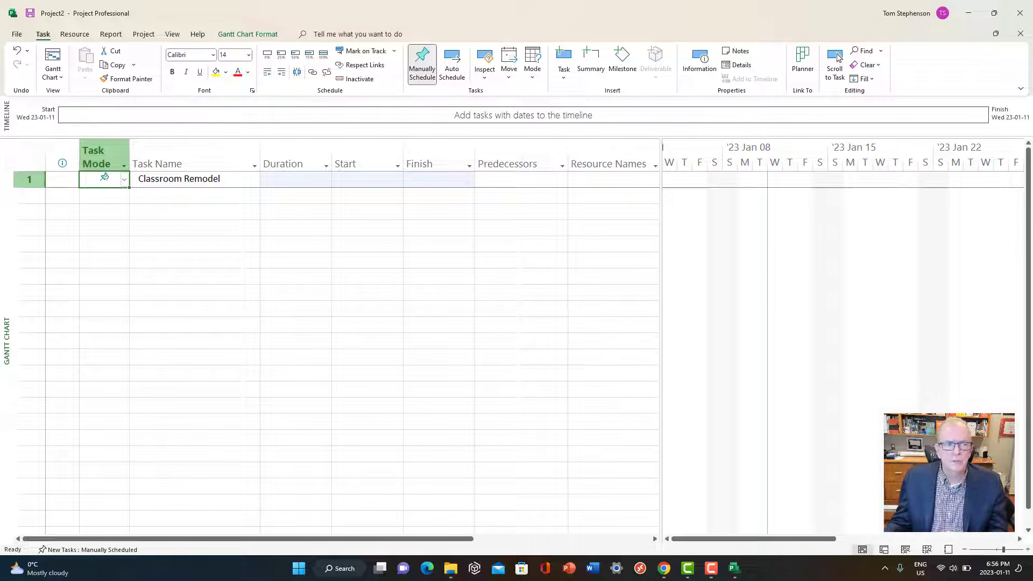
pyautogui.click(104, 177)
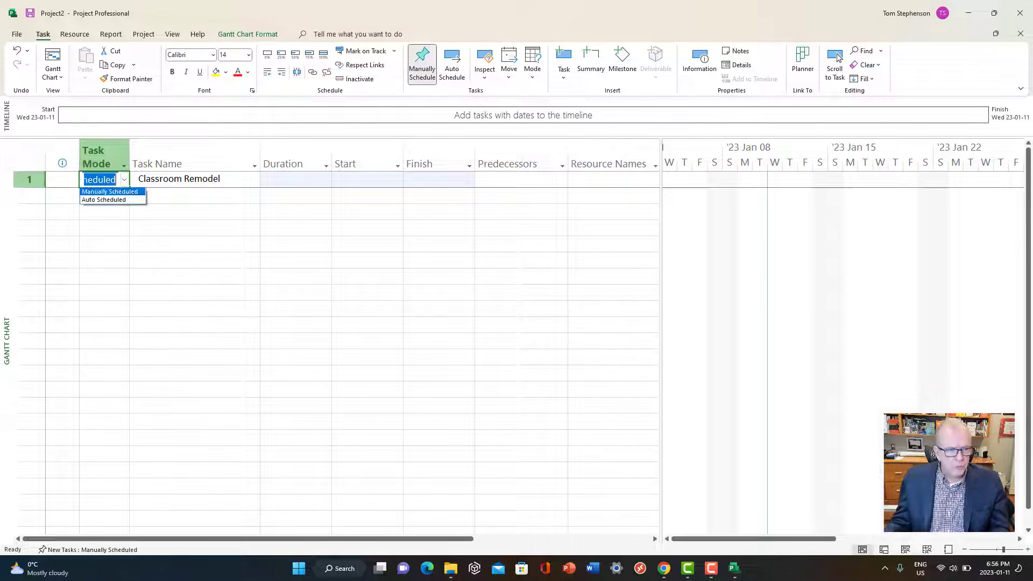
pyautogui.press('Down')
pyautogui.press('Return')
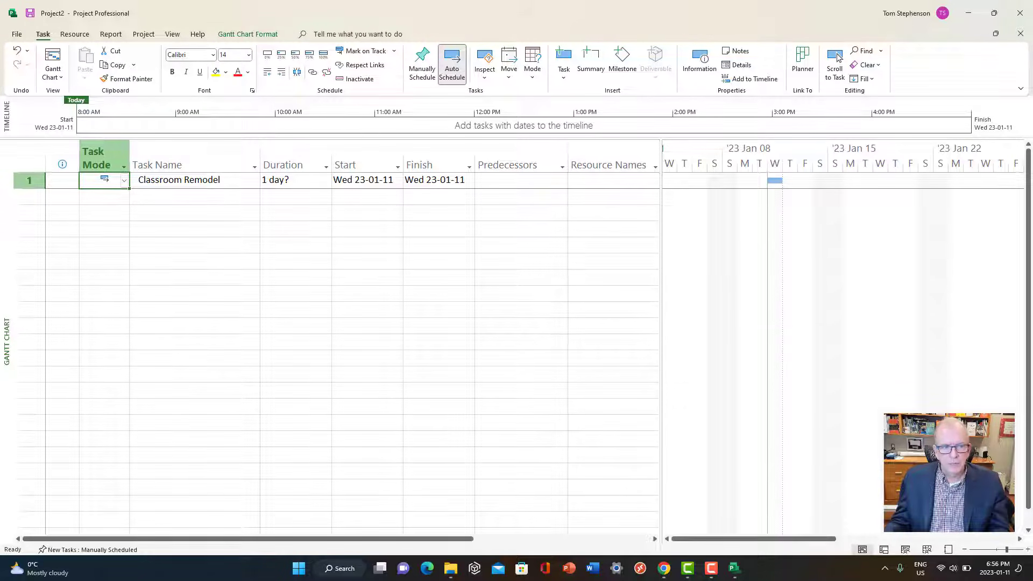
pyautogui.click(195, 197)
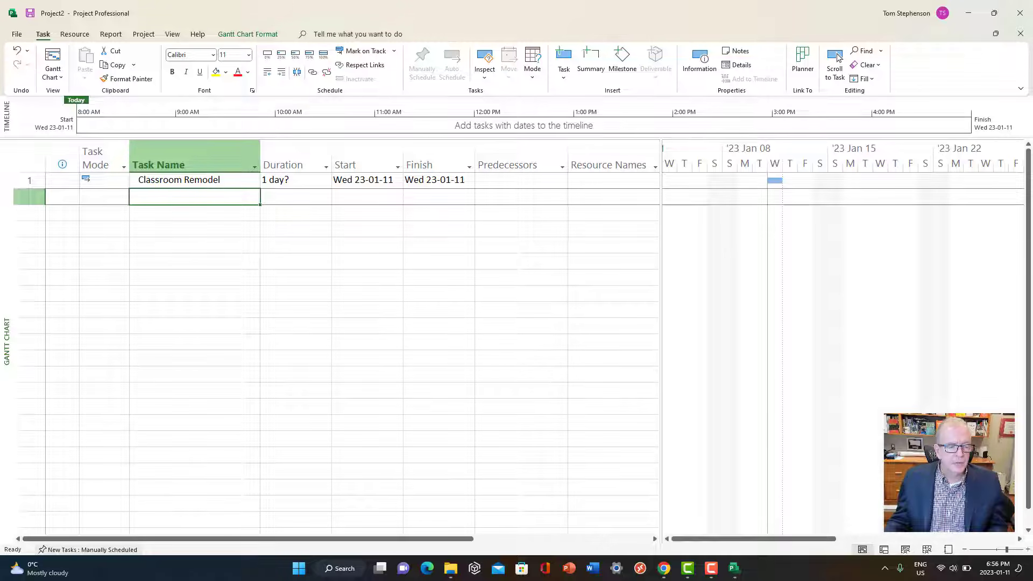
# Set new tasks to Auto Scheduled and add the task "Install metal stud partitions" below Classroom Remodel
pyautogui.click(90, 550)
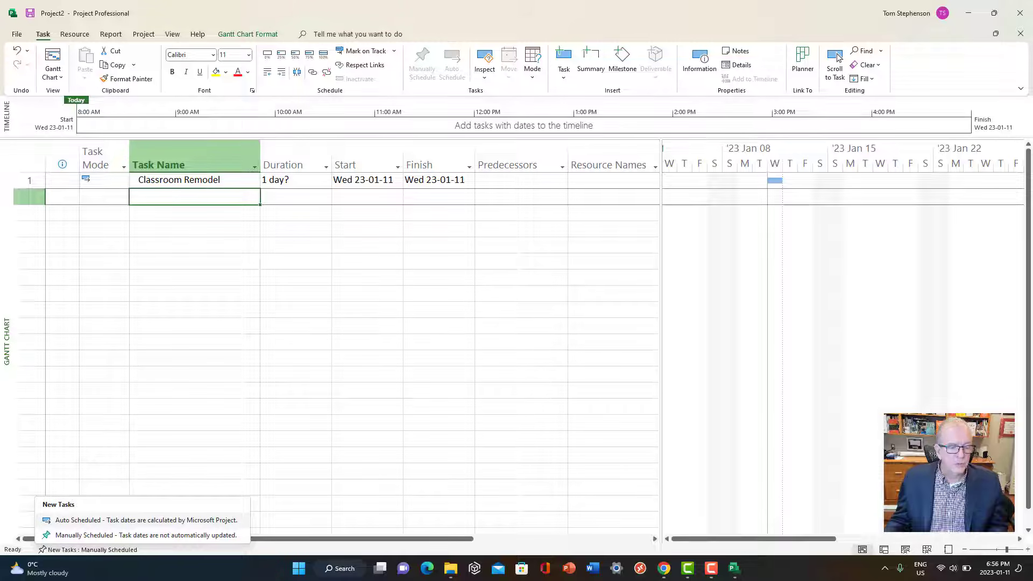
pyautogui.press('Return')
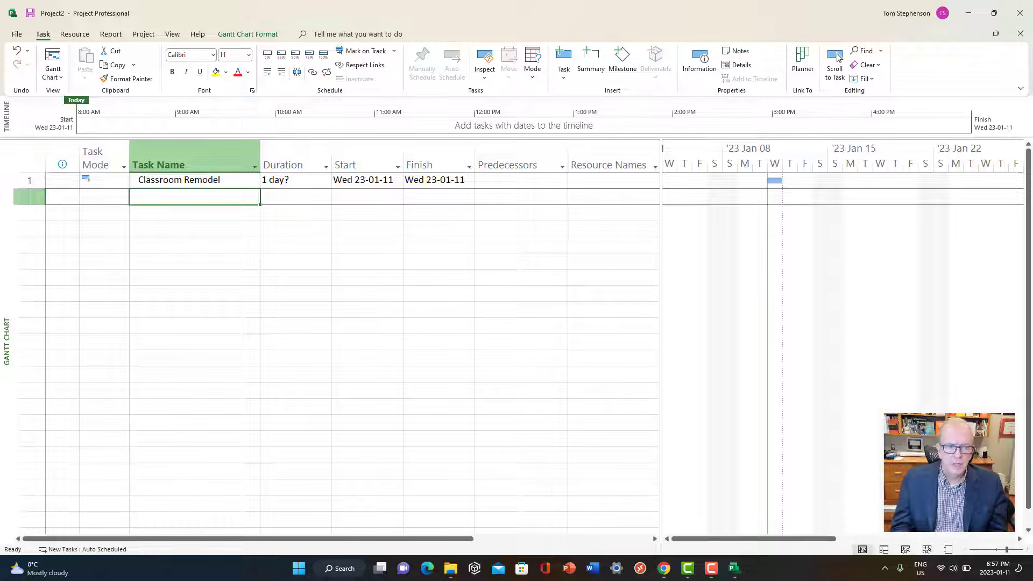
pyautogui.write('I')
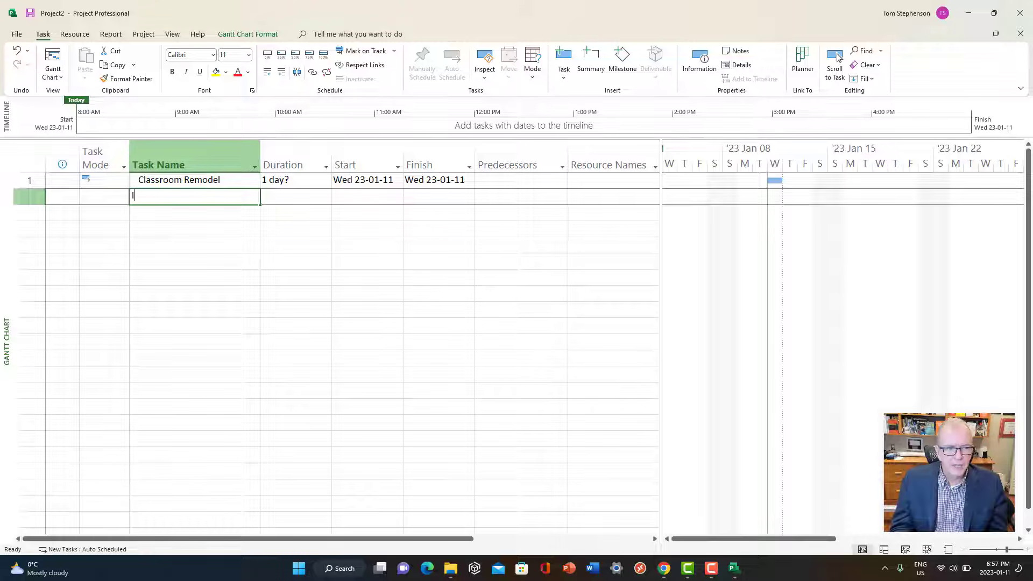
pyautogui.write('nstall me')
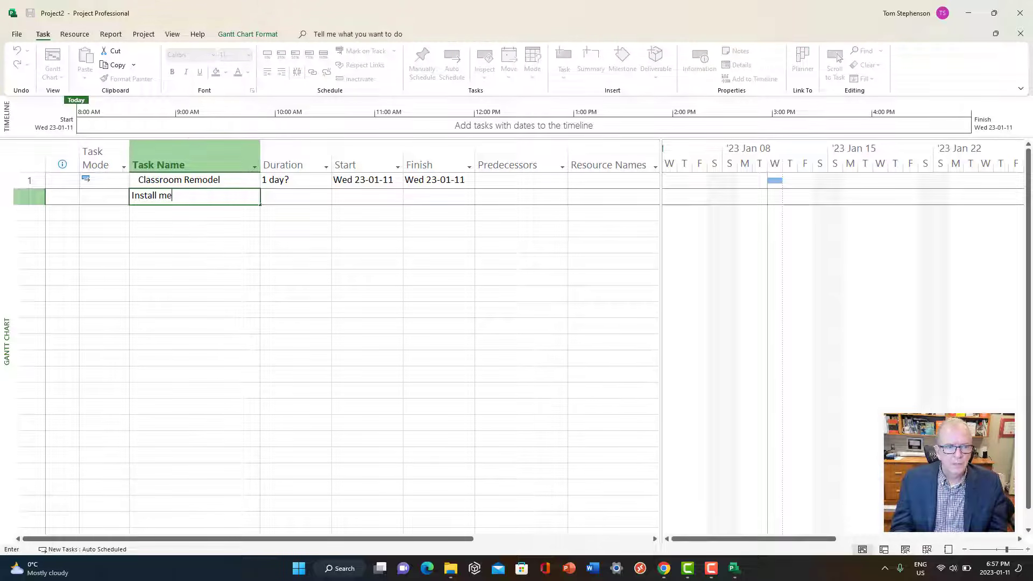
pyautogui.write('tal stud')
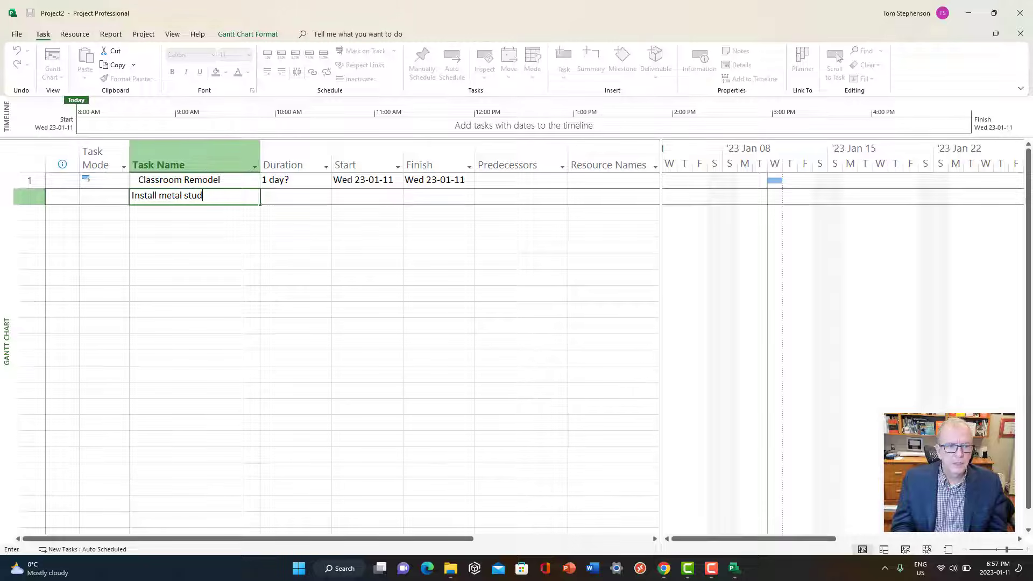
pyautogui.write(' partitions')
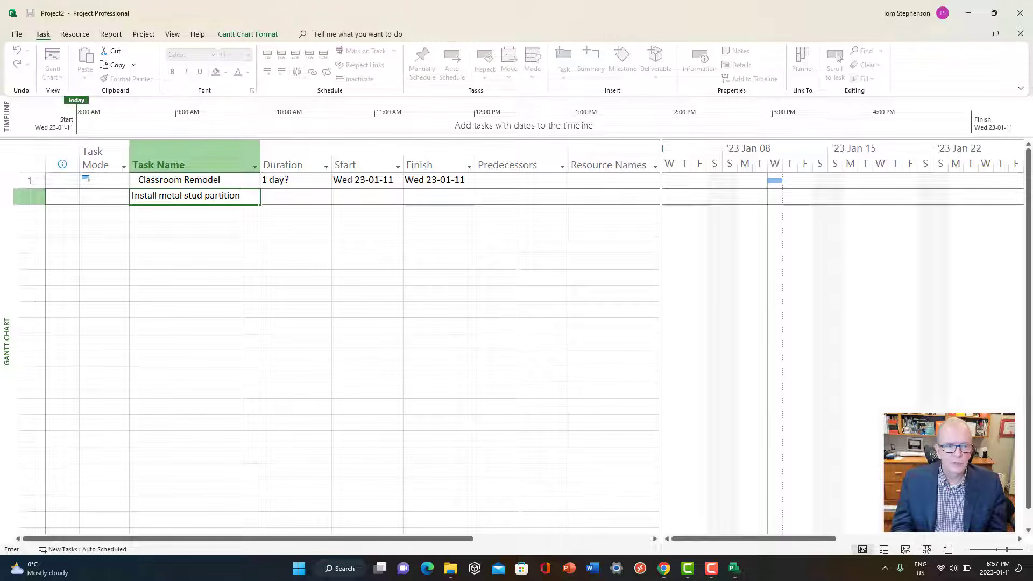
pyautogui.press('Return')
# Add the tasks "Rough in Electrical" and "Rough in Plumbing" below Install metal stud partitions
pyautogui.write('Rough in ')
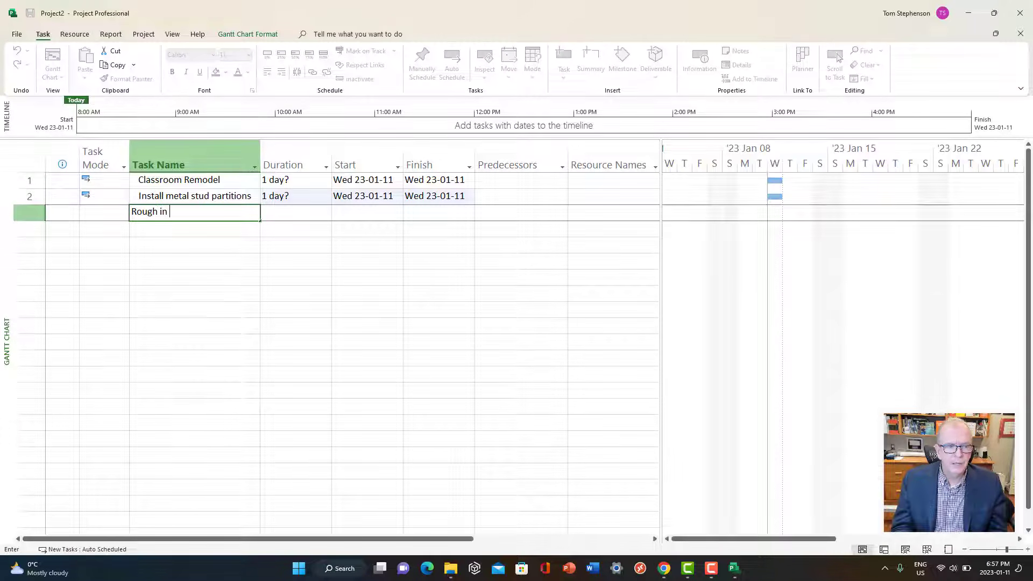
pyautogui.write('Electrical')
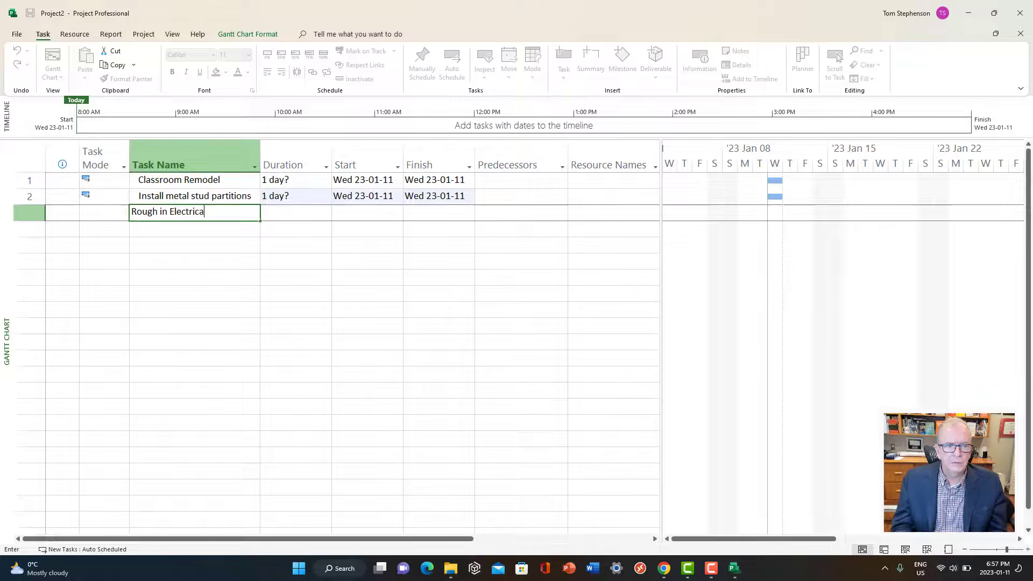
pyautogui.press('Return')
pyautogui.write('Rough ')
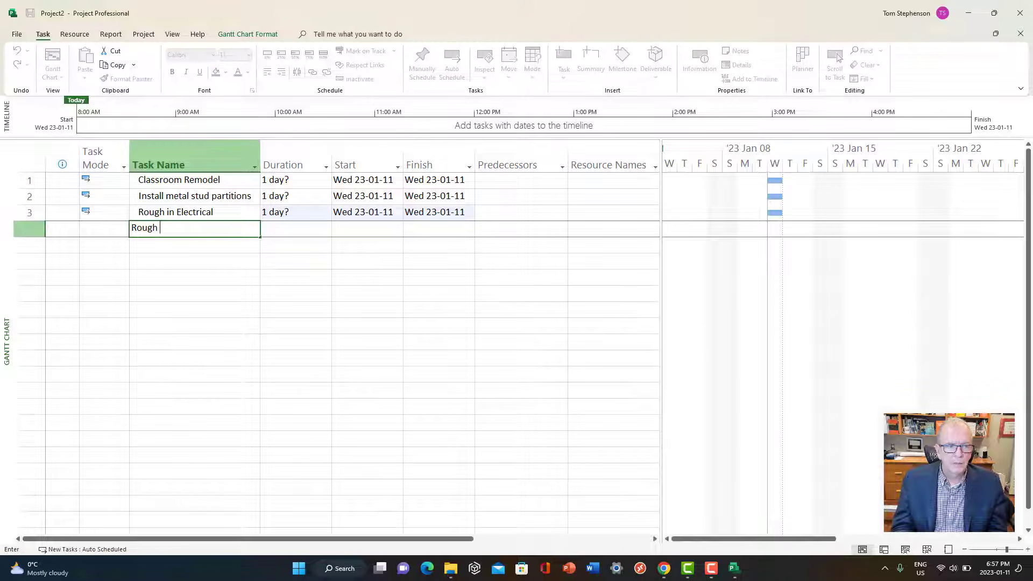
pyautogui.write('in Plumbing')
pyautogui.press('Return')
# Add the tasks "Rough in HVAC" and "Drywall 1st side" below Rough in Plumbing
pyautogui.write('Rou')
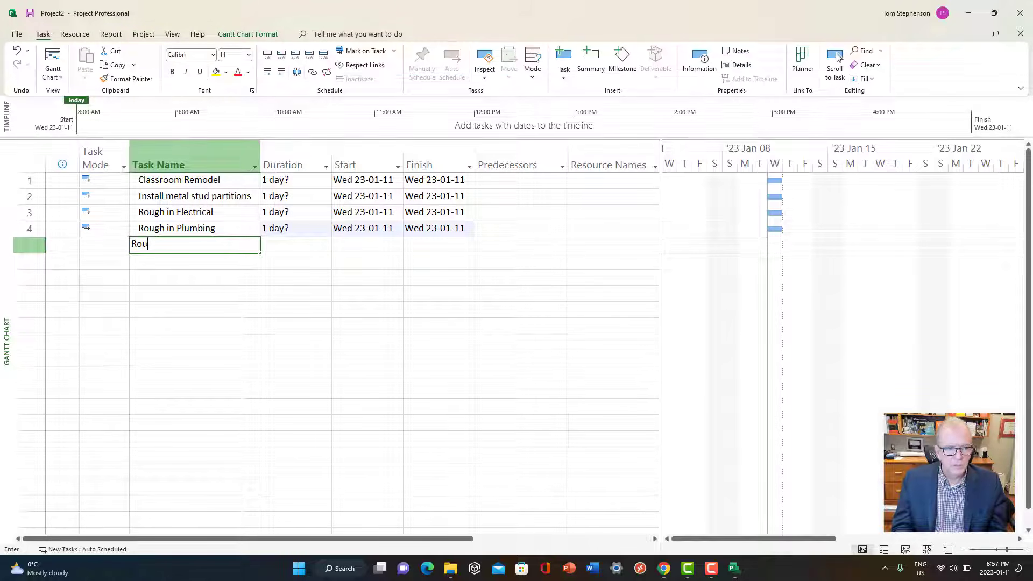
pyautogui.write('gh in HVAC')
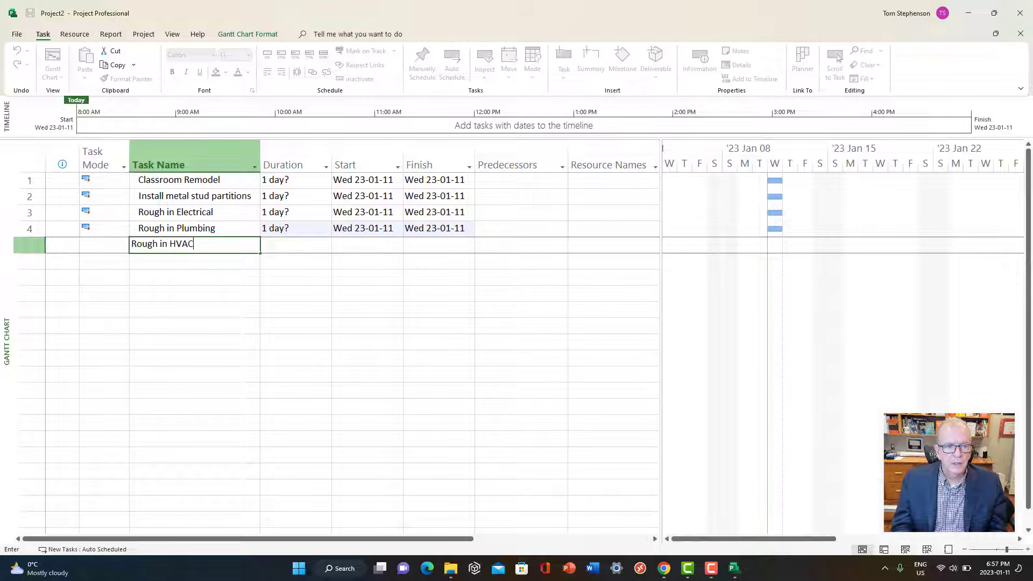
pyautogui.press('Return')
pyautogui.write('Dry')
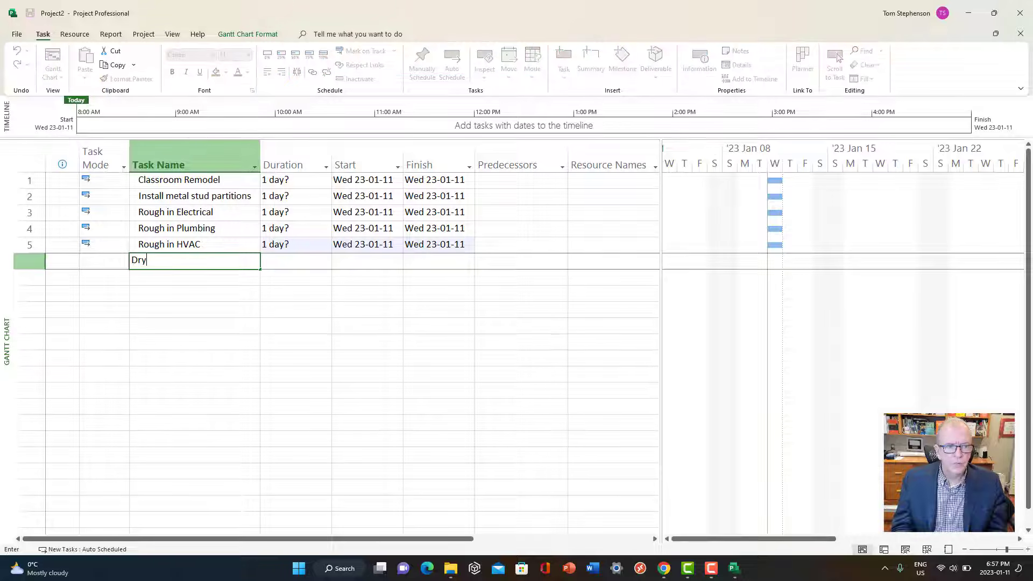
pyautogui.write('wall 1st side')
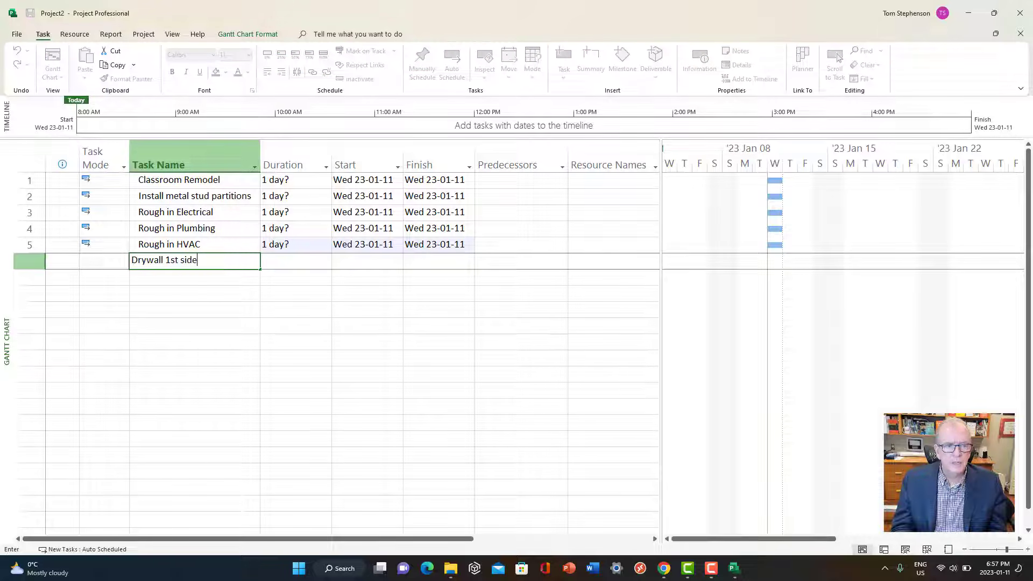
pyautogui.press('Return')
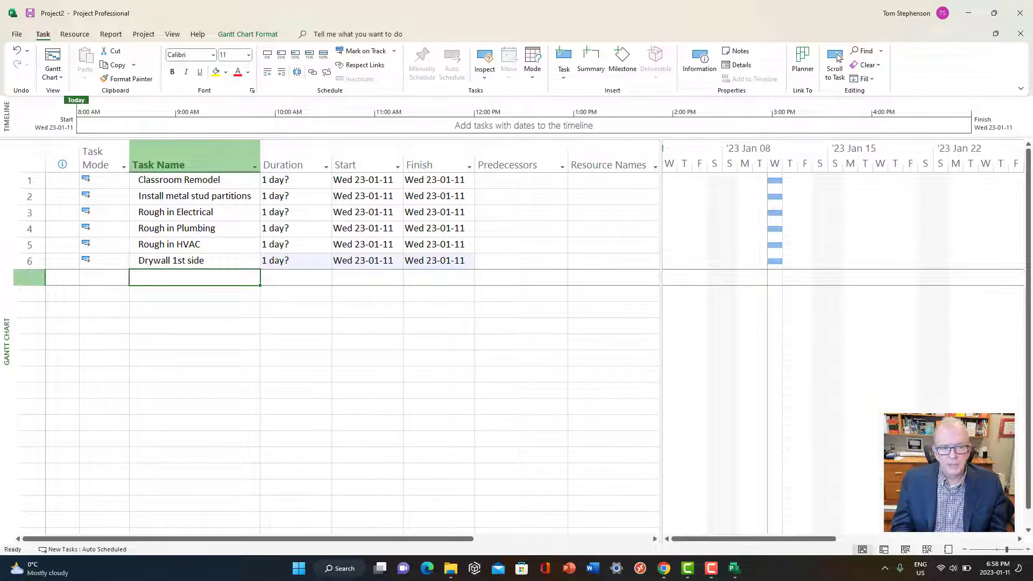
# Add a task named "Inspections" in the row below Drywall 1st side
pyautogui.write('Inpsec')
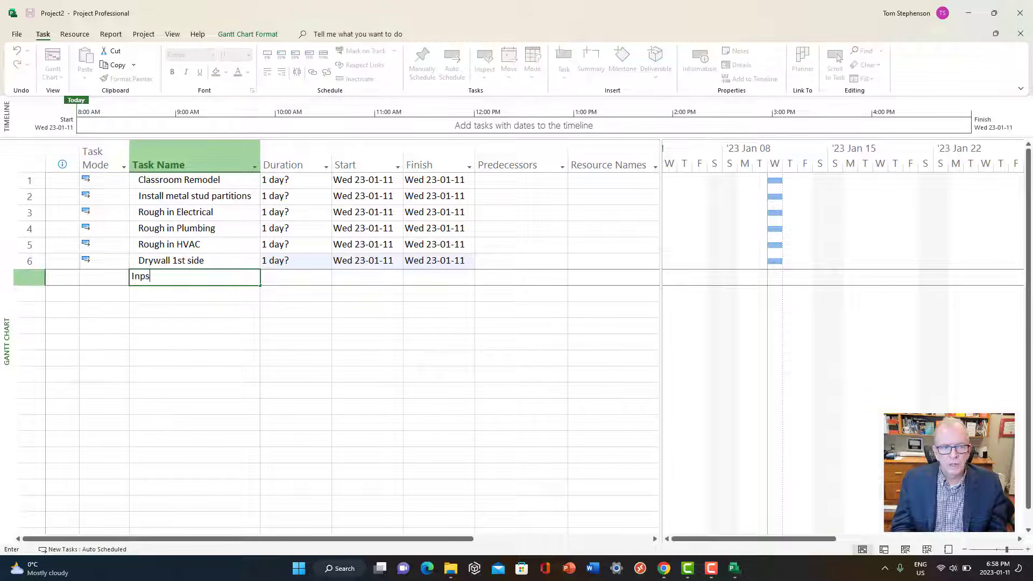
pyautogui.press('BackSpace')
pyautogui.press('BackSpace')
pyautogui.press('BackSpace')
pyautogui.press('BackSpace')
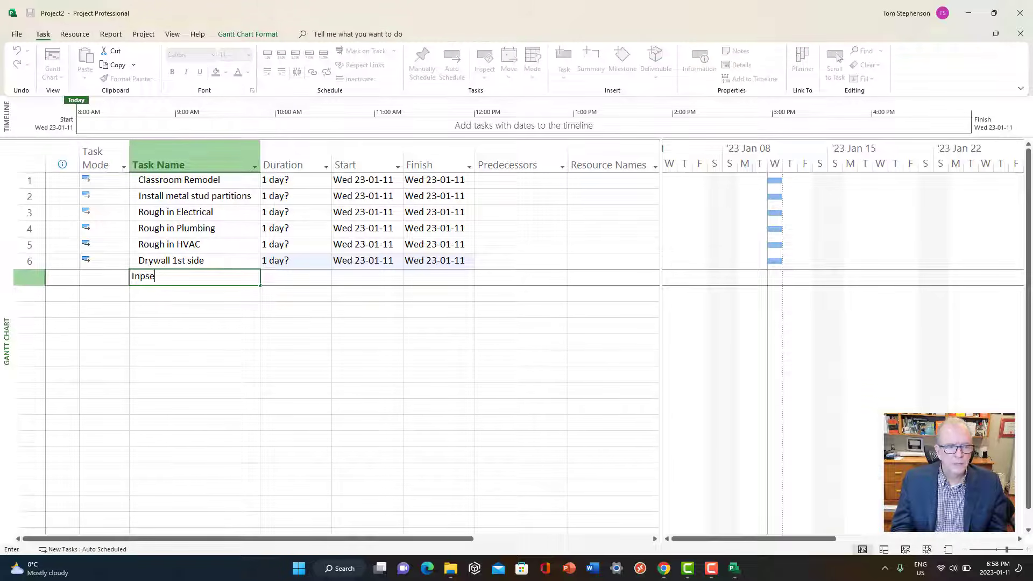
pyautogui.write('spect')
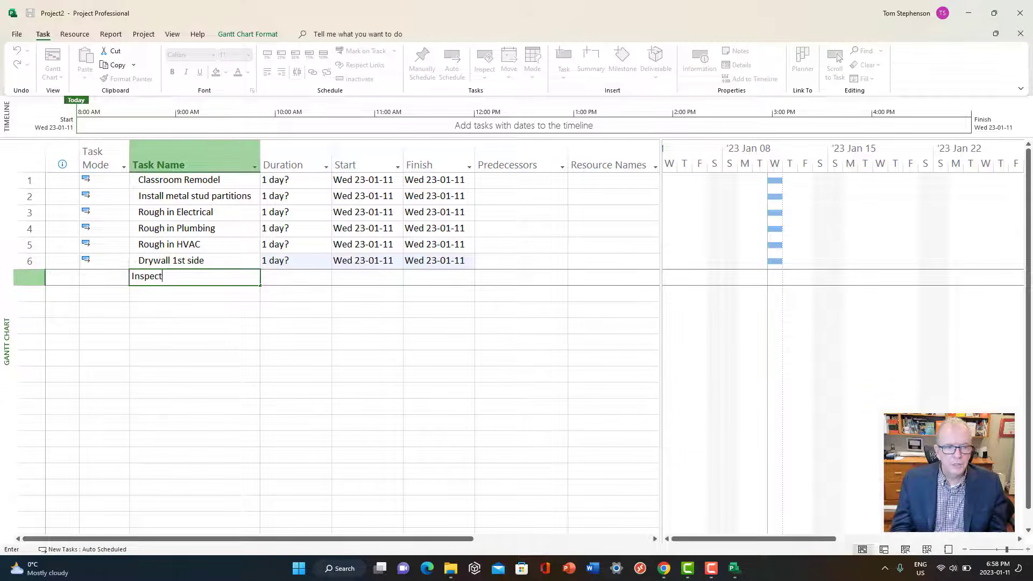
pyautogui.write('ions')
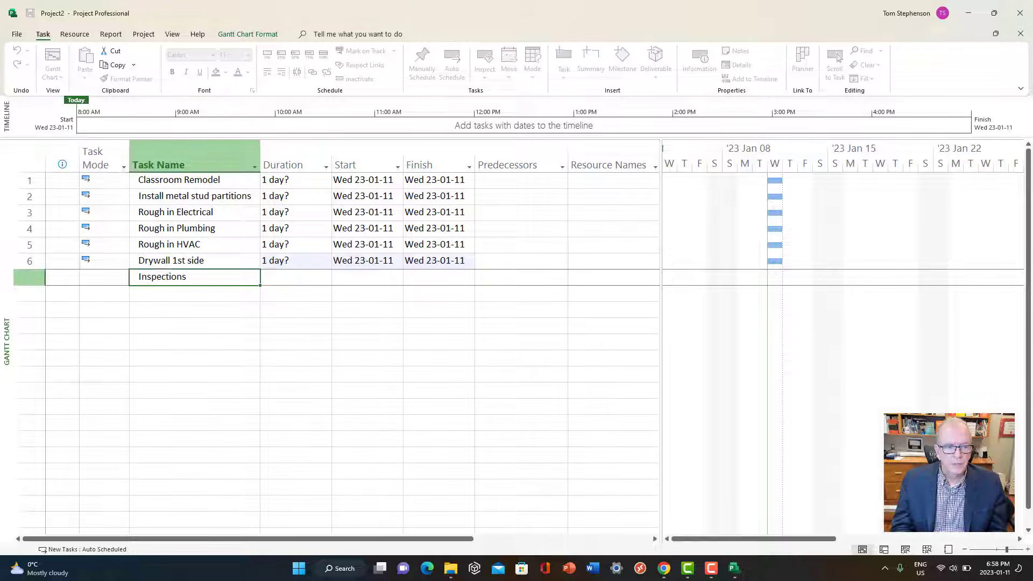
pyautogui.press('Return')
# Add a task named "Inspections approved" directly below the Inspections task
pyautogui.write('IN')
pyautogui.press('BackSpace')
pyautogui.write('n')
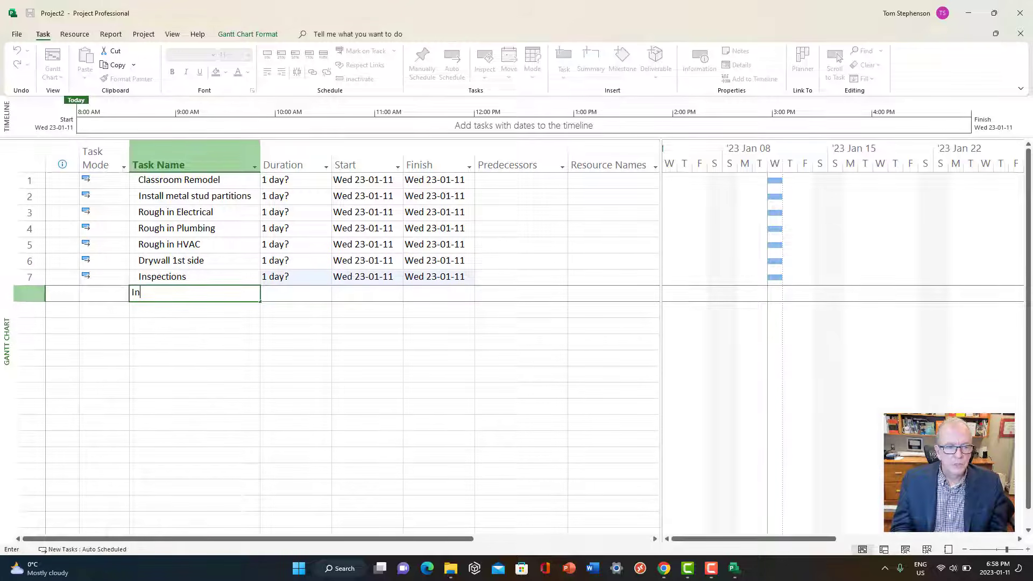
pyautogui.write('spections')
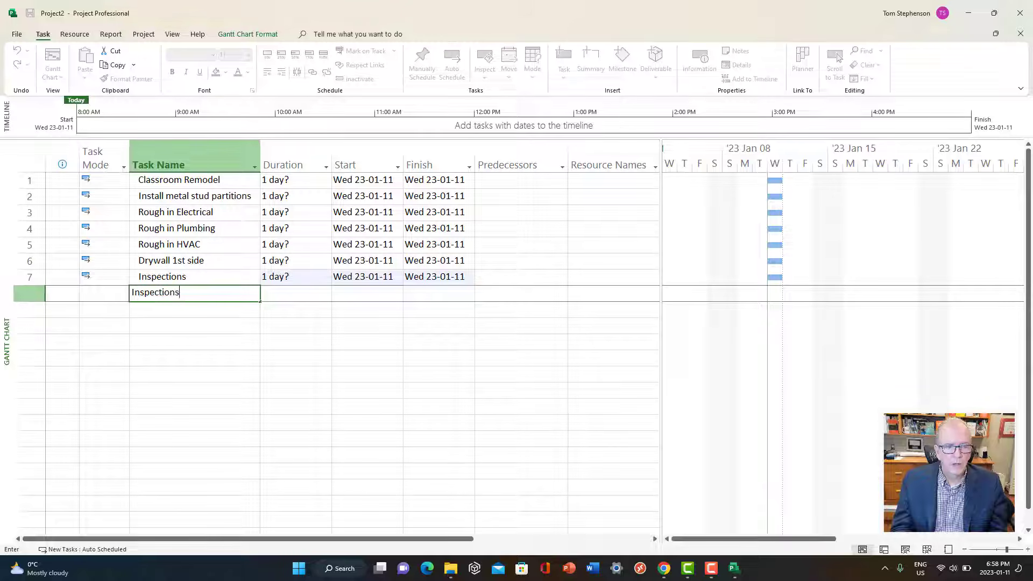
pyautogui.write(' approved')
pyautogui.press('Return')
# Add the tasks "Drywall 2nd side" and "Tape drywall" below Inspections approved
pyautogui.write('Dr')
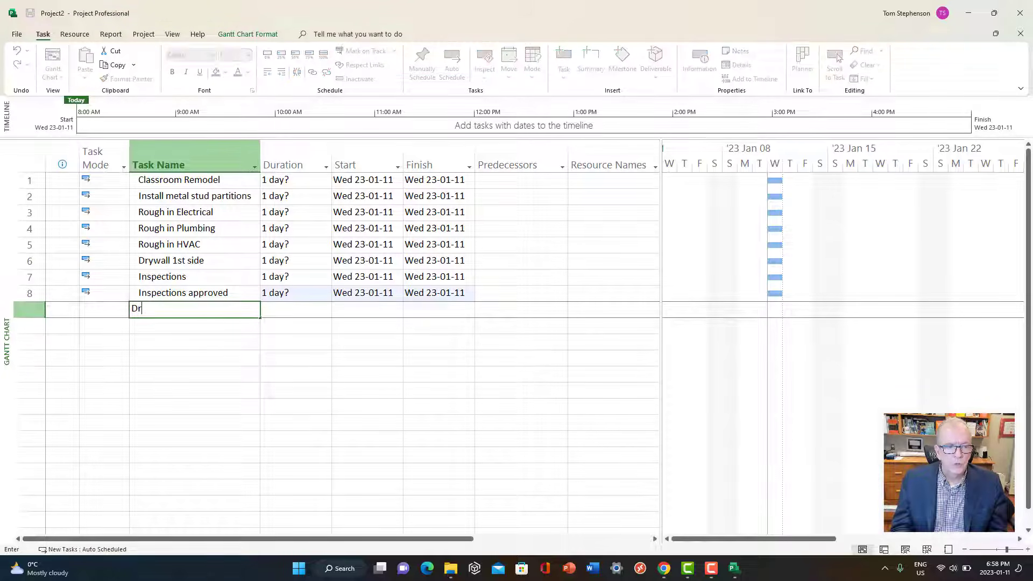
pyautogui.write('ywall 2nd ')
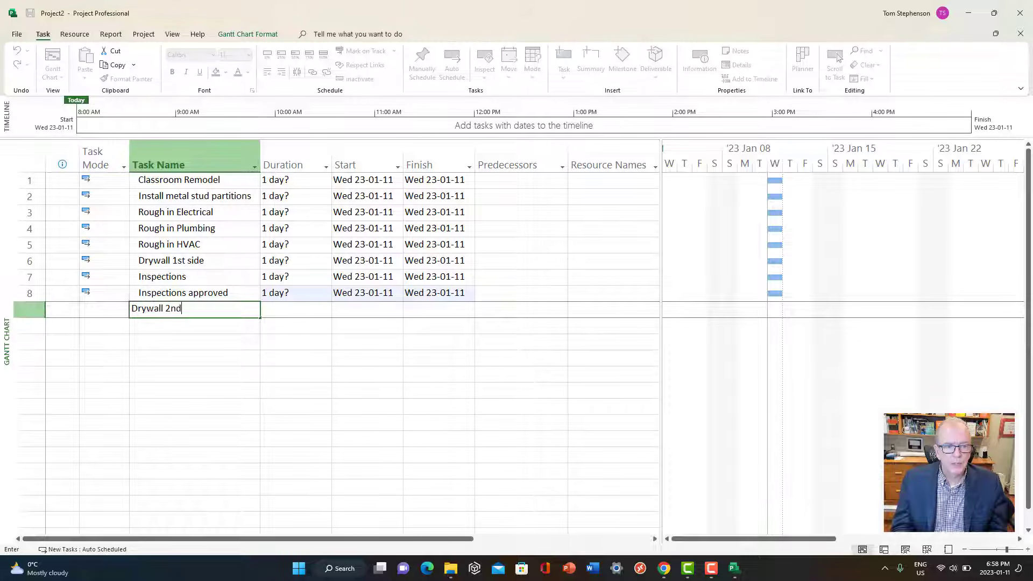
pyautogui.write('side')
pyautogui.press('Return')
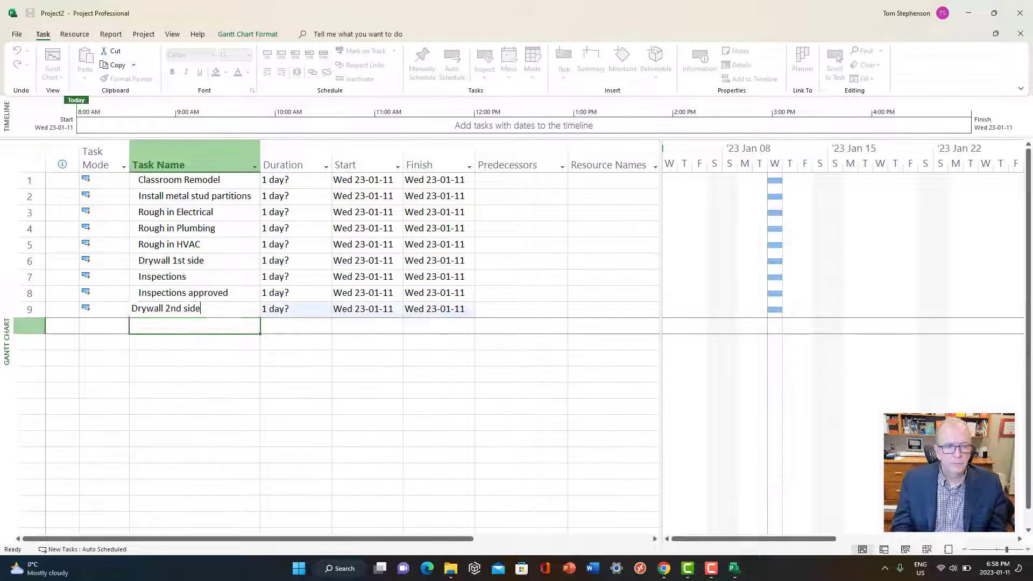
pyautogui.write('Tape ')
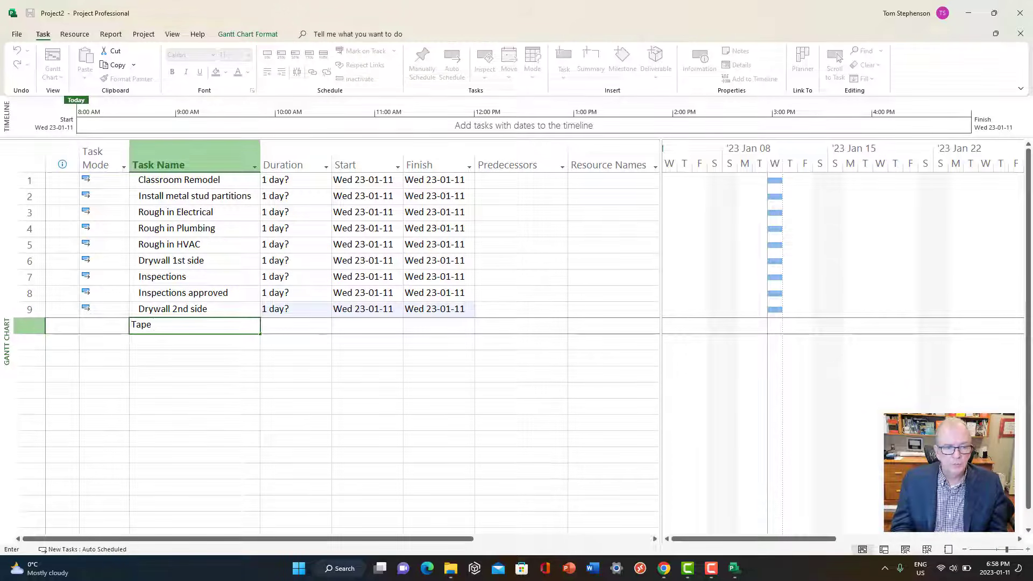
pyautogui.write('drywall')
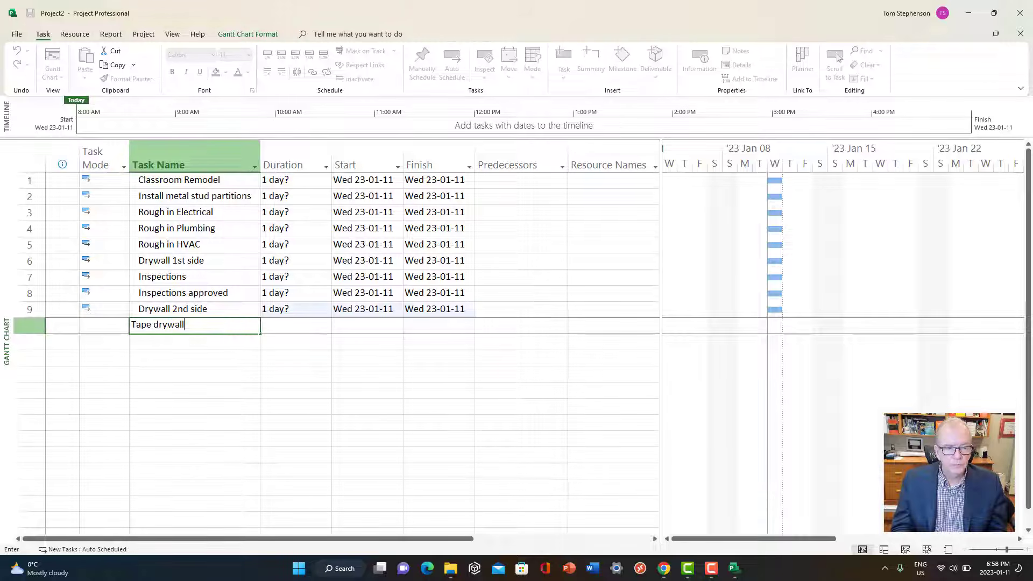
pyautogui.press('Return')
# Add a task named "Install T-bar ceiling" in the row below Tape drywall
pyautogui.write('I')
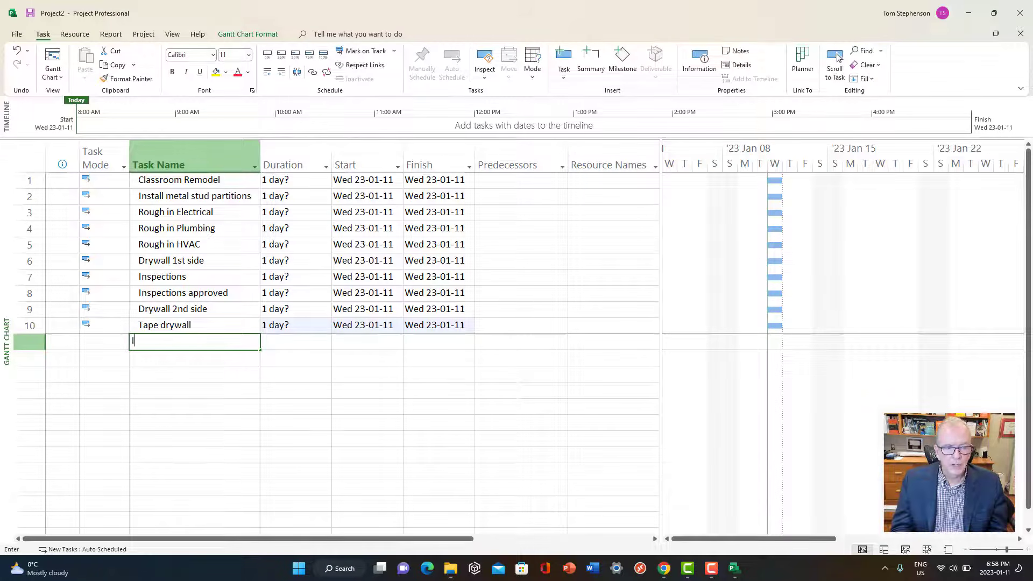
pyautogui.write('nstall ')
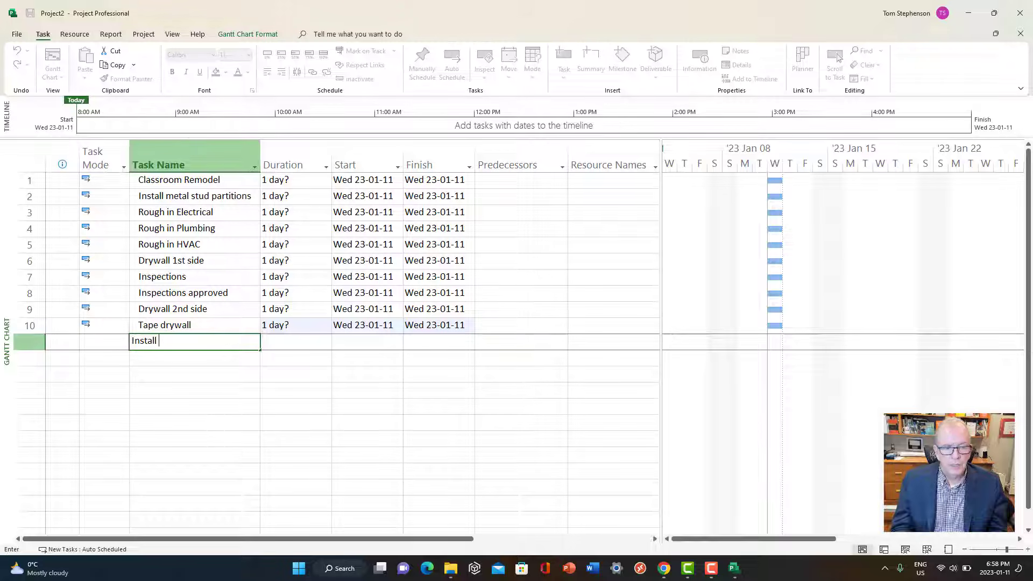
pyautogui.write('T')
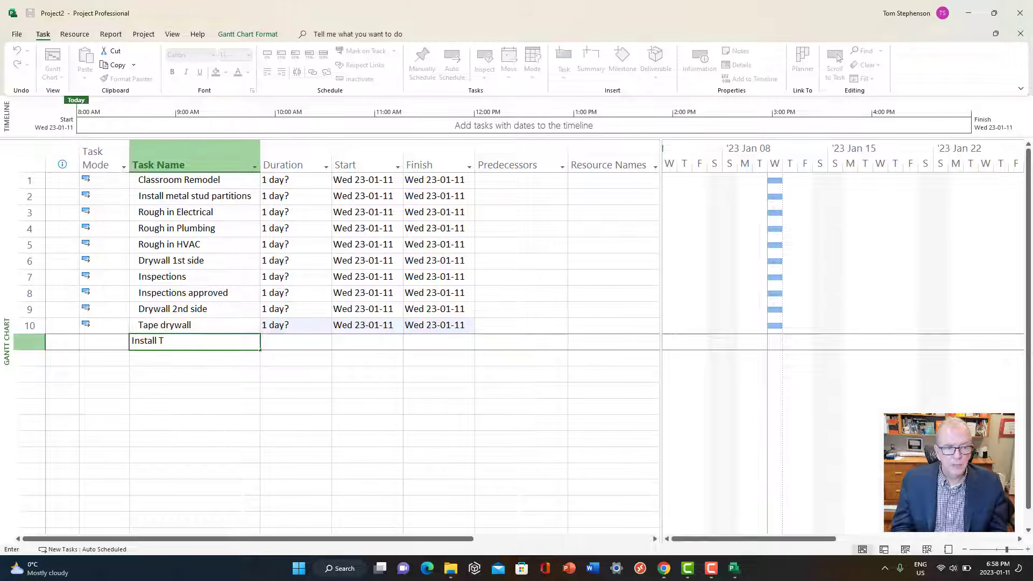
pyautogui.write('-bar cei')
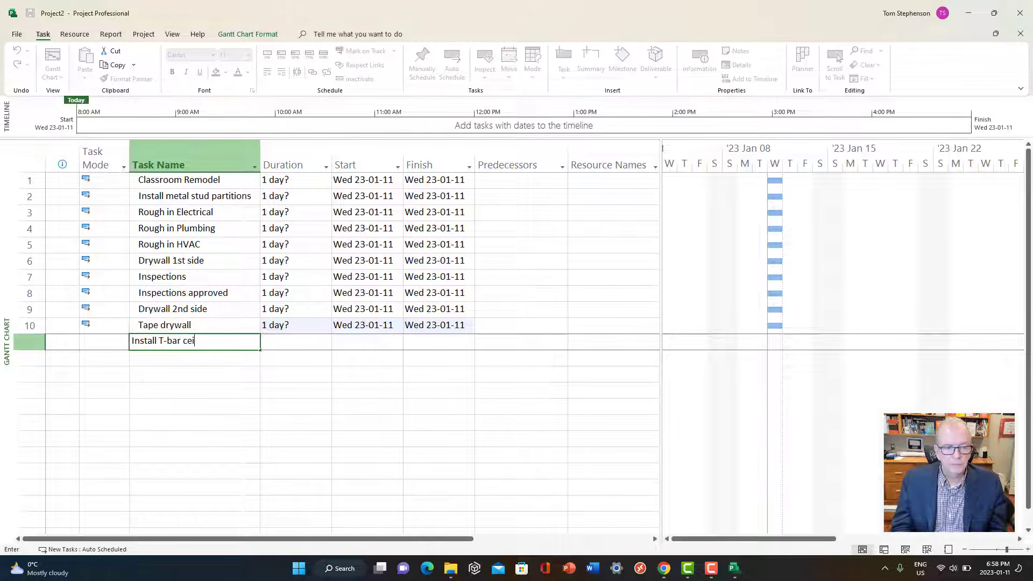
pyautogui.write('ling')
pyautogui.press('Return')
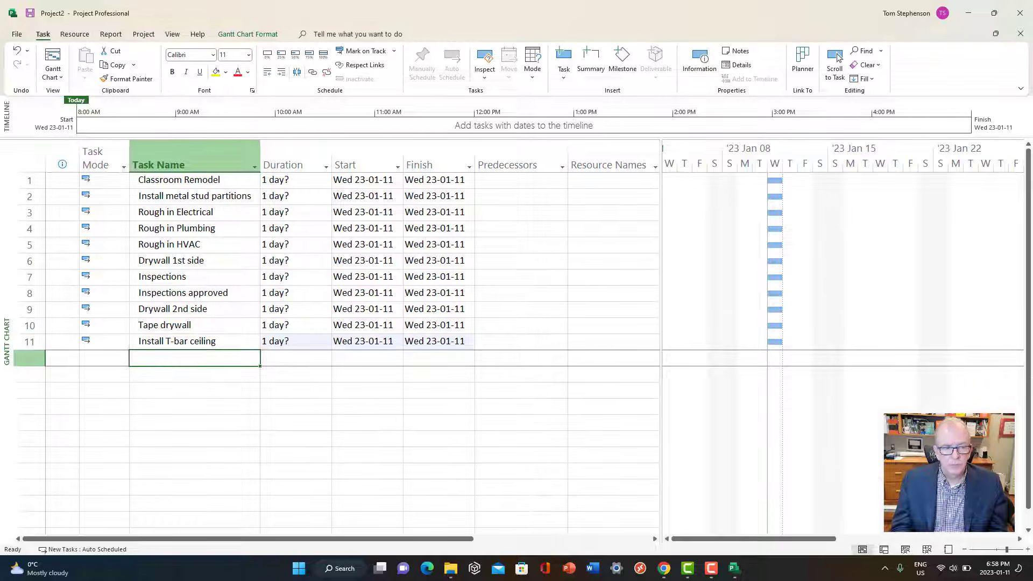
# Add a task named "Install finish lighting" in the row below Install T-bar ceiling
pyautogui.write('Inst')
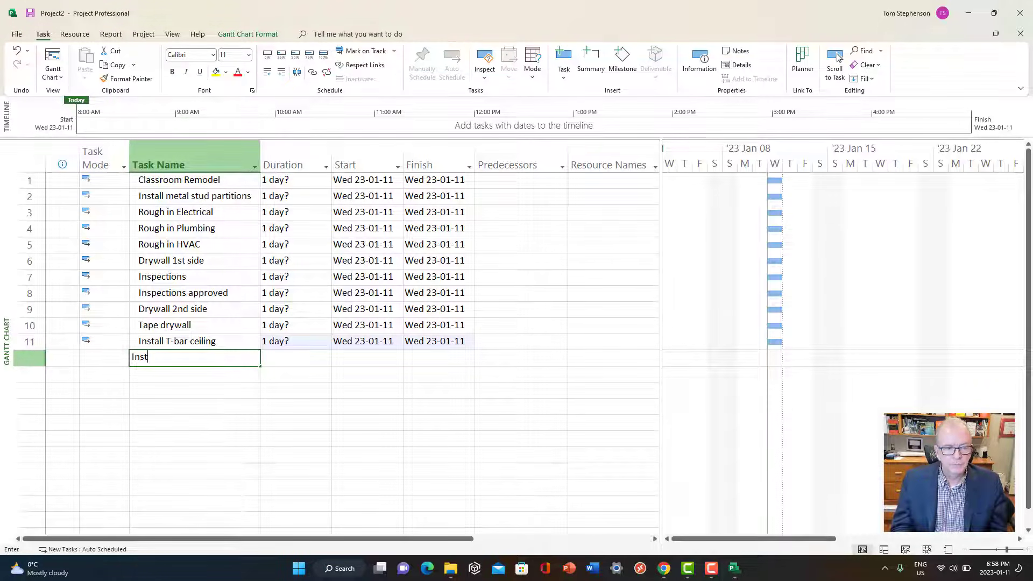
pyautogui.write('all fini')
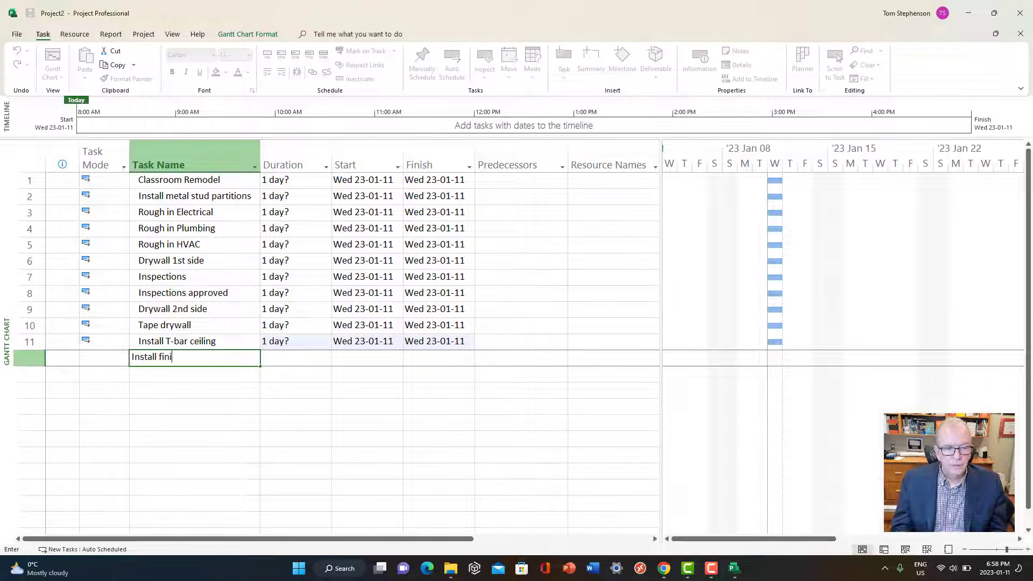
pyautogui.write('sh lighting')
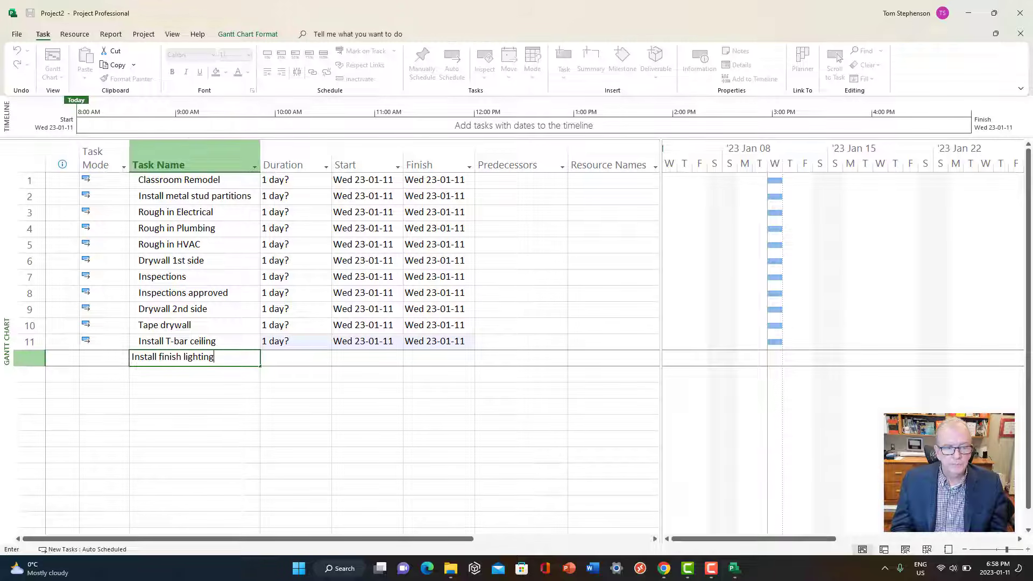
pyautogui.press('Return')
# Add a task named "Install finish HVAC" in the row below Install finish lighting
pyautogui.write('Inst')
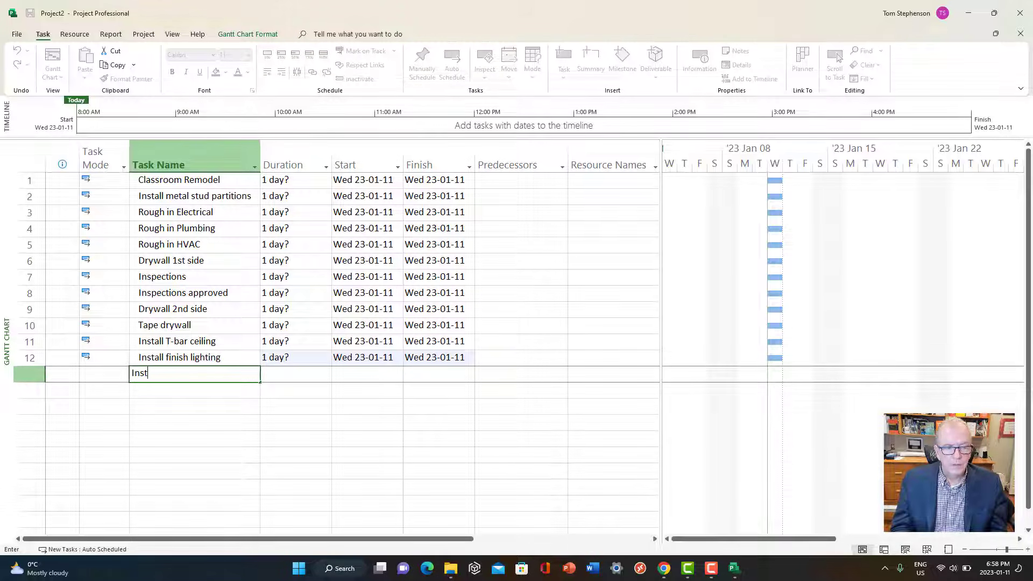
pyautogui.write('all finish')
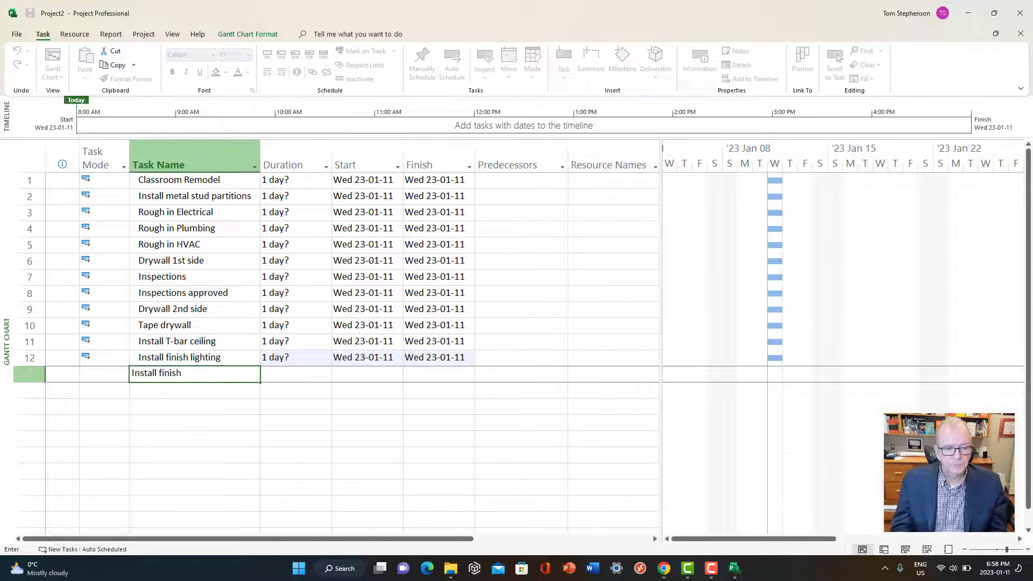
pyautogui.write(' HVAC')
pyautogui.press('Return')
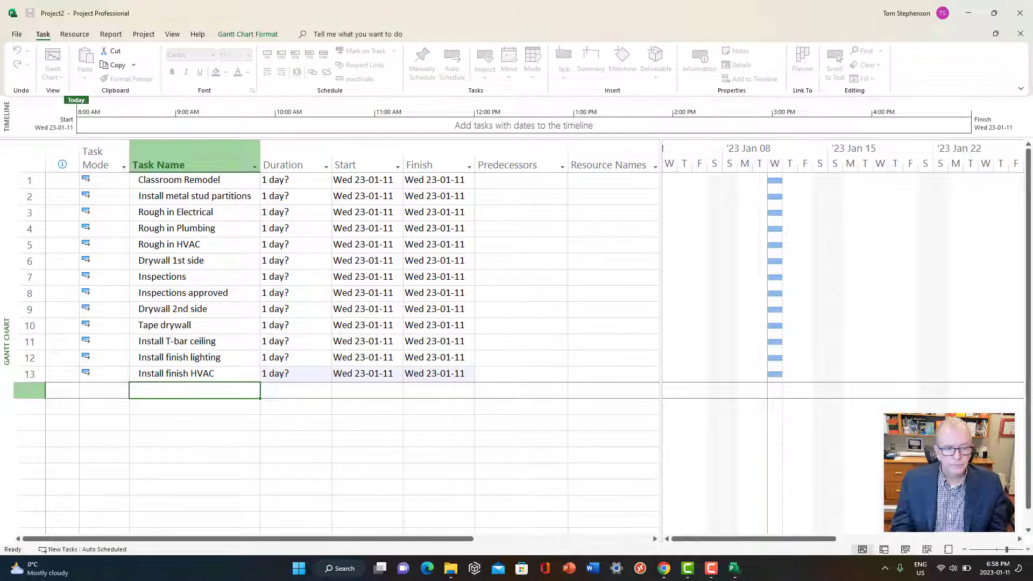
# Add a task named "Install ceiling tiles" in the row below Install finish HVAC
pyautogui.write('In')
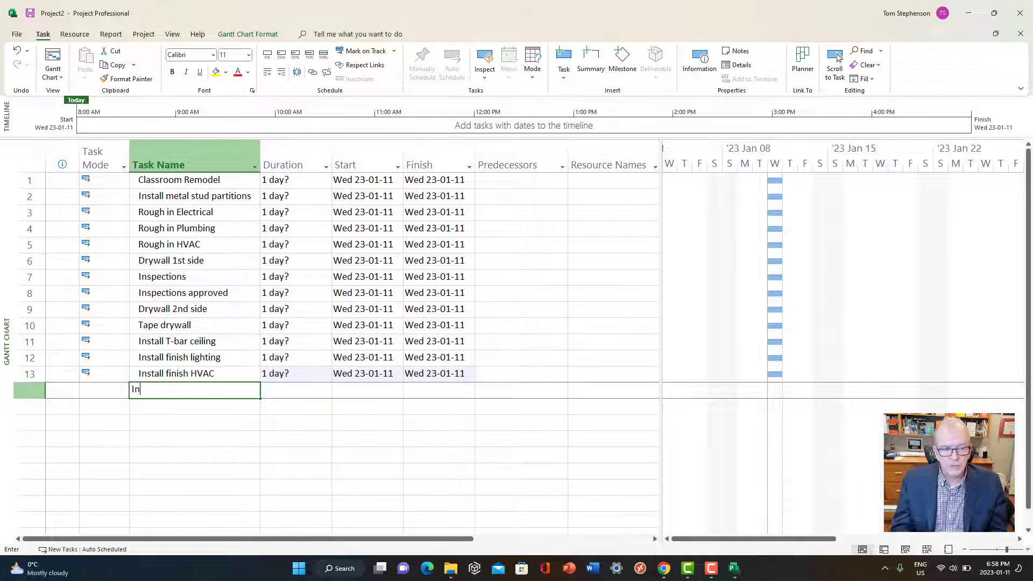
pyautogui.write('stall ceilin')
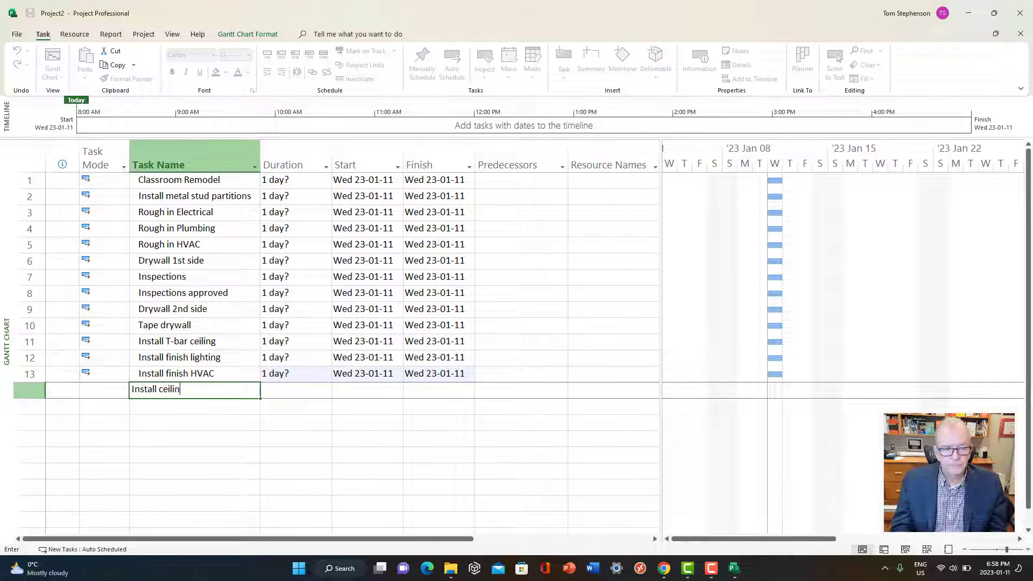
pyautogui.write('g tiles')
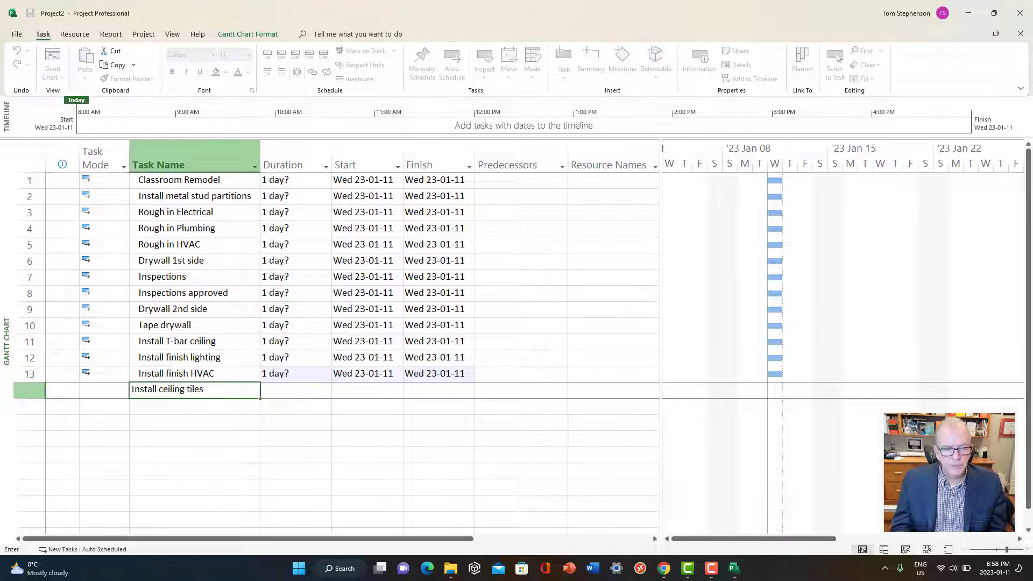
pyautogui.press('Return')
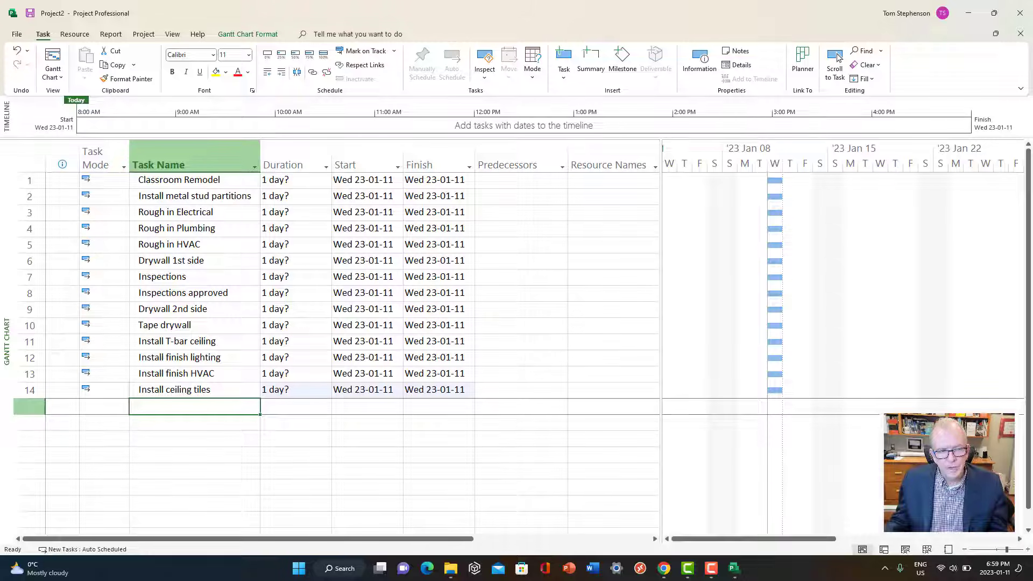
pyautogui.hotkey('ctrl', 'Up')
pyautogui.hotkey('shift', 'space')
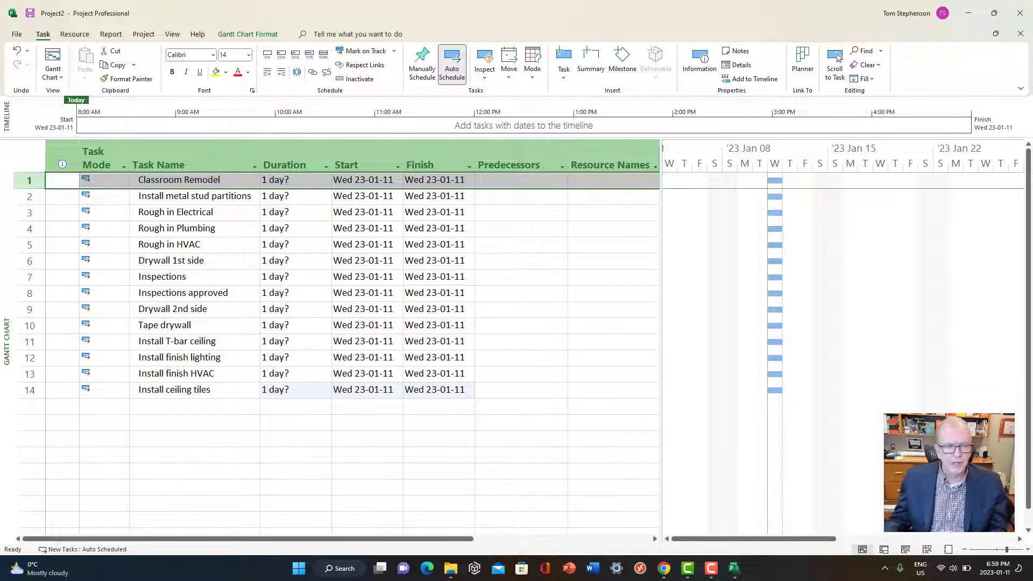
pyautogui.click(194, 406)
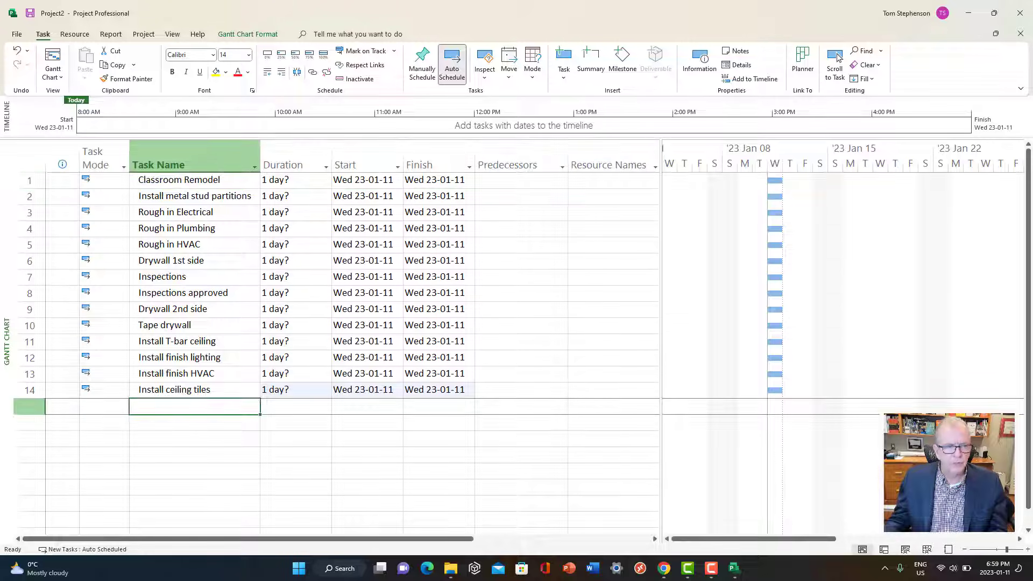
pyautogui.moveTo(29, 197); pyautogui.dragTo(30, 390)
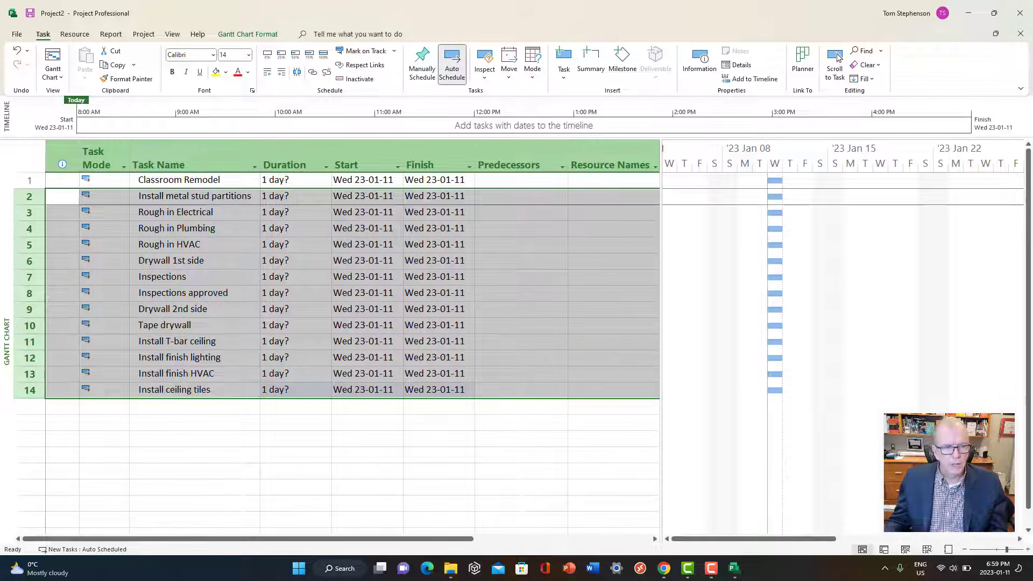
pyautogui.click(194, 406)
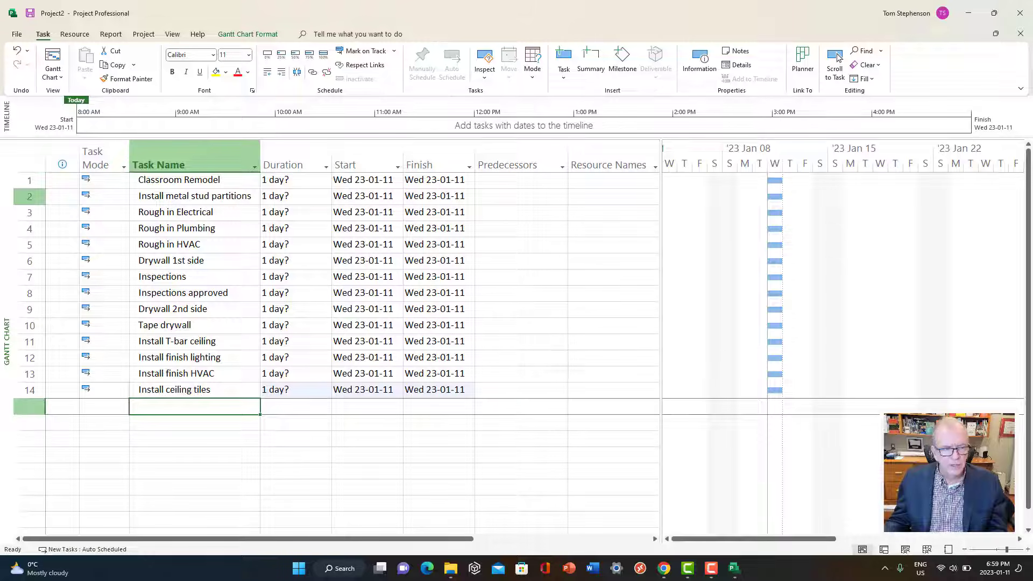
pyautogui.click(30, 196)
pyautogui.hotkey('shift', 'Down')
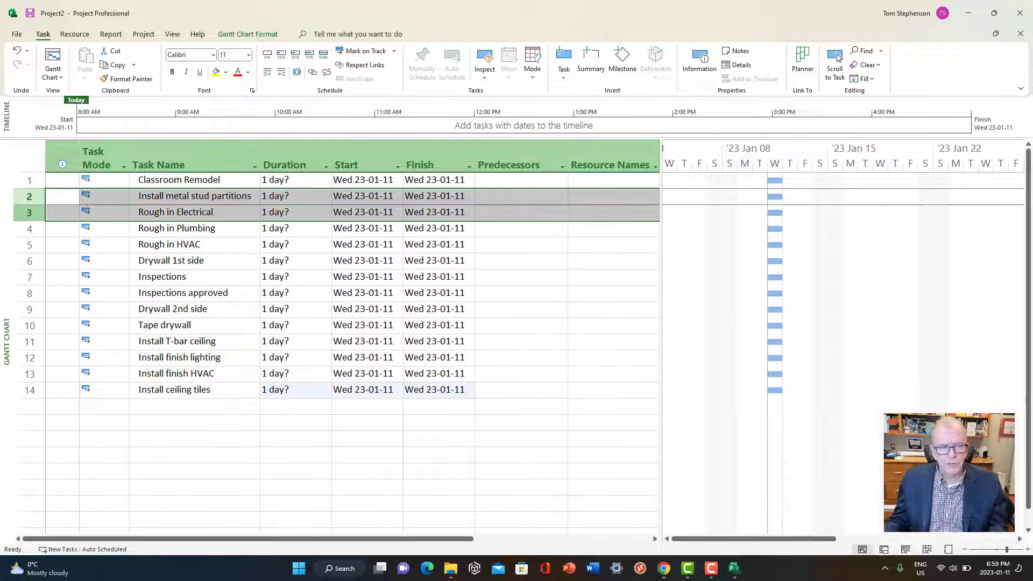
pyautogui.hotkey('shift', 'Down')
pyautogui.hotkey('shift', 'Down')
pyautogui.hotkey('shift', 'Down')
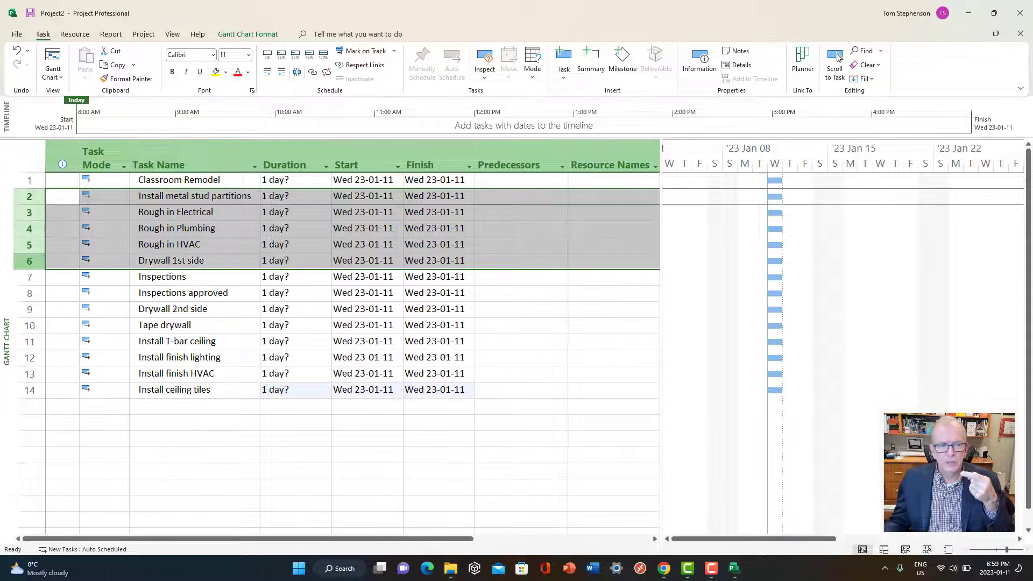
pyautogui.hotkey('shift', 'Down')
pyautogui.hotkey('shift', 'Up')
pyautogui.hotkey('shift', 'Up')
pyautogui.hotkey('shift', 'Up')
pyautogui.hotkey('shift', 'Up')
pyautogui.hotkey('shift', 'Up')
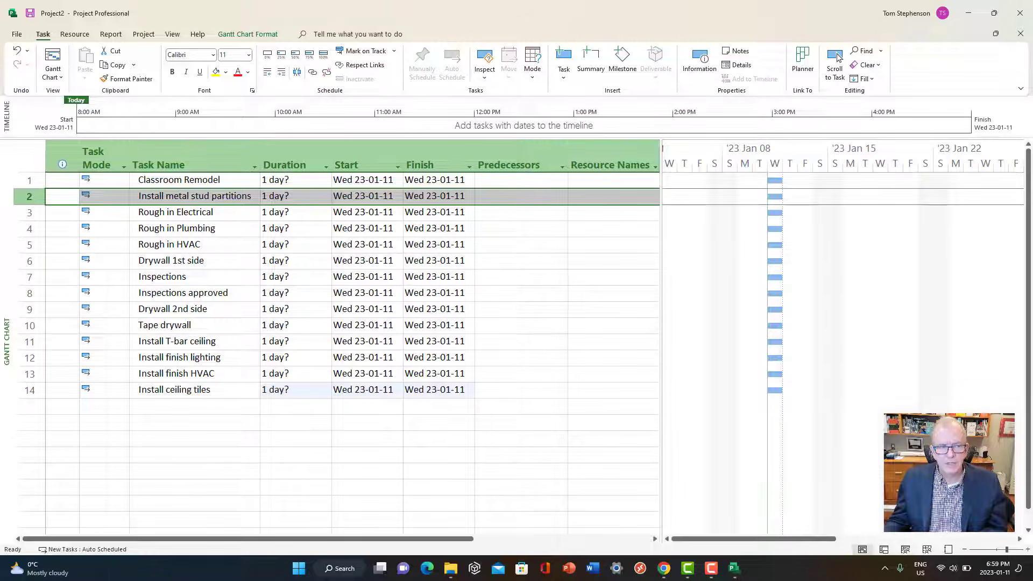
# Move the Install metal stud partitions task down to row 16 and back up to row 2
pyautogui.moveTo(30, 197); pyautogui.dragTo(30, 431)
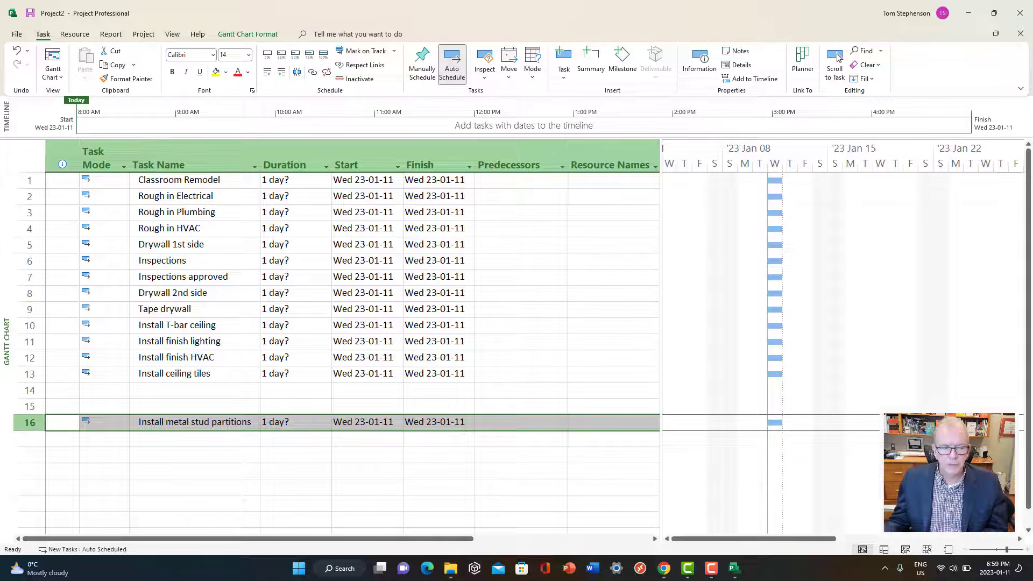
pyautogui.moveTo(30, 422); pyautogui.dragTo(30, 189)
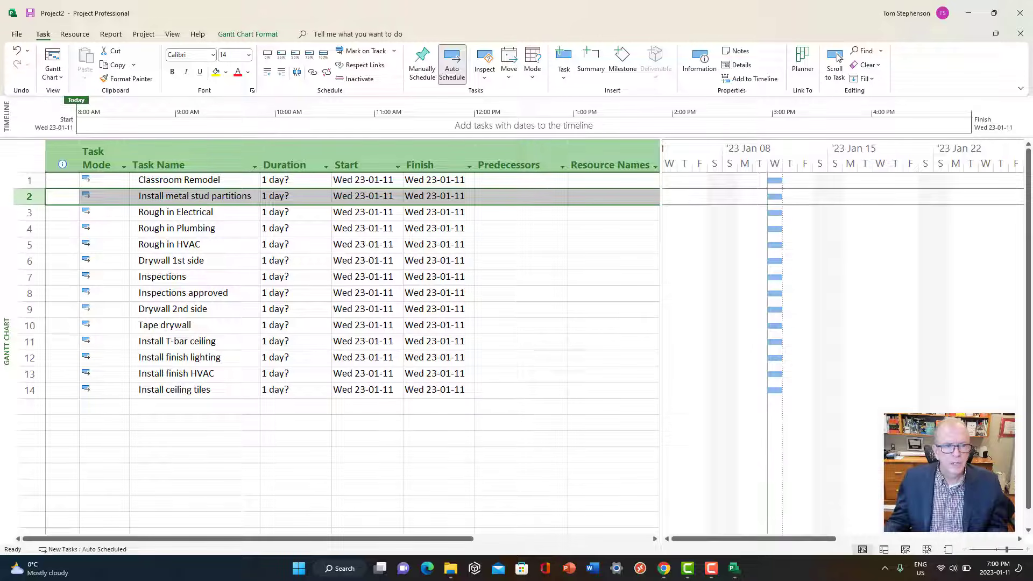
# Indent tasks 2 through 14, Install metal stud partitions to Install ceiling tiles, as subtasks of Classroom Remodel
pyautogui.click(195, 277)
pyautogui.moveTo(29, 196); pyautogui.dragTo(30, 390)
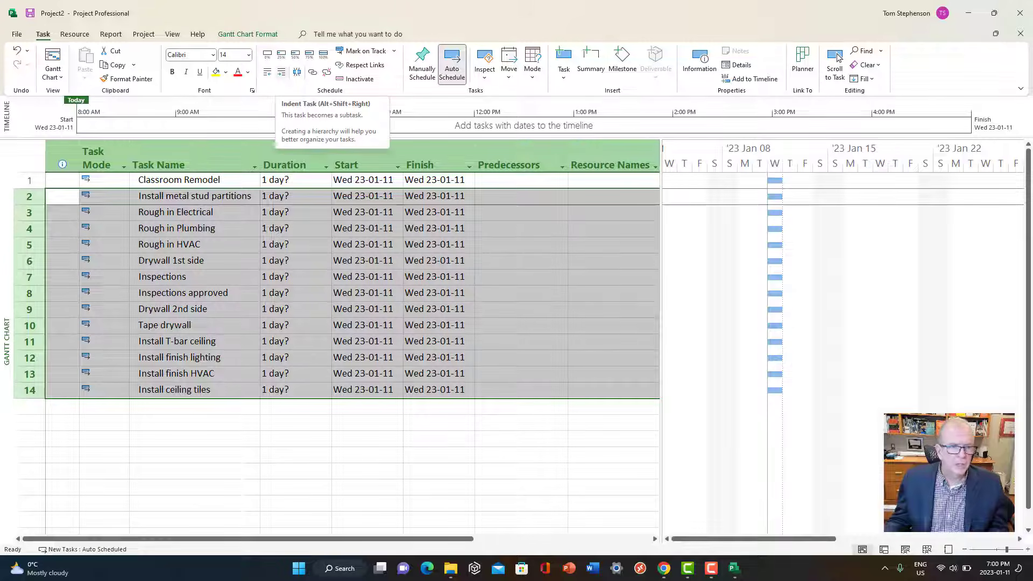
pyautogui.click(281, 71)
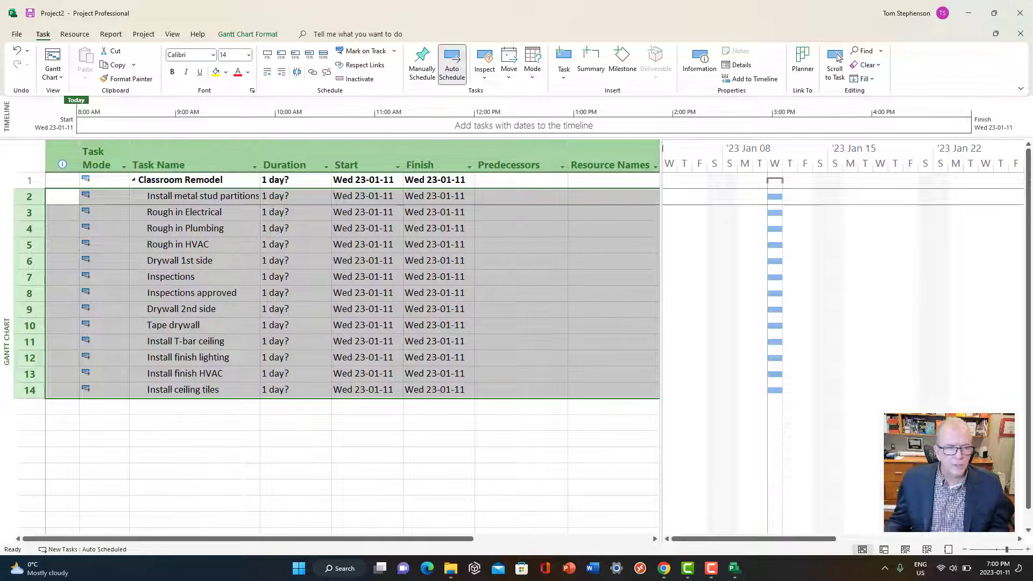
pyautogui.click(134, 180)
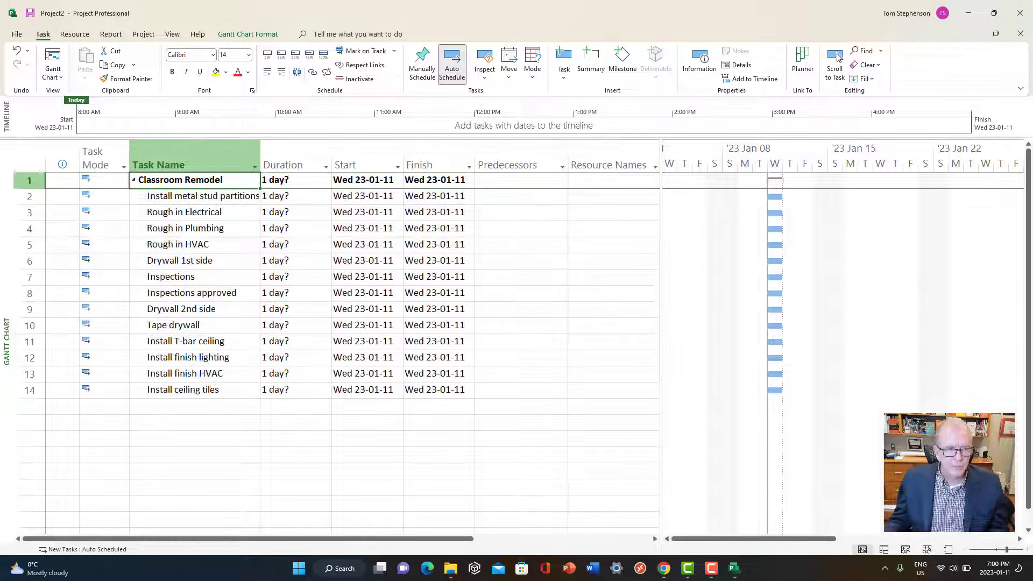
pyautogui.click(134, 180)
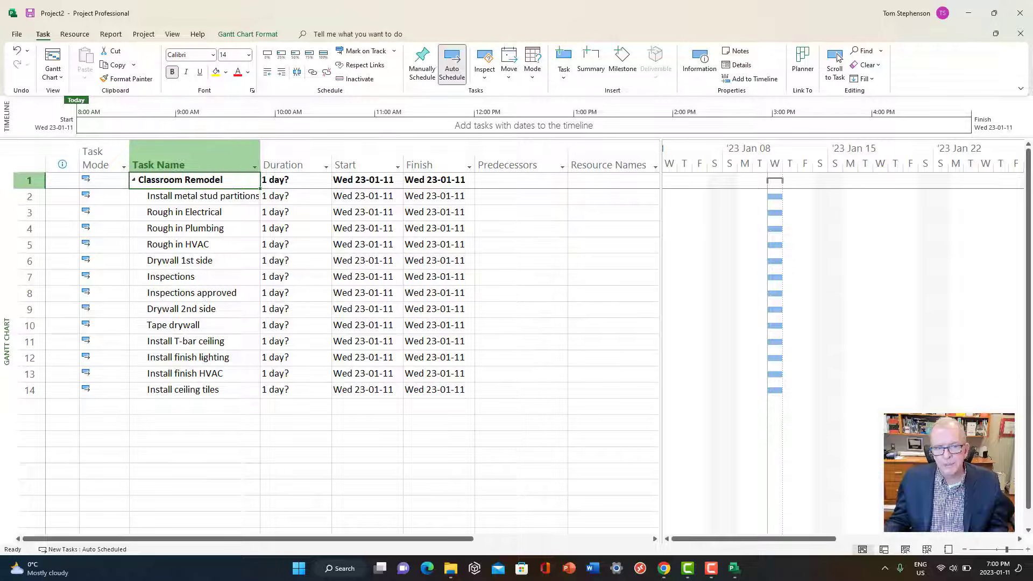
# Set the duration of the Install metal stud partitions task to 15 days
pyautogui.press('Down')
pyautogui.press('Right')
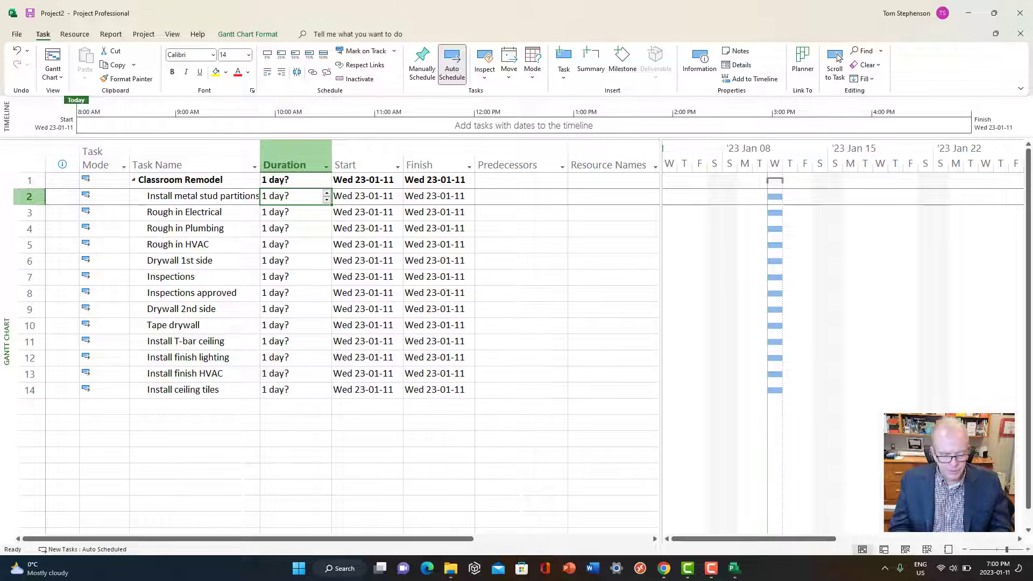
pyautogui.write('15')
pyautogui.press('Return')
# Set the durations of Rough in Electrical to 14 days, Rough in Plumbing to 12 days and Rough in HVAC to 16 days
pyautogui.write('1')
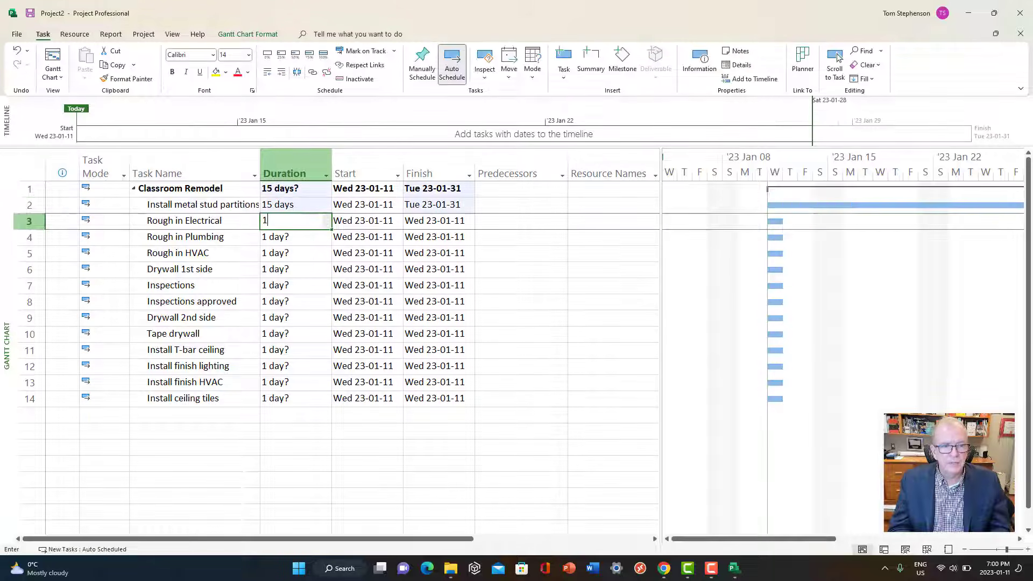
pyautogui.write('4')
pyautogui.press('Return')
pyautogui.write('12')
pyautogui.press('Return')
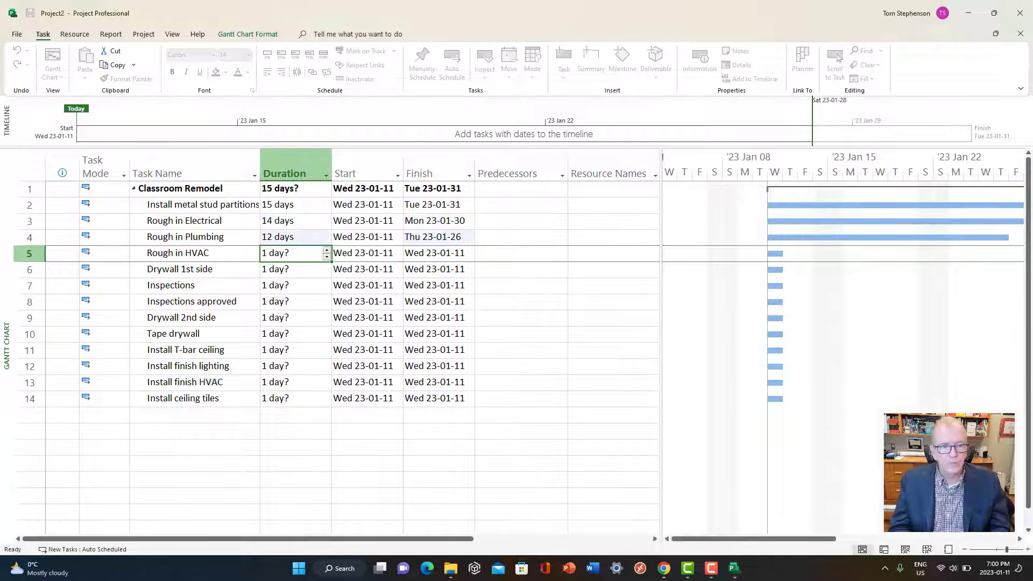
pyautogui.write('16')
pyautogui.press('Return')
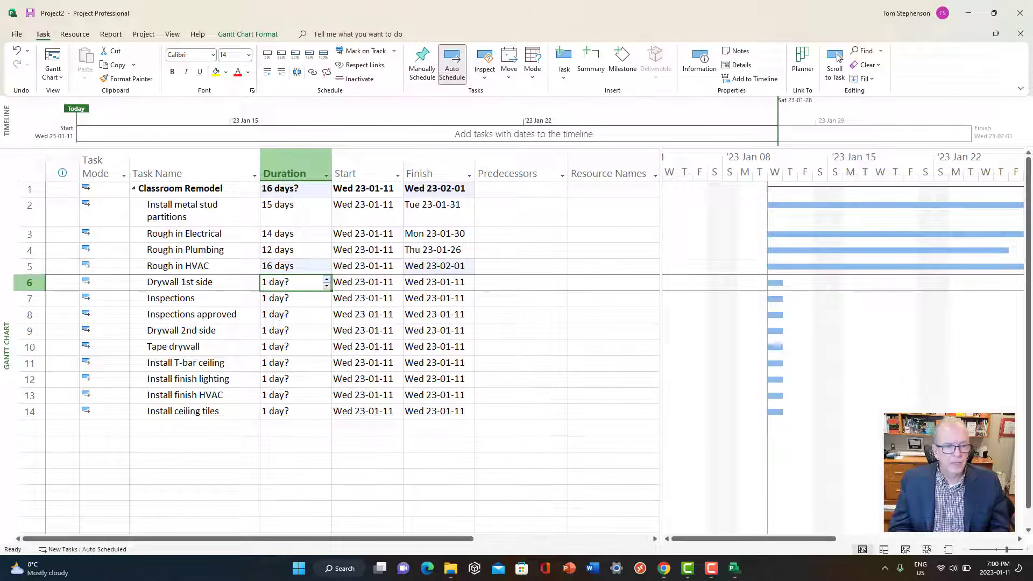
# Set the duration of Drywall 1st side to 8 days and of Inspections to 5 days
pyautogui.write('8')
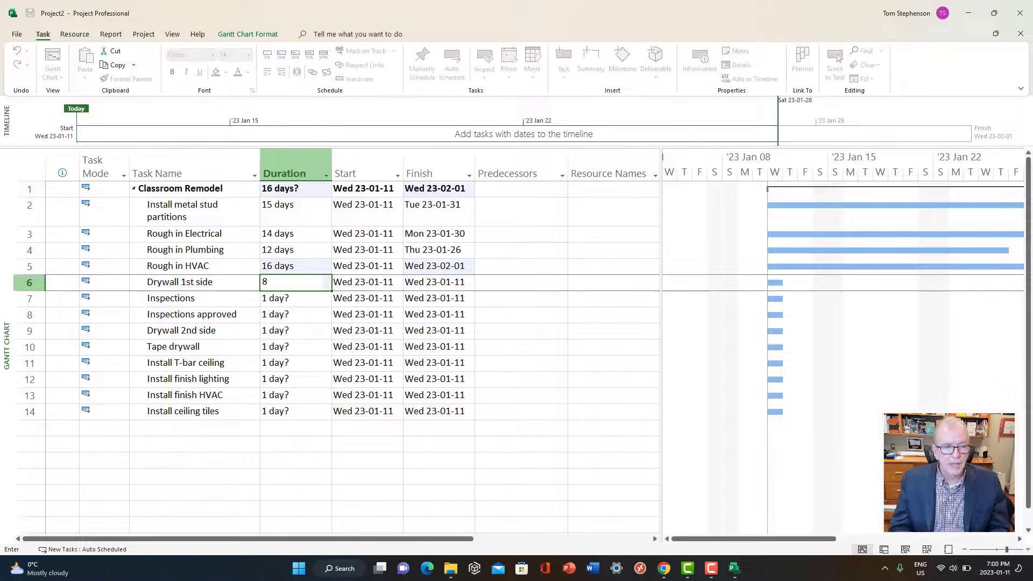
pyautogui.press('Return')
pyautogui.write('5')
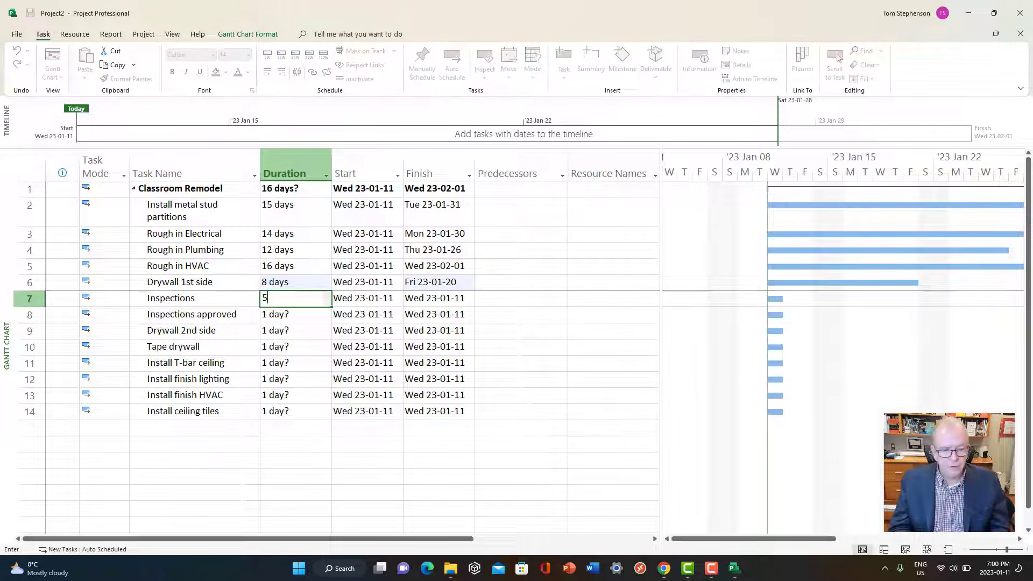
pyautogui.press('Return')
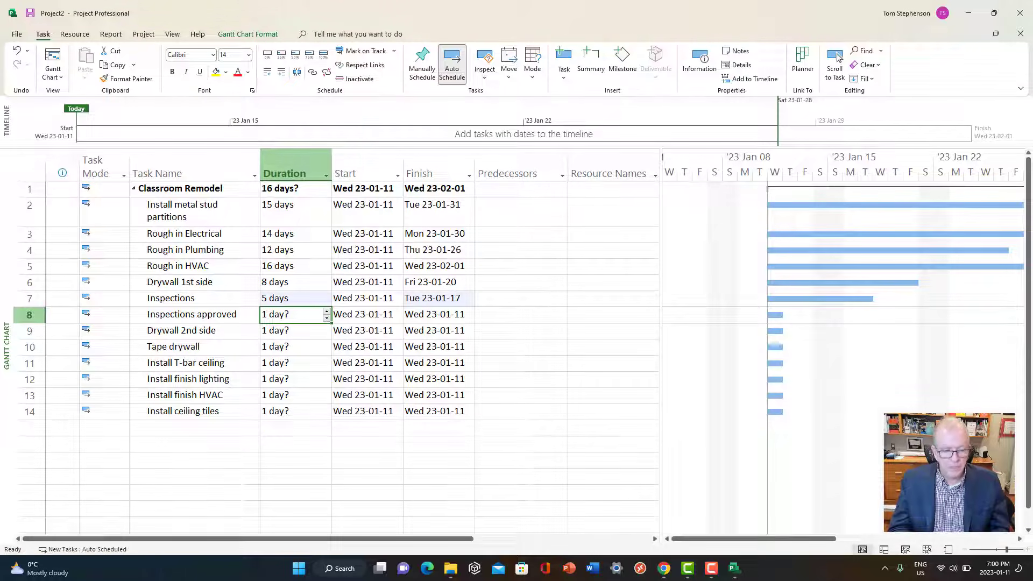
# Make Inspections approved a milestone by setting its duration to 0 days, and select its row
pyautogui.write('0')
pyautogui.press('Return')
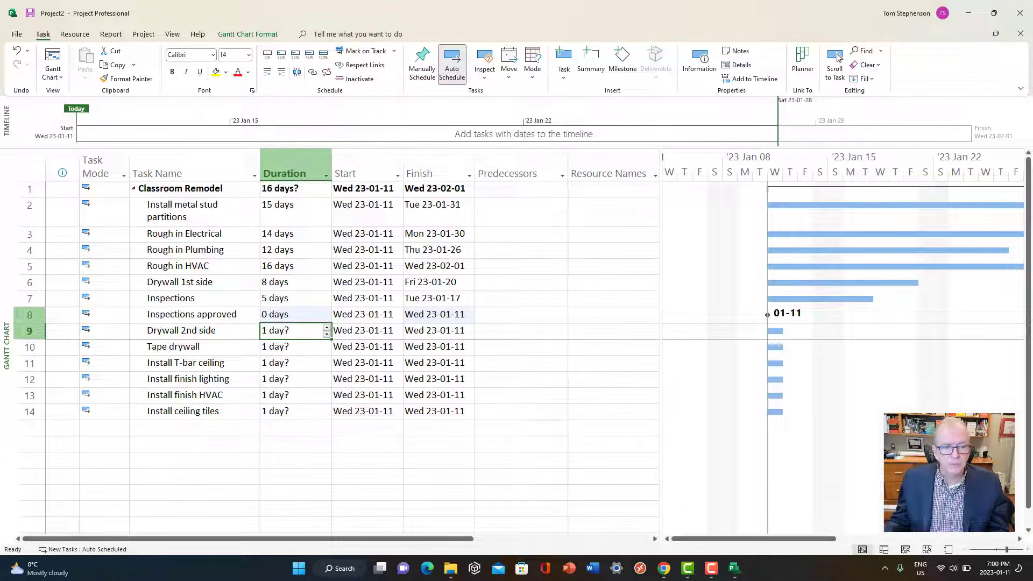
pyautogui.click(29, 315)
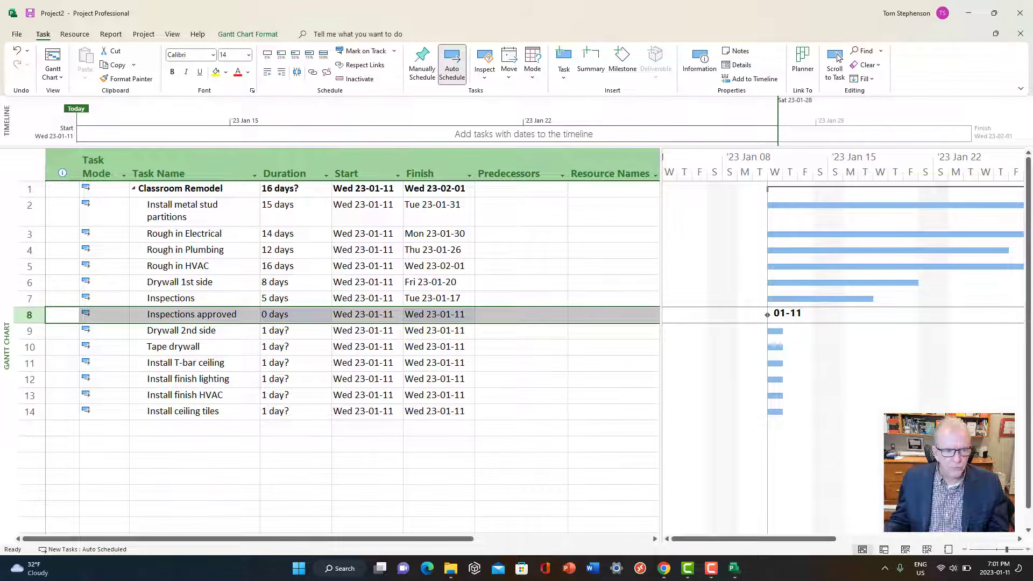
# Set the duration of Drywall 2nd side to 8 days and of Tape drywall to 12 days
pyautogui.press('Down')
pyautogui.write('8')
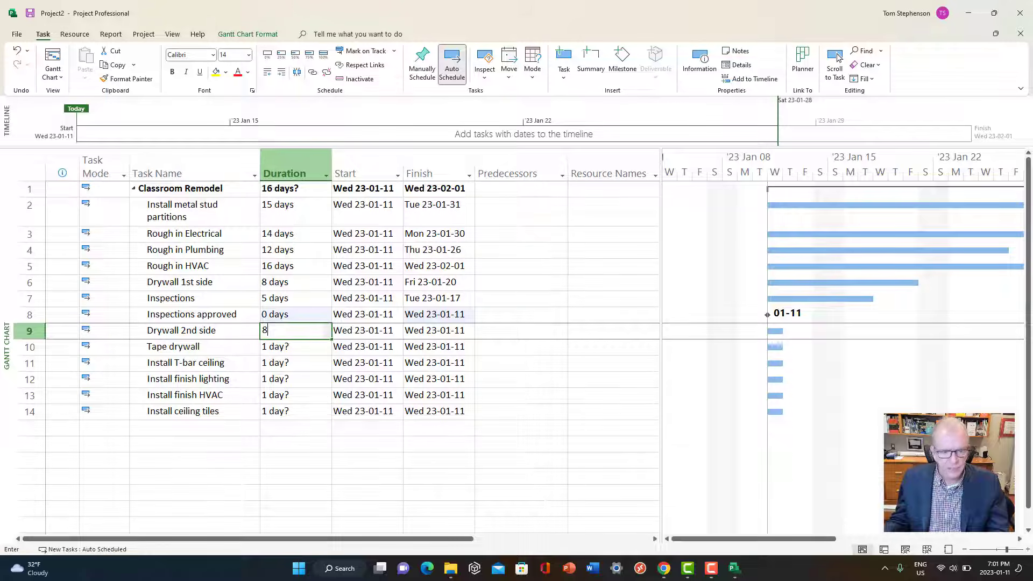
pyautogui.press('Return')
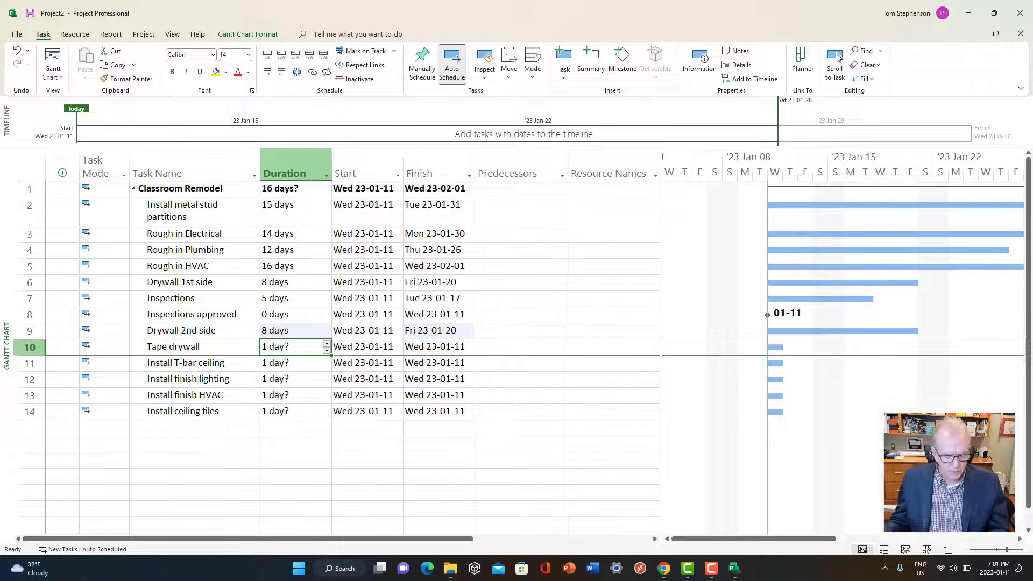
pyautogui.write('12')
pyautogui.press('Return')
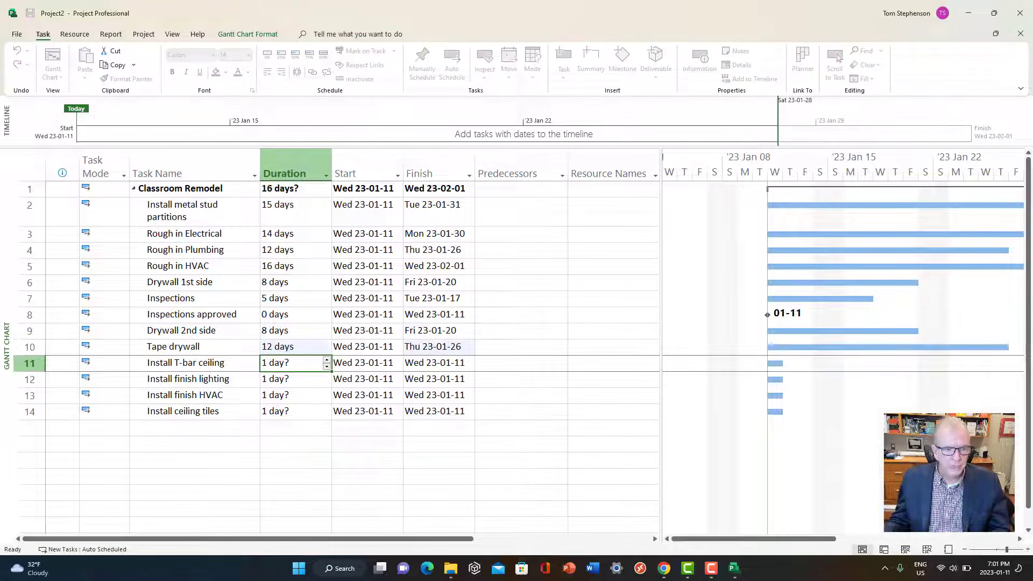
# Set the durations of Install T-bar ceiling to 8 days and Install finish lighting to 7 days
pyautogui.write('1')
pyautogui.press('BackSpace')
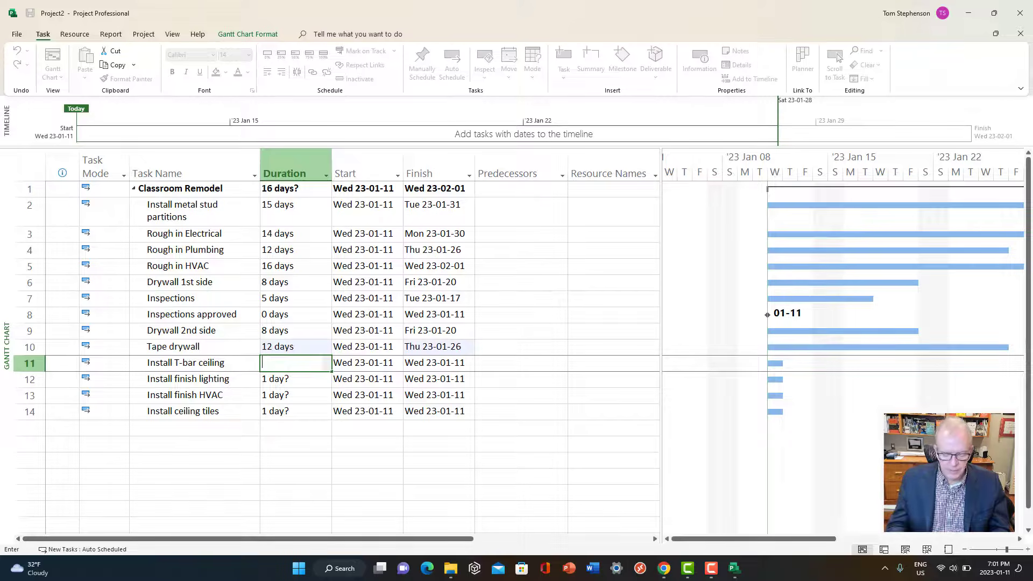
pyautogui.write('8')
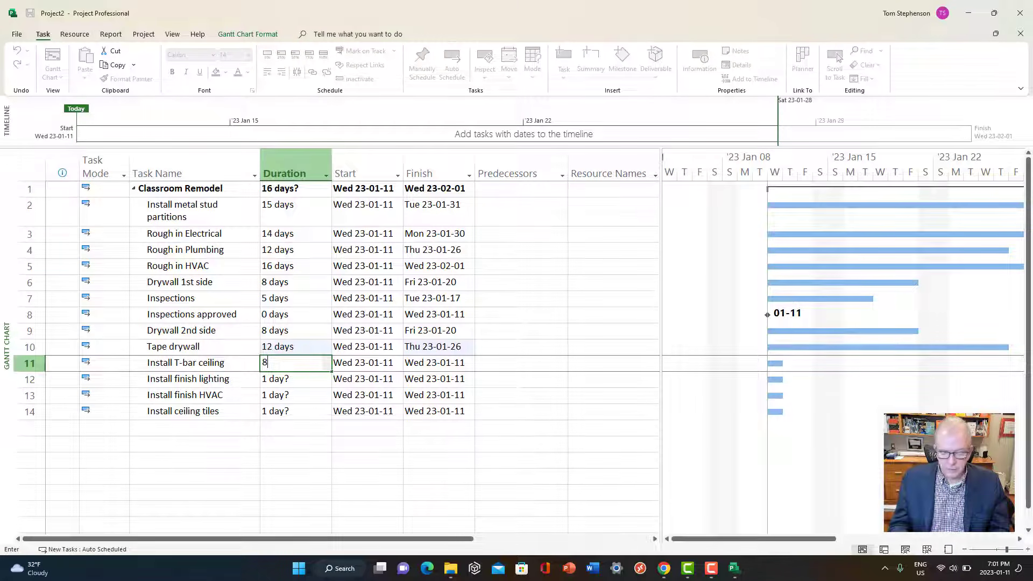
pyautogui.press('Return')
pyautogui.write('7')
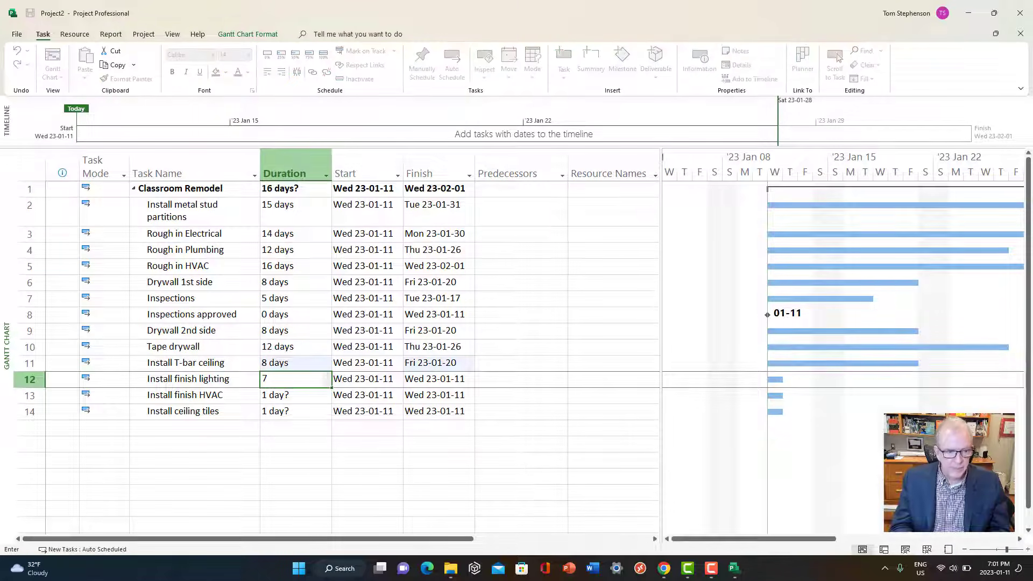
pyautogui.press('Return')
# Set the durations of Install finish HVAC to 10 days and Install ceiling tiles to 5 days
pyautogui.write('10')
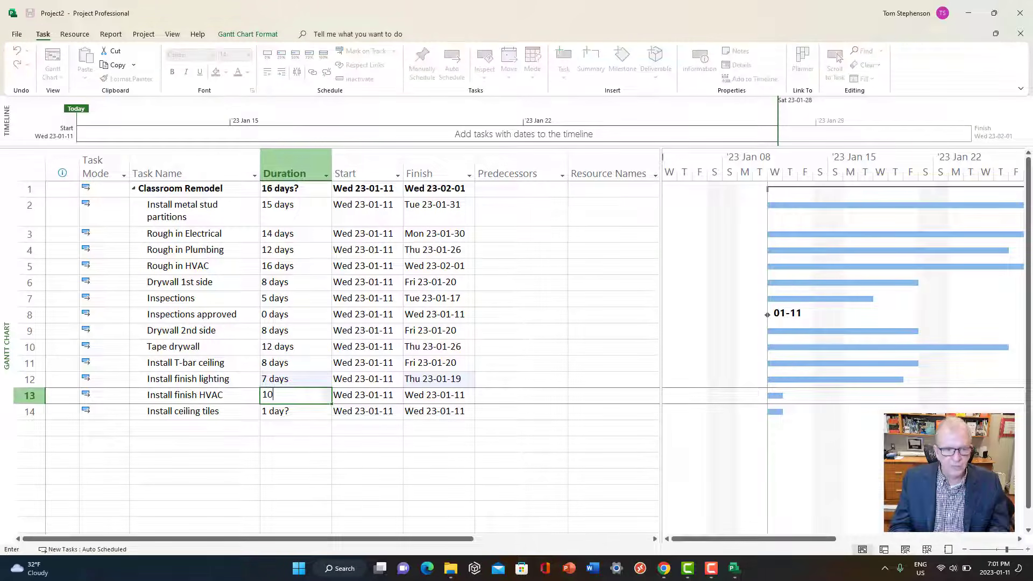
pyautogui.press('Return')
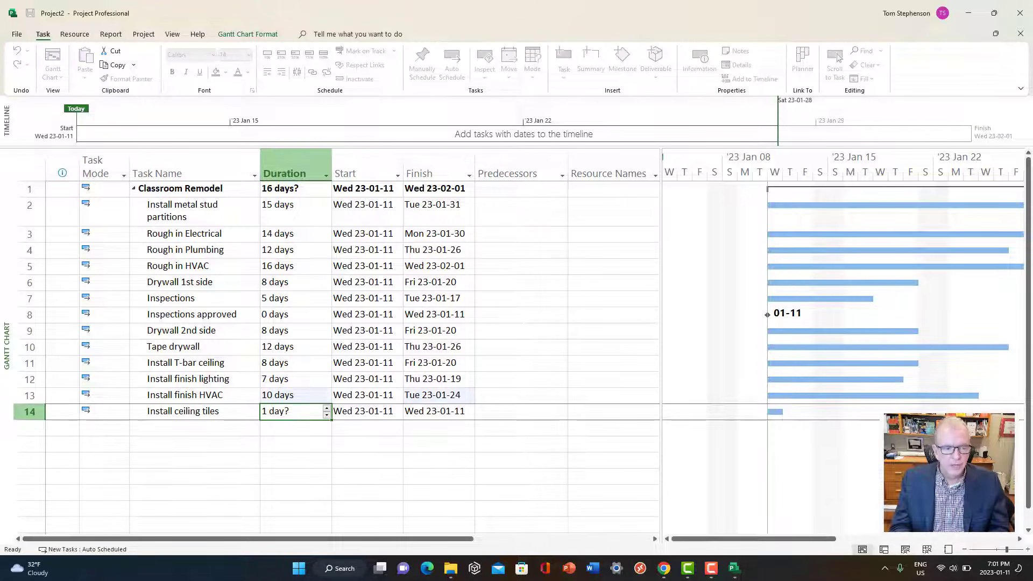
pyautogui.write('5')
pyautogui.press('Return')
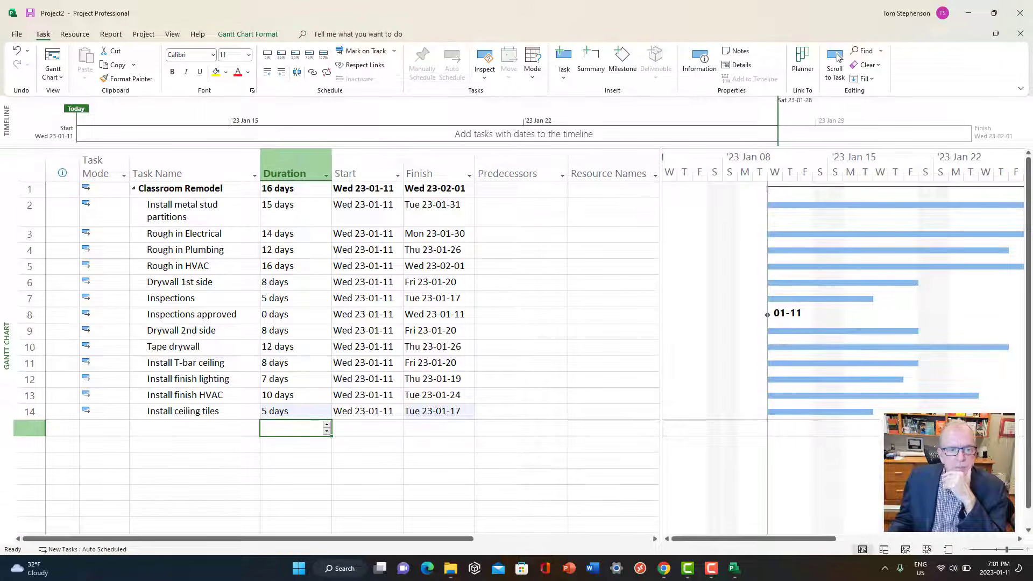
# Widen the Task Name column so that Install metal stud partitions fits on a single line
pyautogui.hotkey('ctrl', 'Up')
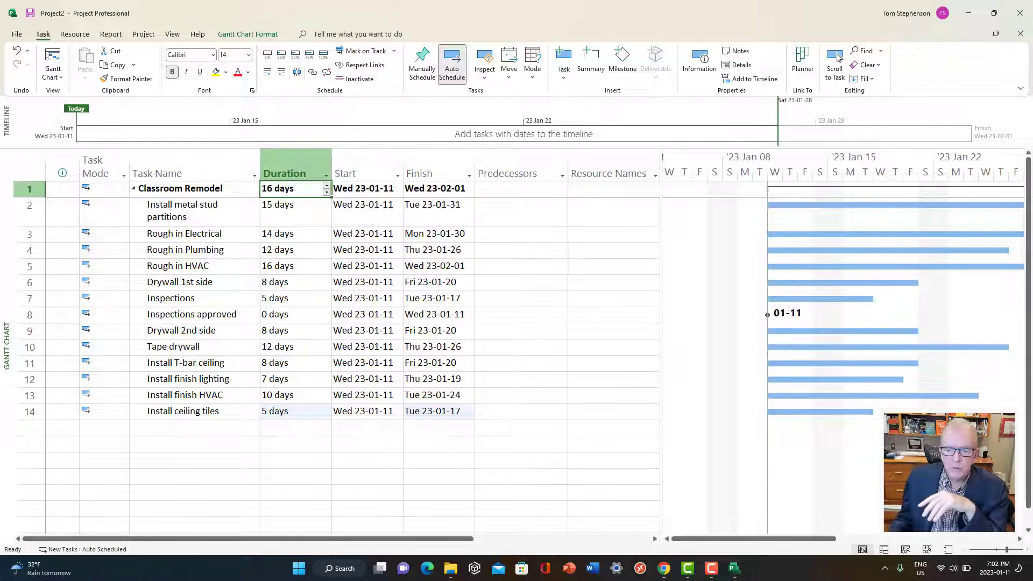
pyautogui.click(838, 58)
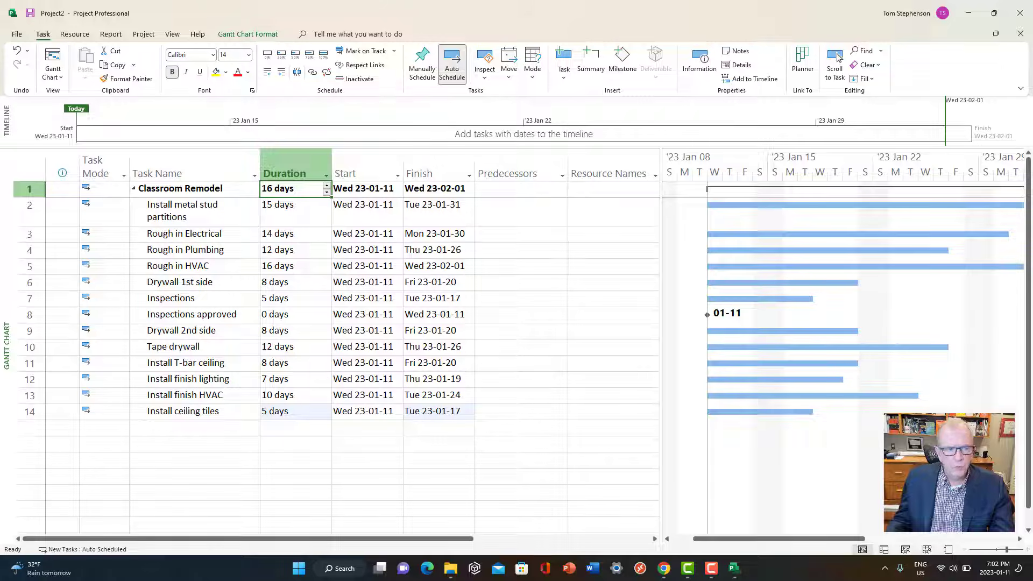
pyautogui.moveTo(260, 168); pyautogui.dragTo(287, 168)
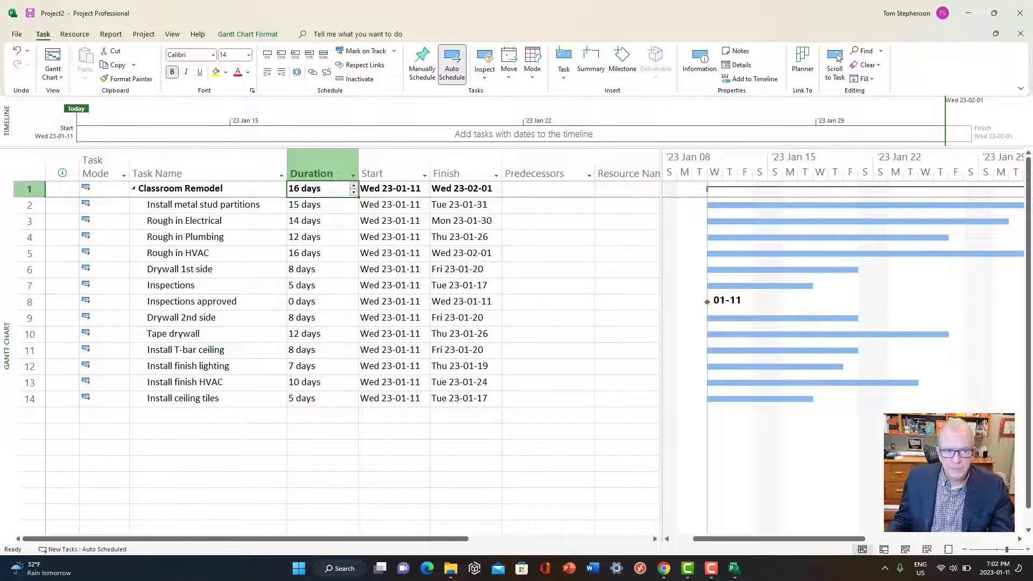
pyautogui.moveTo(287, 168); pyautogui.dragTo(287, 168)
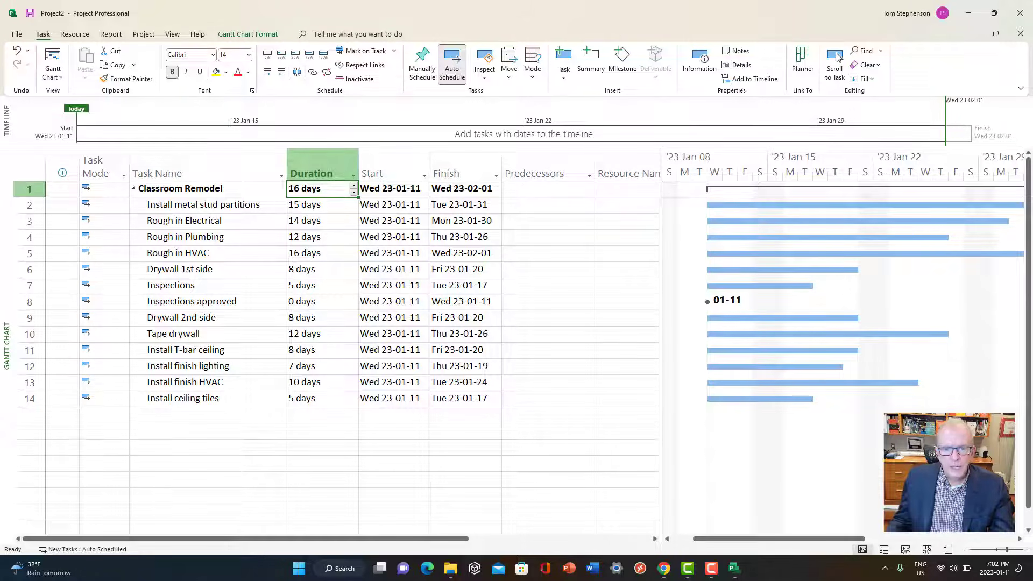
pyautogui.click(543, 205)
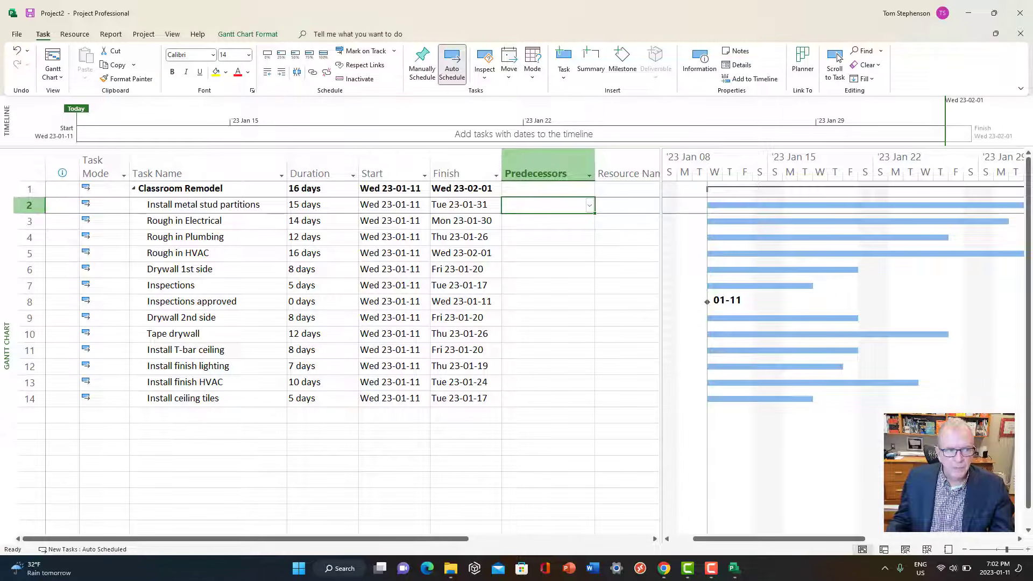
pyautogui.hotkey('shift', 'Down')
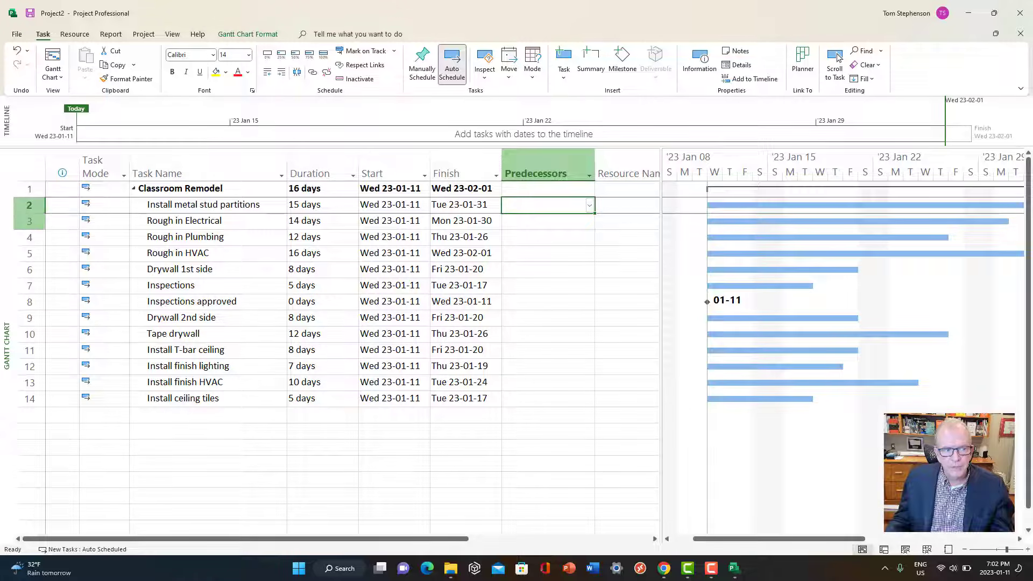
pyautogui.click(29, 221)
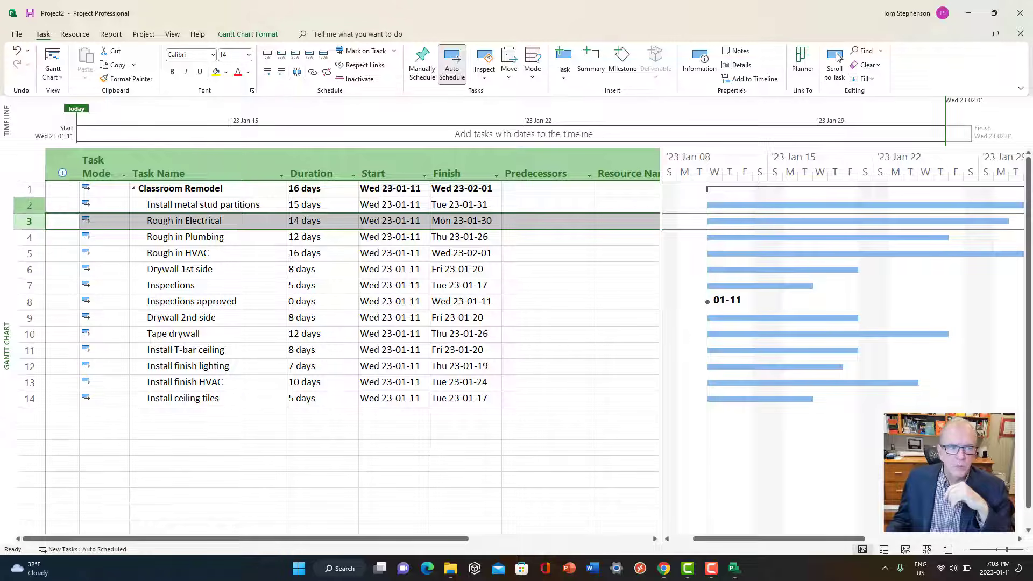
pyautogui.press('Up')
pyautogui.press('Down')
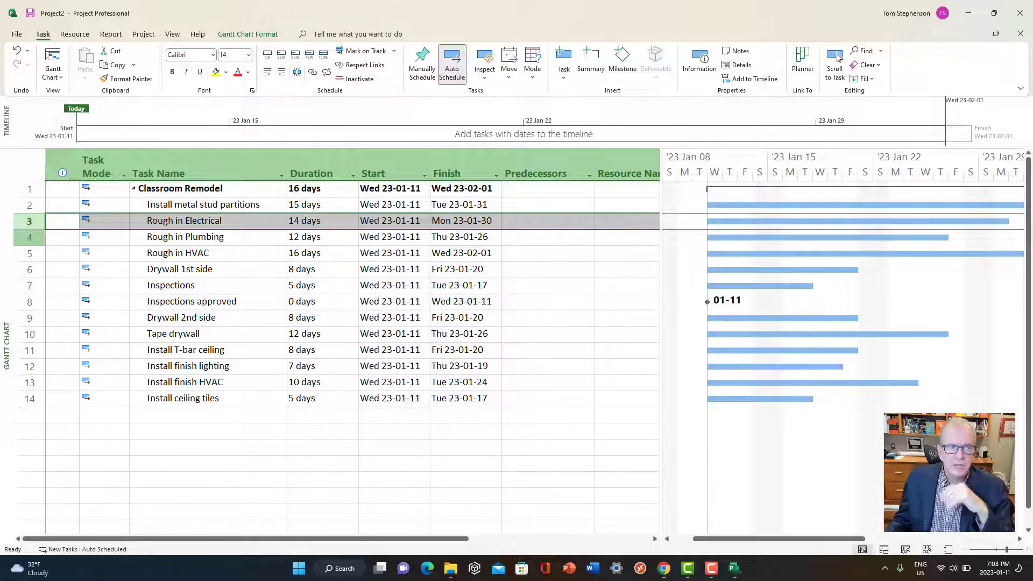
pyautogui.press('Down')
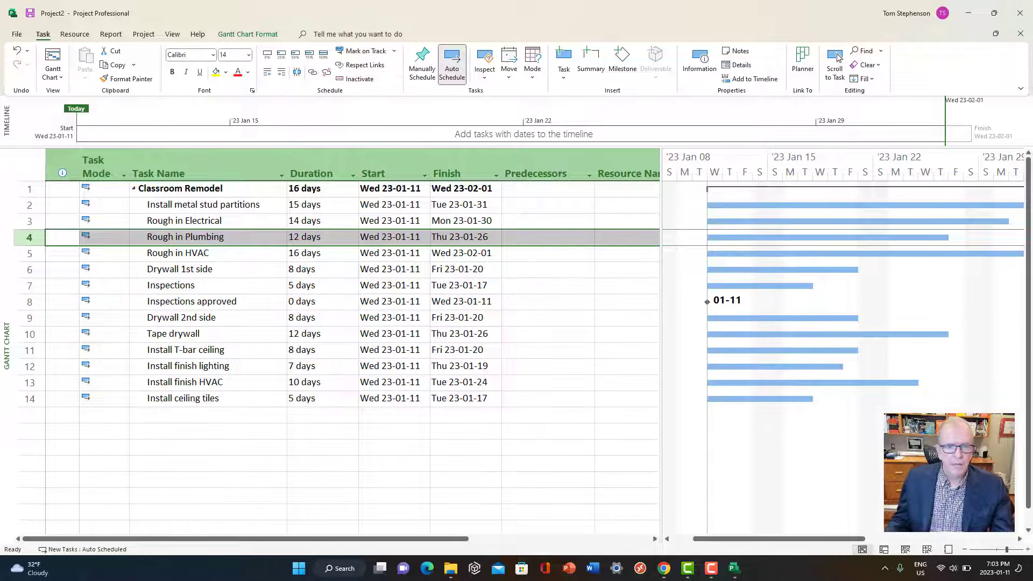
# Enter task 2 as the predecessor of Rough in Electrical and task 3 as the predecessor of Rough in Plumbing
pyautogui.click(546, 221)
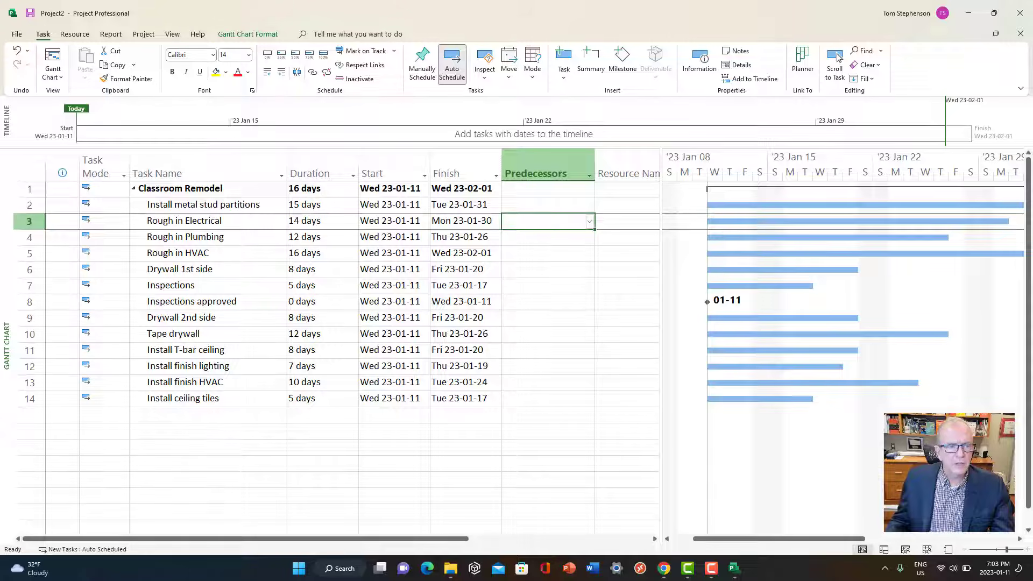
pyautogui.press('Up')
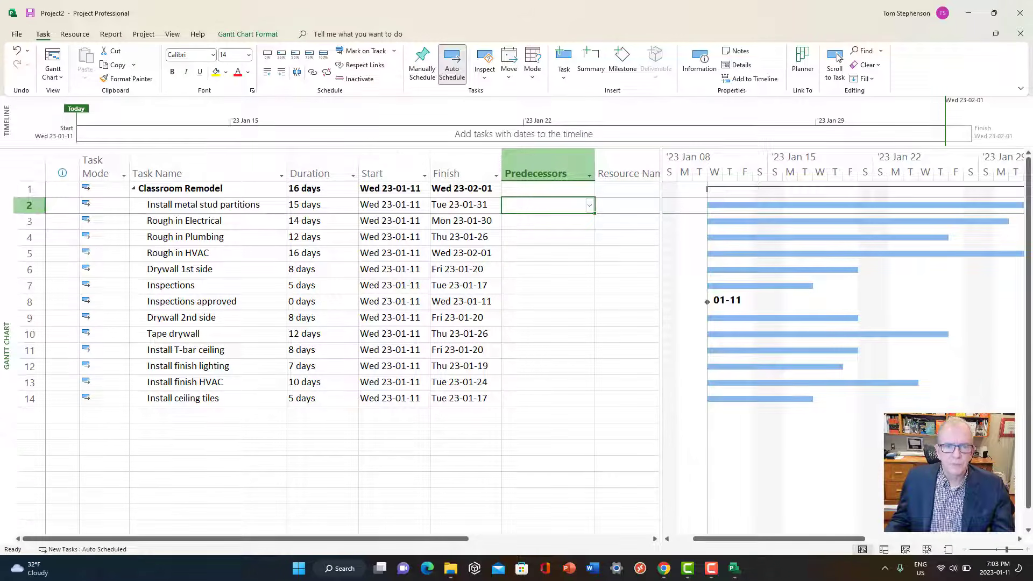
pyautogui.press('Down')
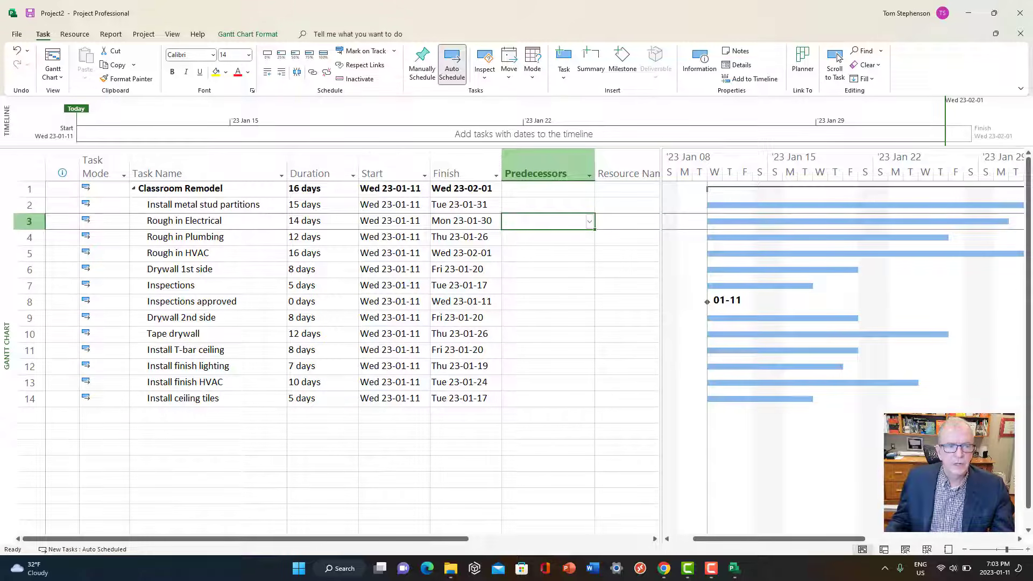
pyautogui.write('2')
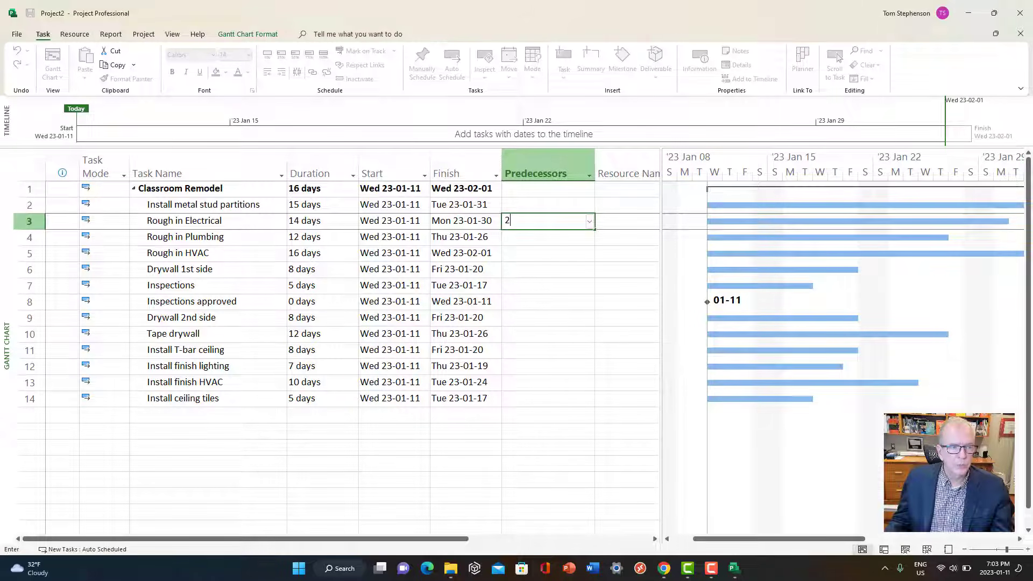
pyautogui.press('Return')
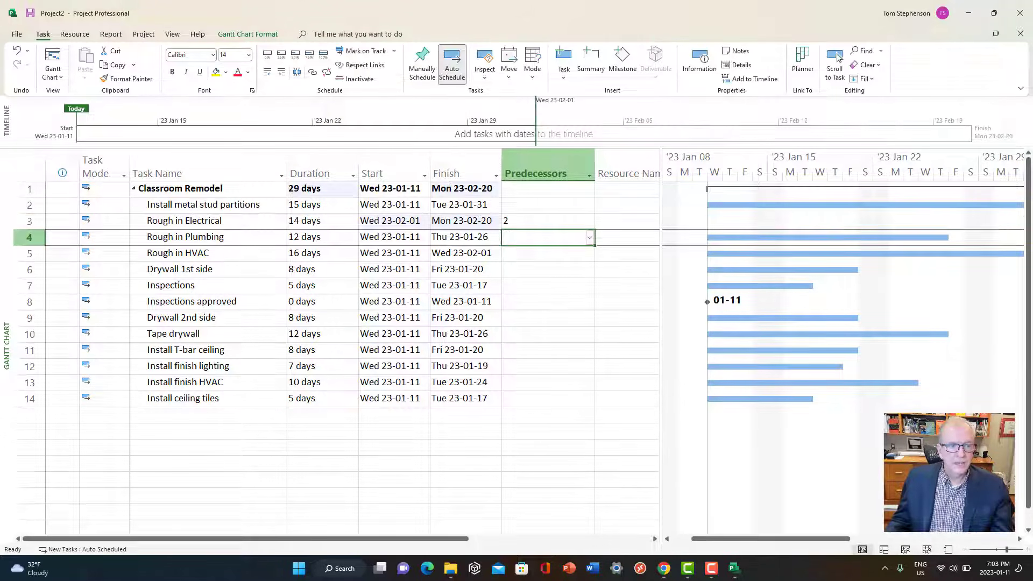
pyautogui.write('3')
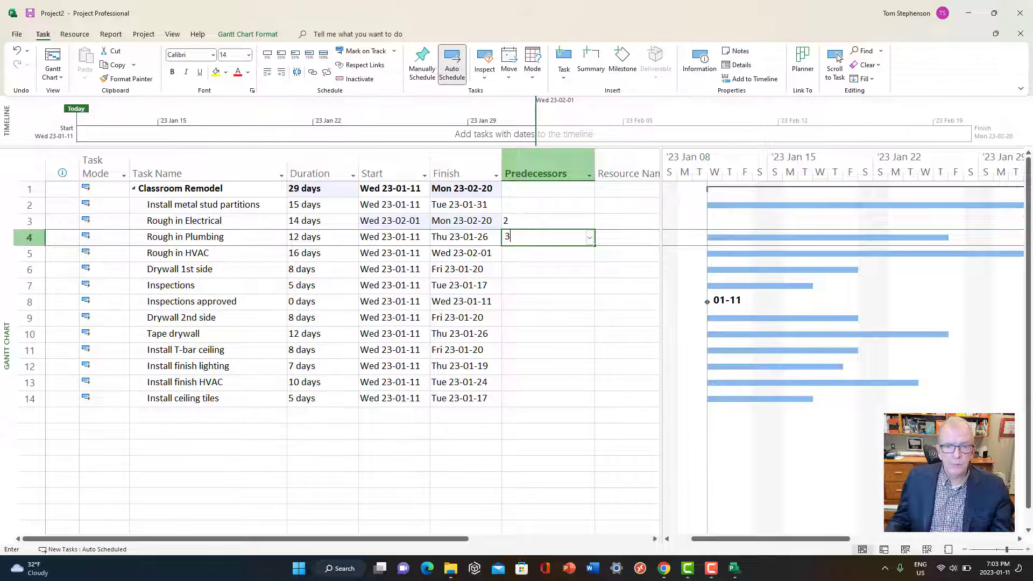
pyautogui.press('Return')
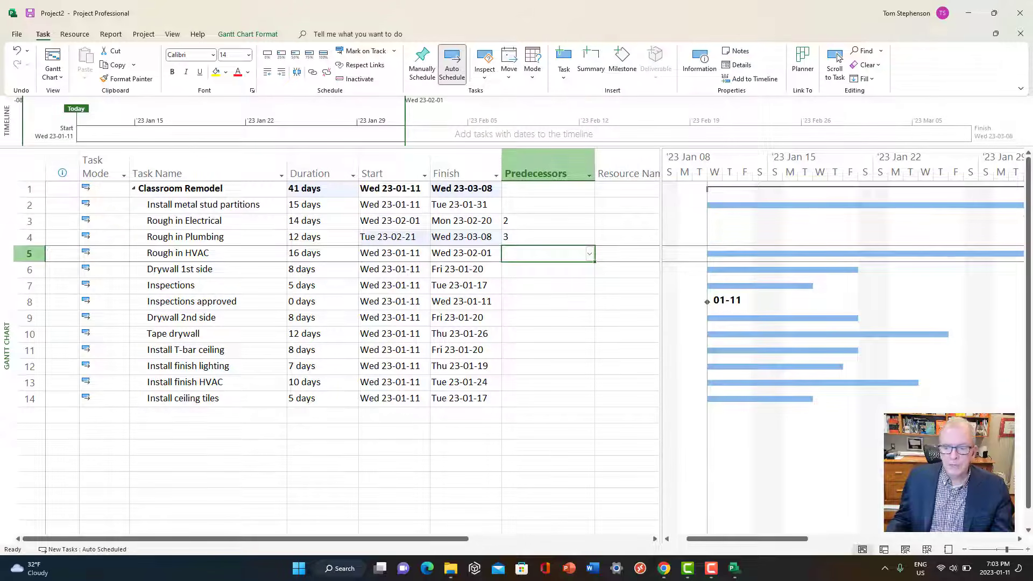
# Link tasks 4 to 14, from Rough in Plumbing through Install ceiling tiles, in sequence as finish-to-start dependencies
pyautogui.click(837, 58)
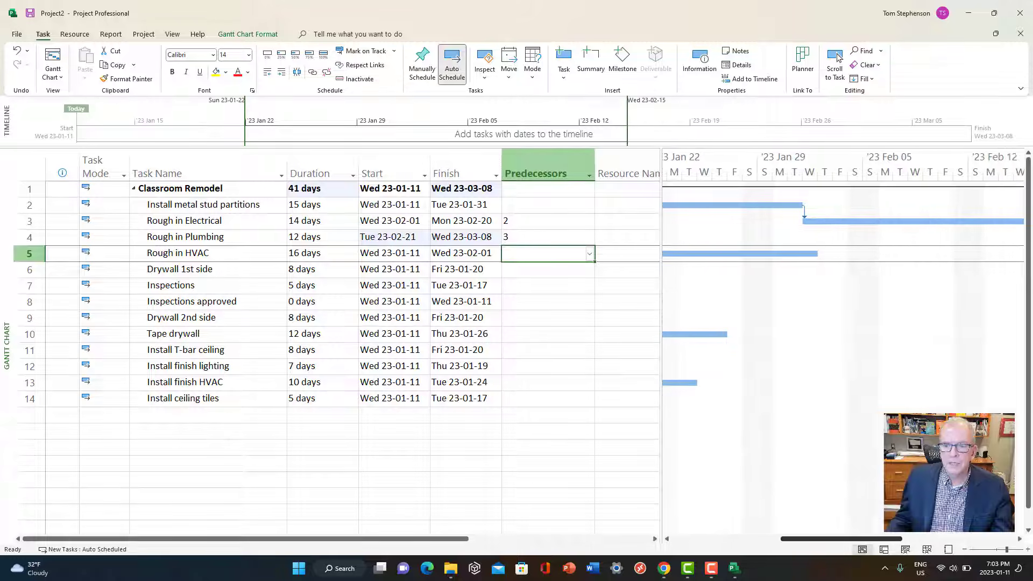
pyautogui.hscroll(1, 843, 355)
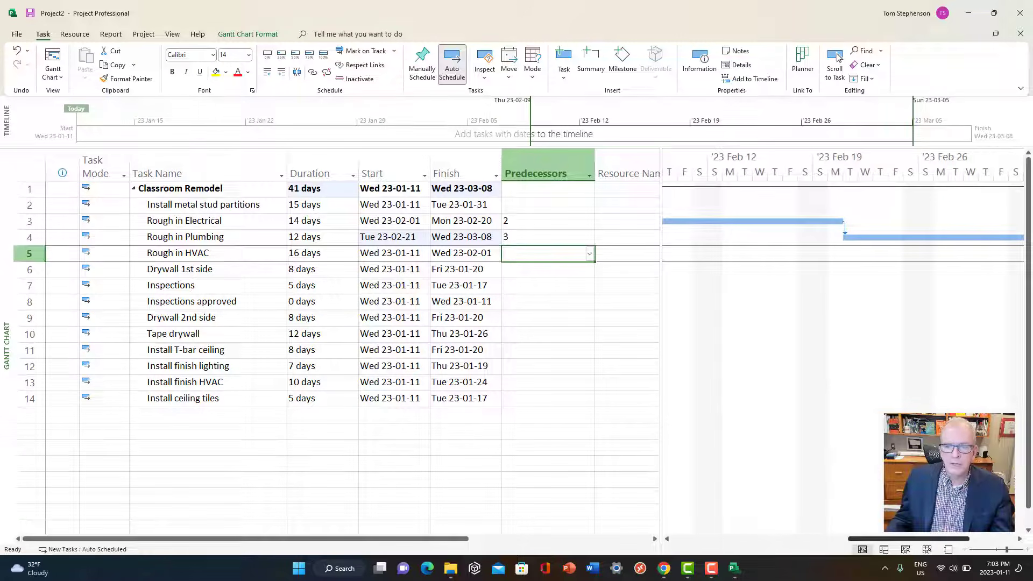
pyautogui.hscroll(-3, 843, 356)
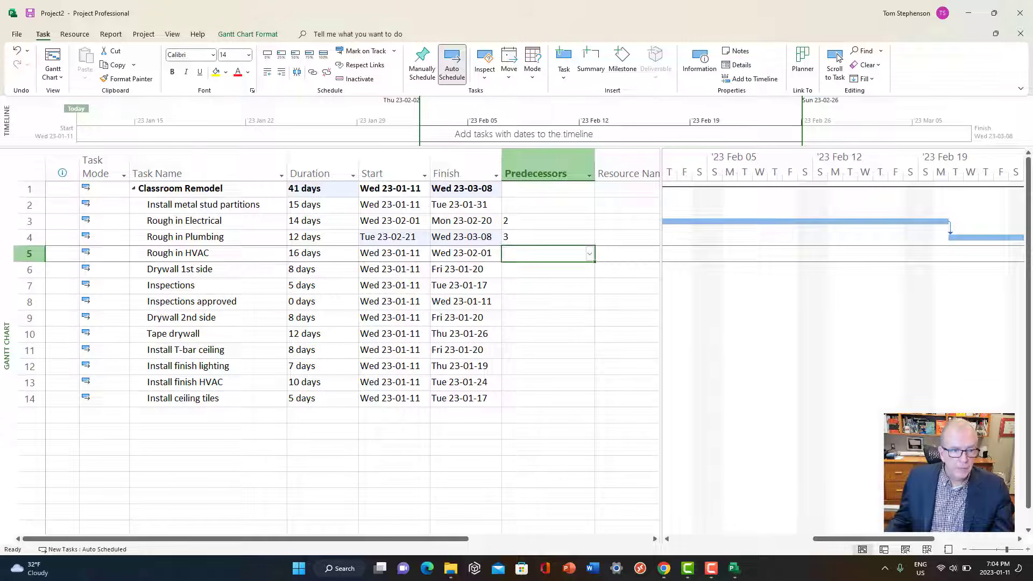
pyautogui.click(321, 189)
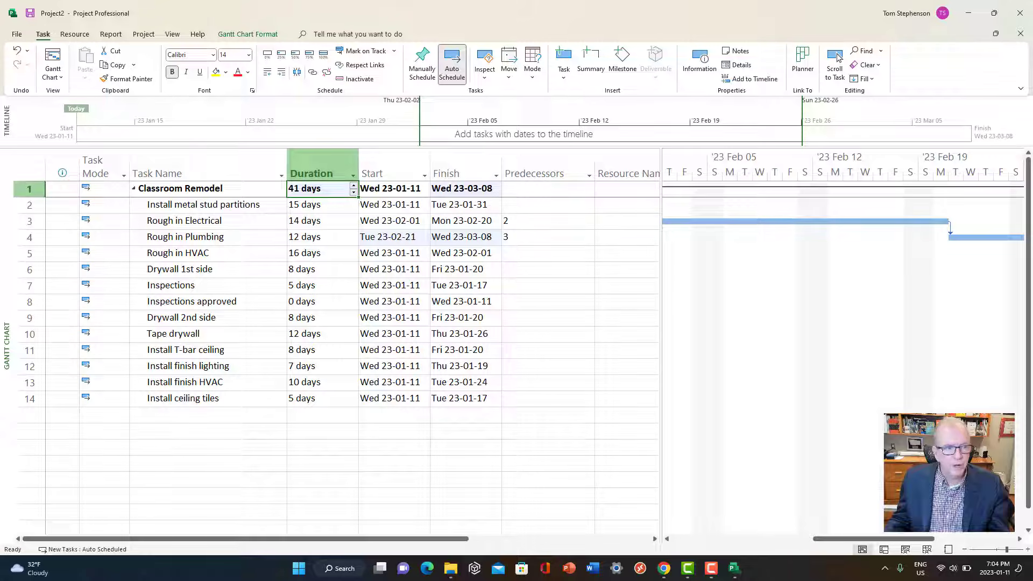
pyautogui.moveTo(29, 238); pyautogui.dragTo(29, 399)
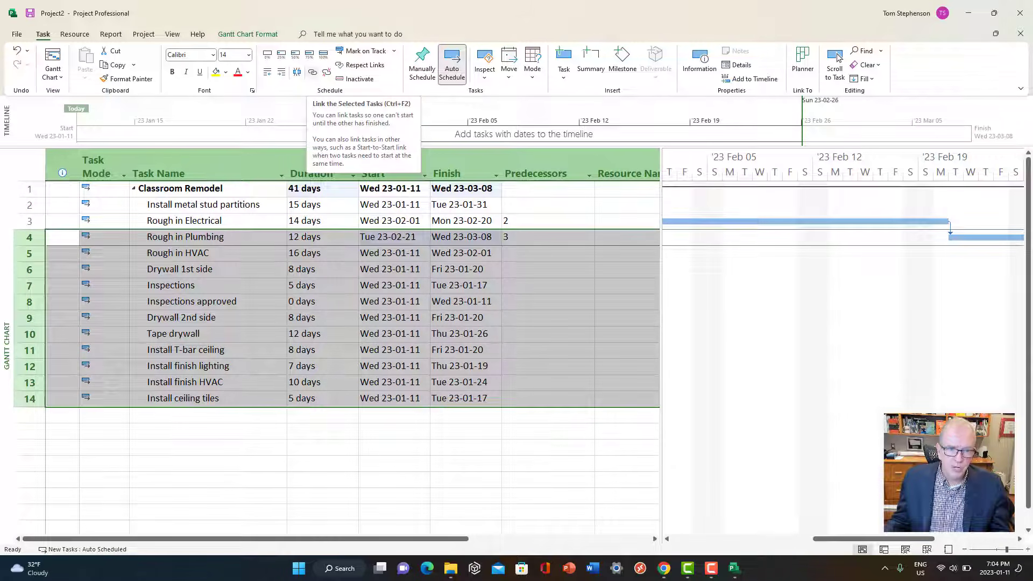
pyautogui.click(312, 72)
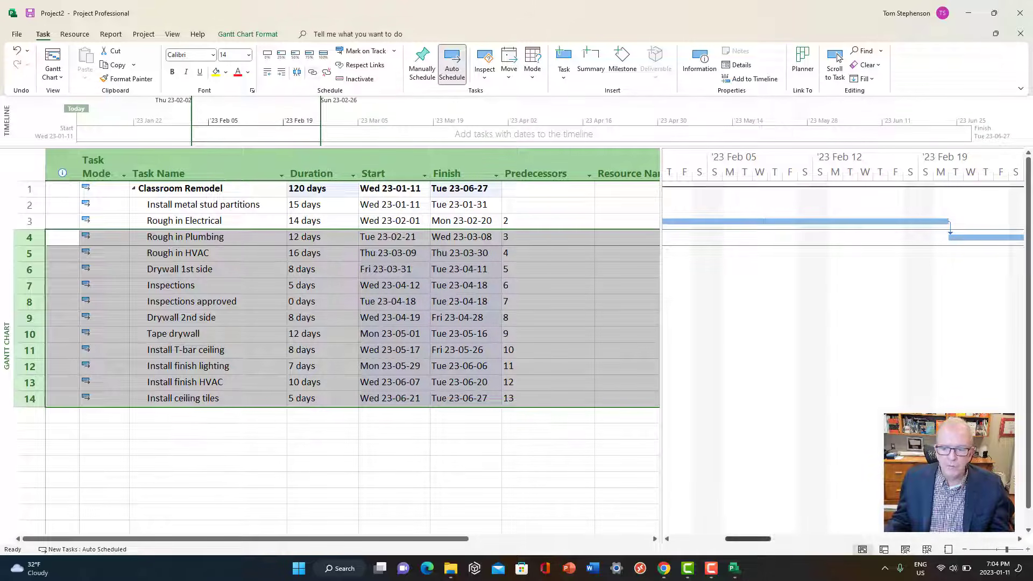
# Examine the chain of linked tasks in the Gantt chart, with the timescale zoomed out to quarters and months
pyautogui.click(837, 58)
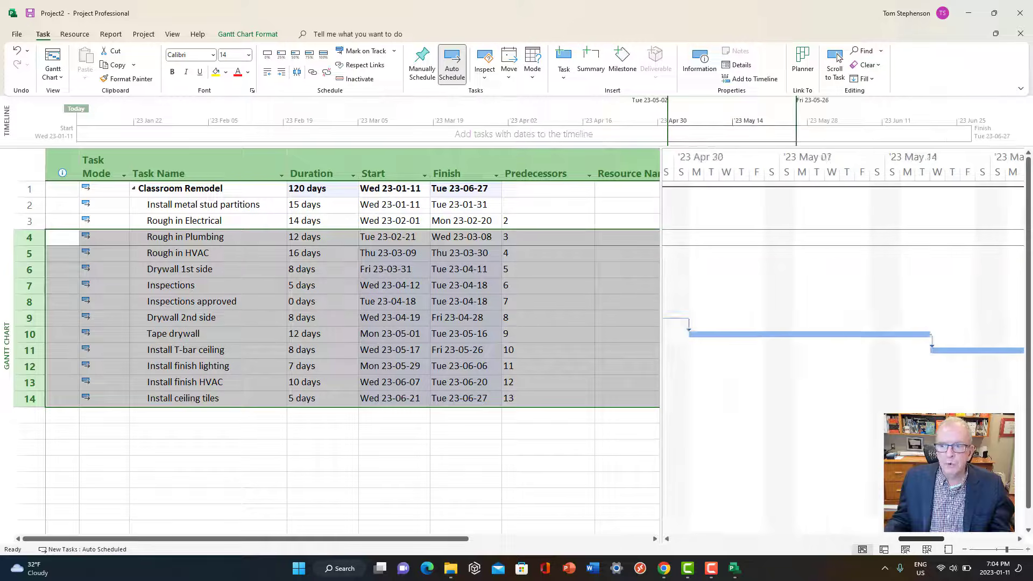
pyautogui.moveTo(953, 539); pyautogui.dragTo(809, 539)
pyautogui.click(838, 58)
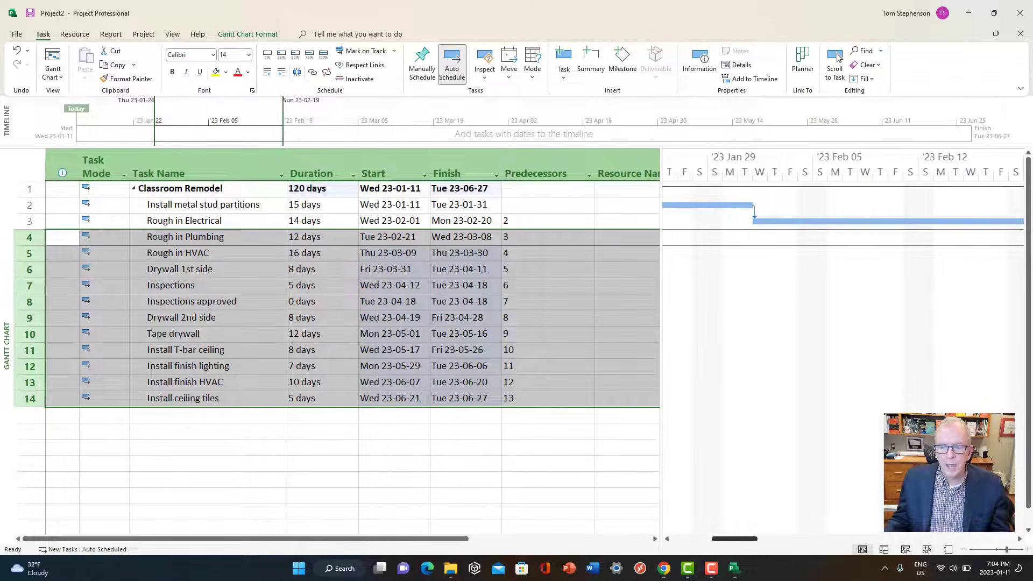
pyautogui.moveTo(733, 539)
pyautogui.mouseDown()
pyautogui.moveTo(715, 539)
pyautogui.moveTo(729, 539)
pyautogui.mouseUp()
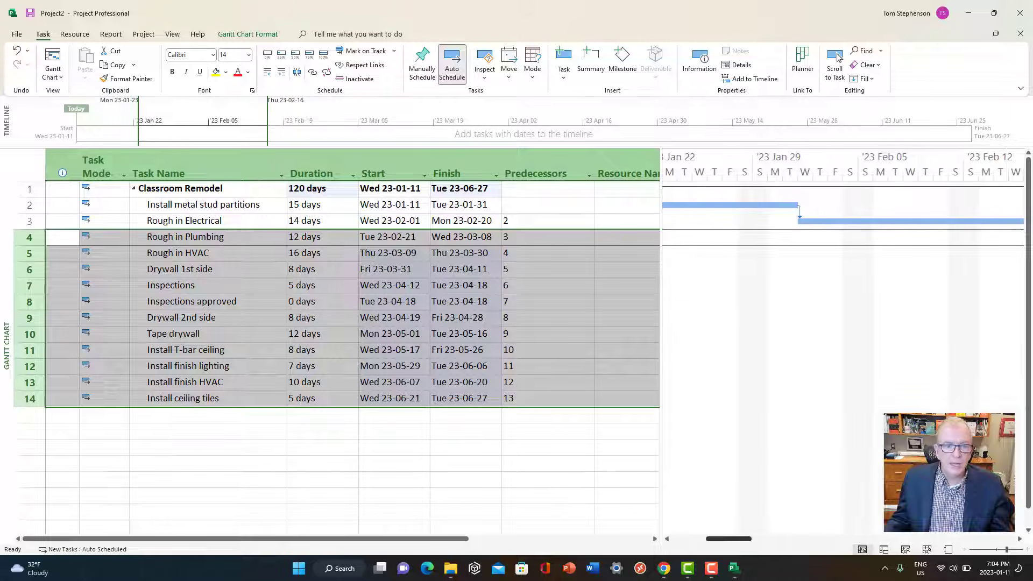
pyautogui.click(837, 58)
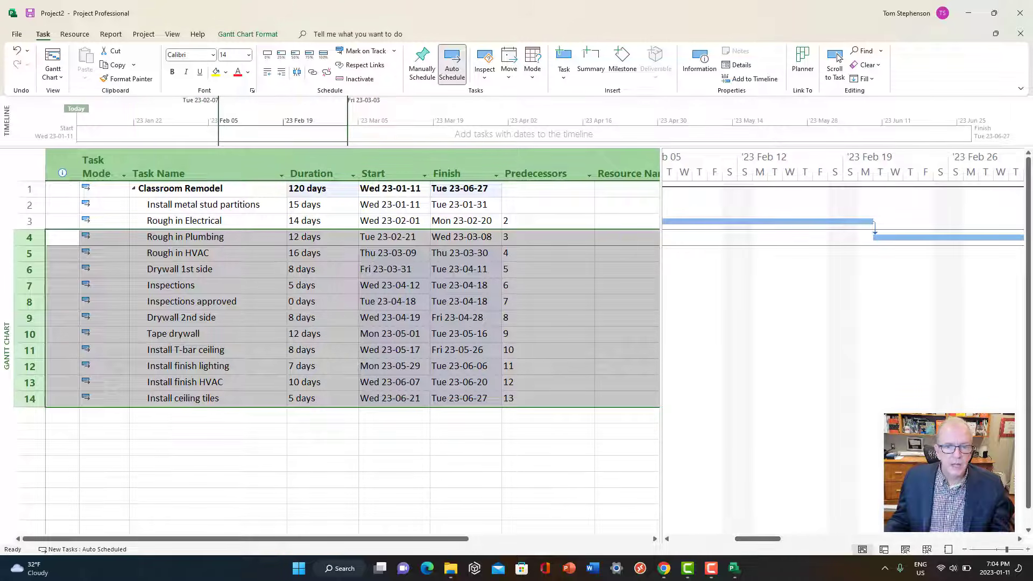
pyautogui.click(544, 253)
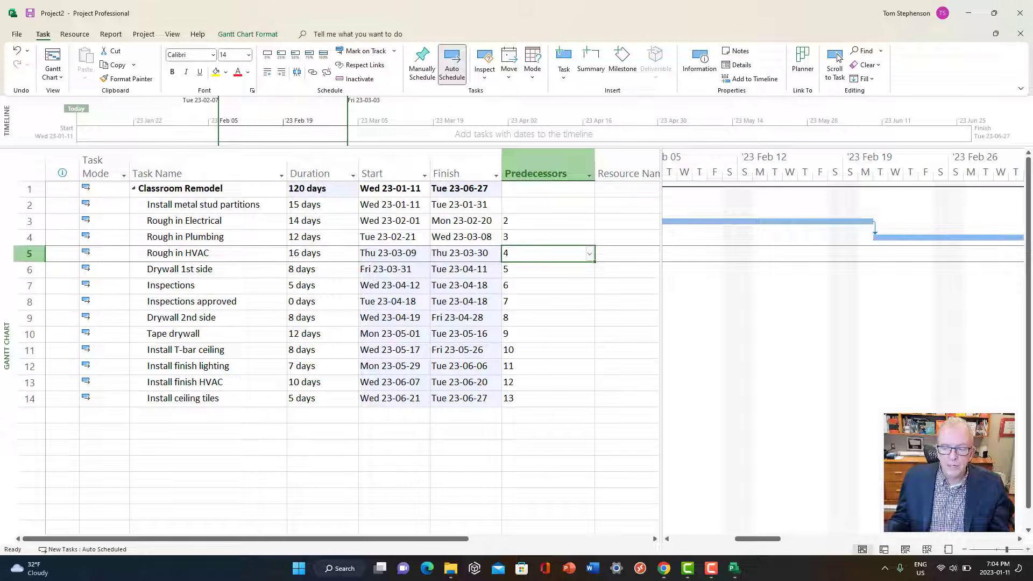
pyautogui.scroll(-3, 843, 350)
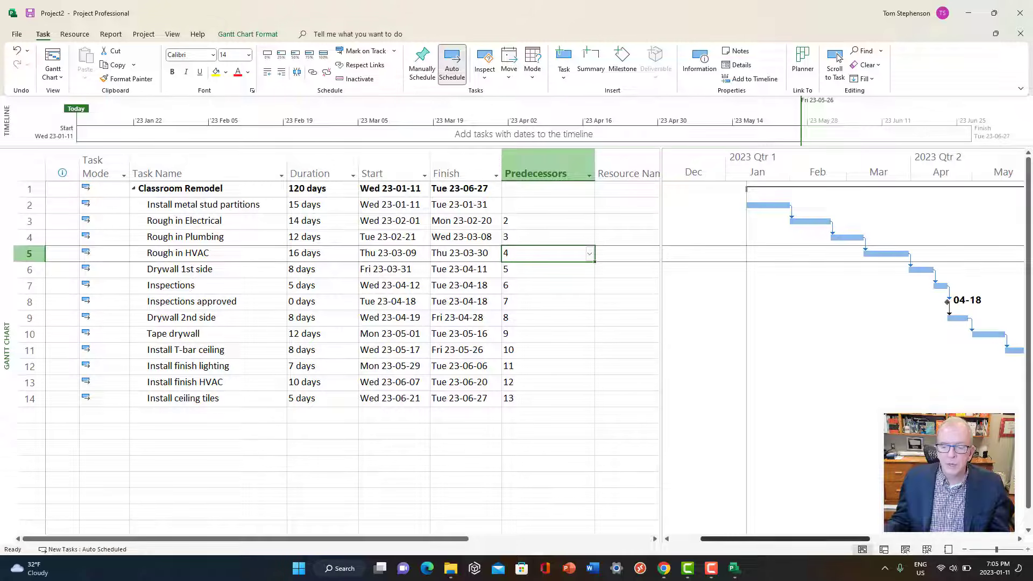
pyautogui.click(836, 57)
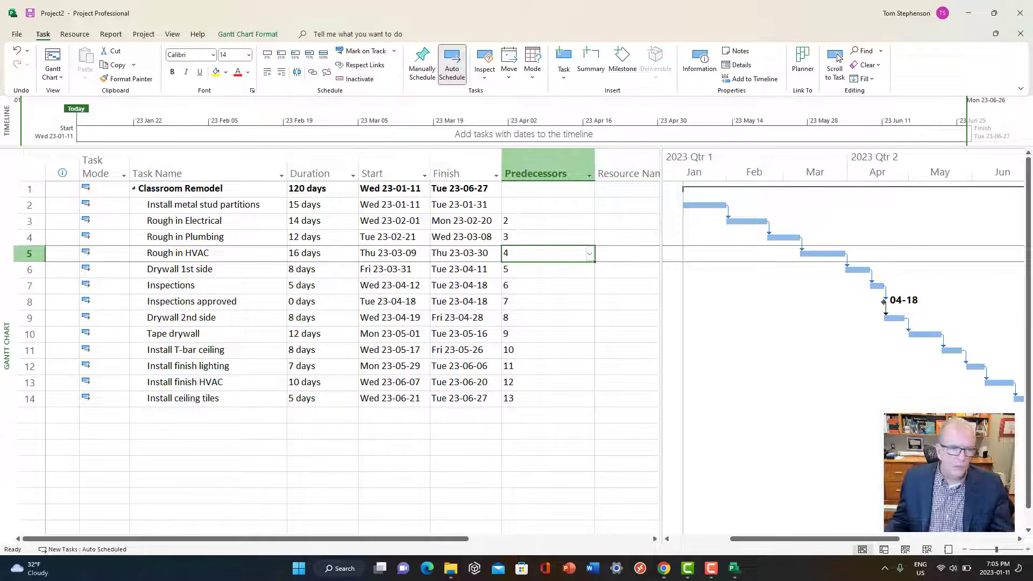
# Set task 2 as the predecessor of Rough in Plumbing, Rough in HVAC and Drywall 1st side
pyautogui.click(322, 189)
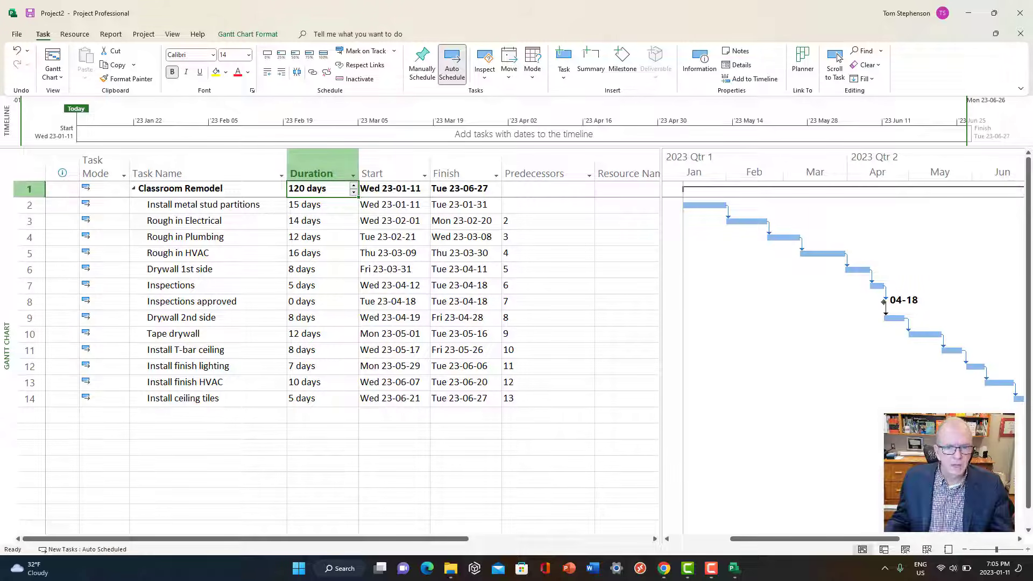
pyautogui.click(546, 238)
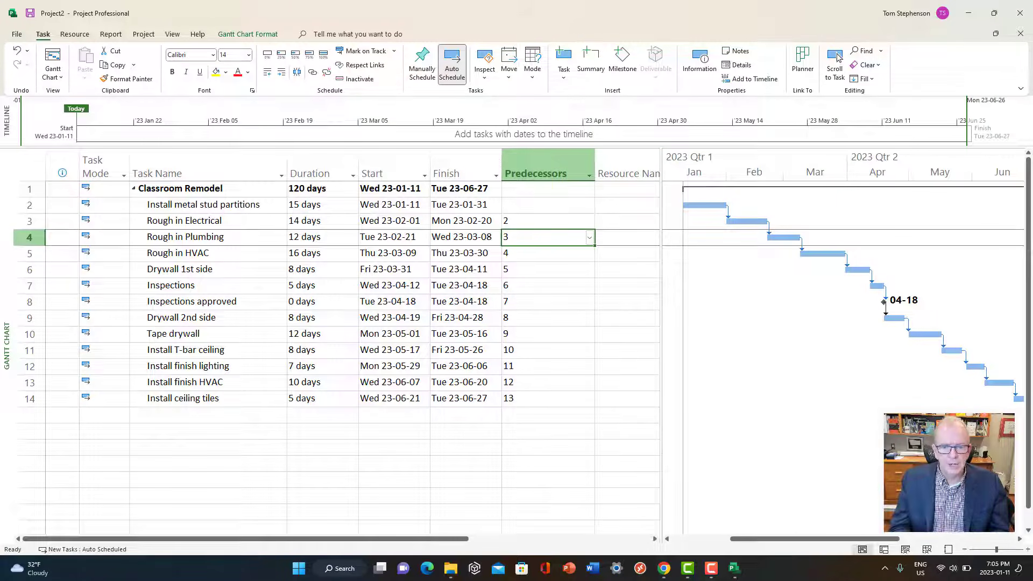
pyautogui.write('2')
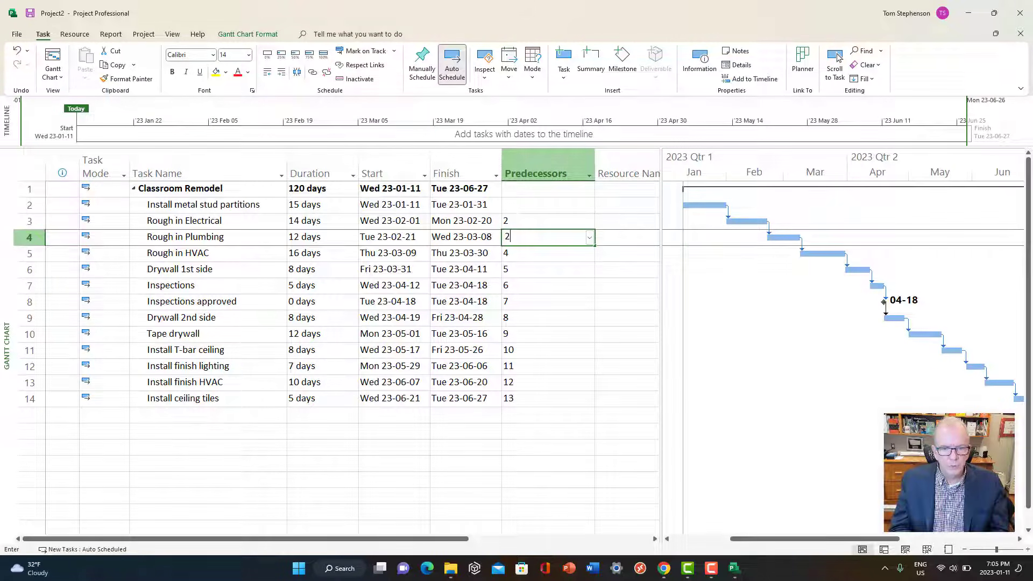
pyautogui.press('Return')
pyautogui.write('2')
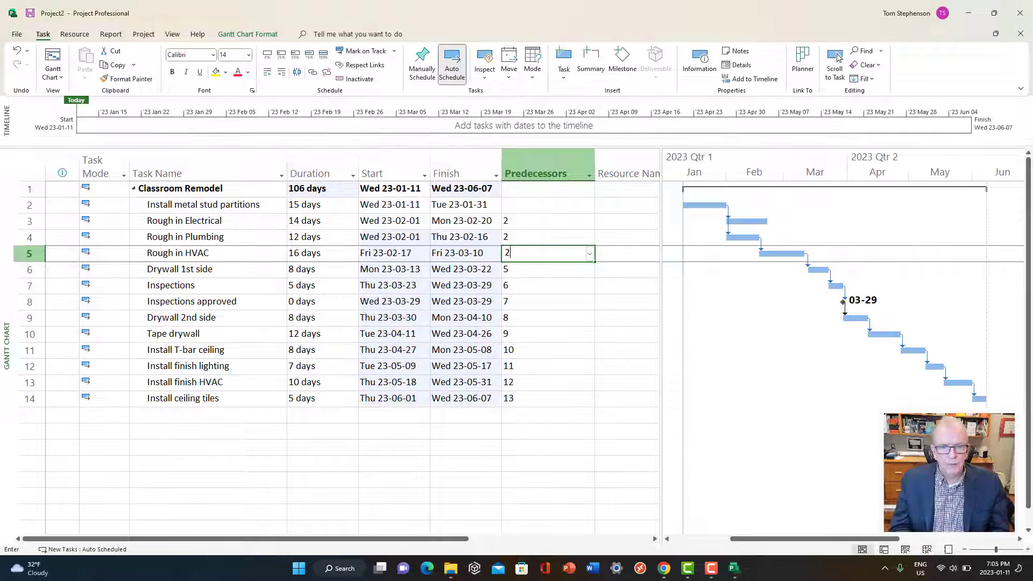
pyautogui.press('Return')
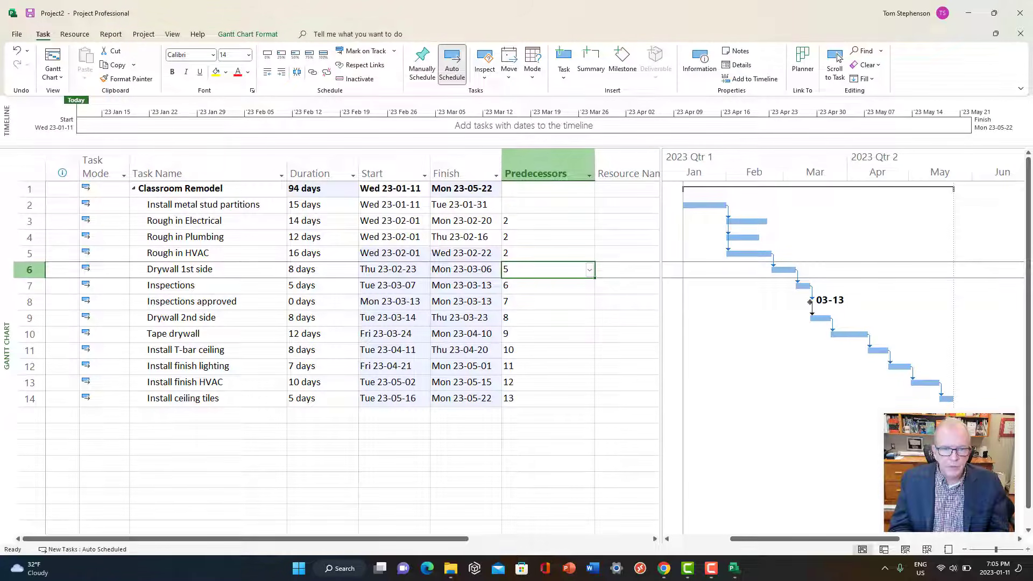
pyautogui.write('2')
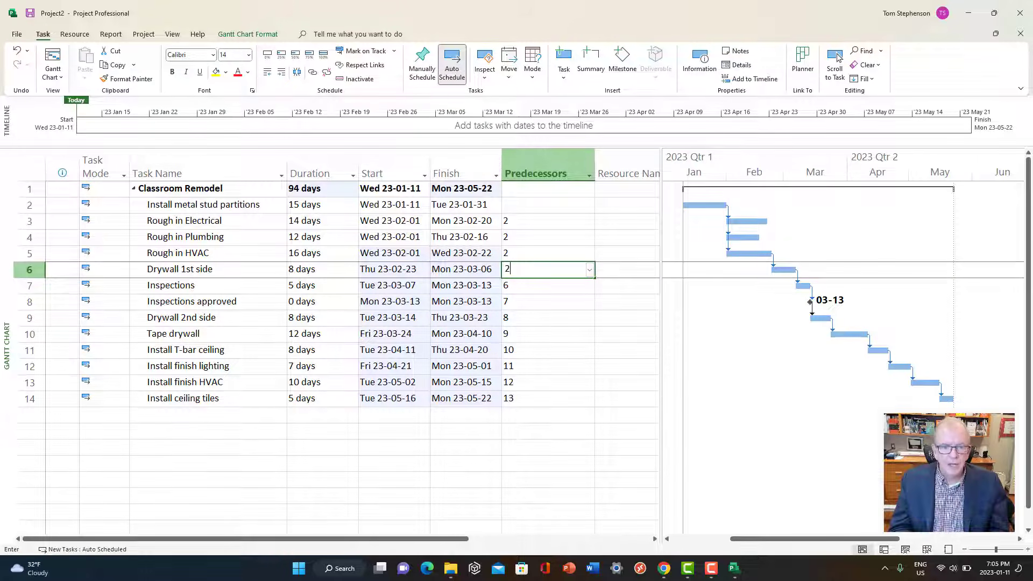
pyautogui.press('Return')
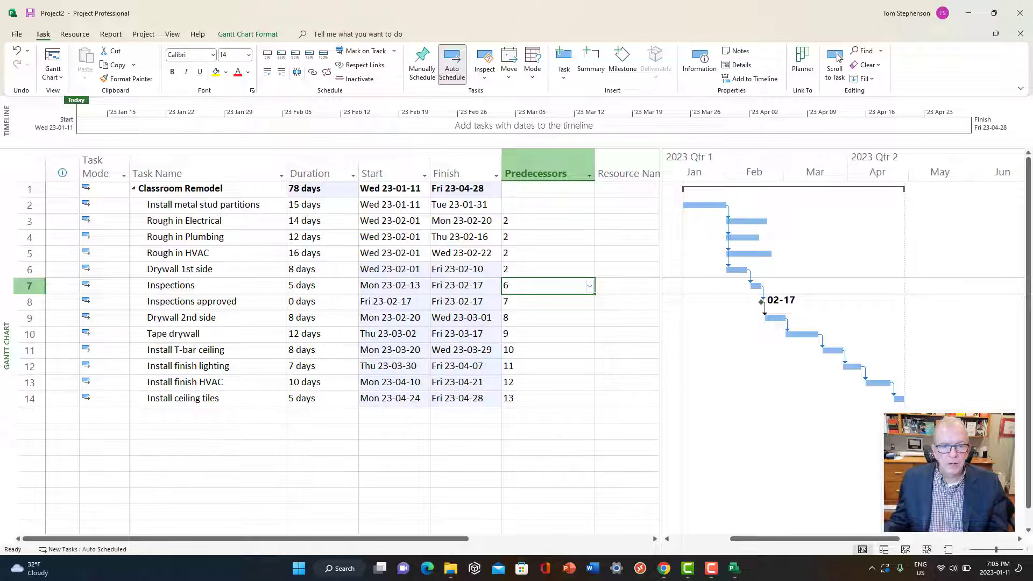
# Replace the predecessor of the Inspections task with tasks 3, 4 and 5
pyautogui.press('F2')
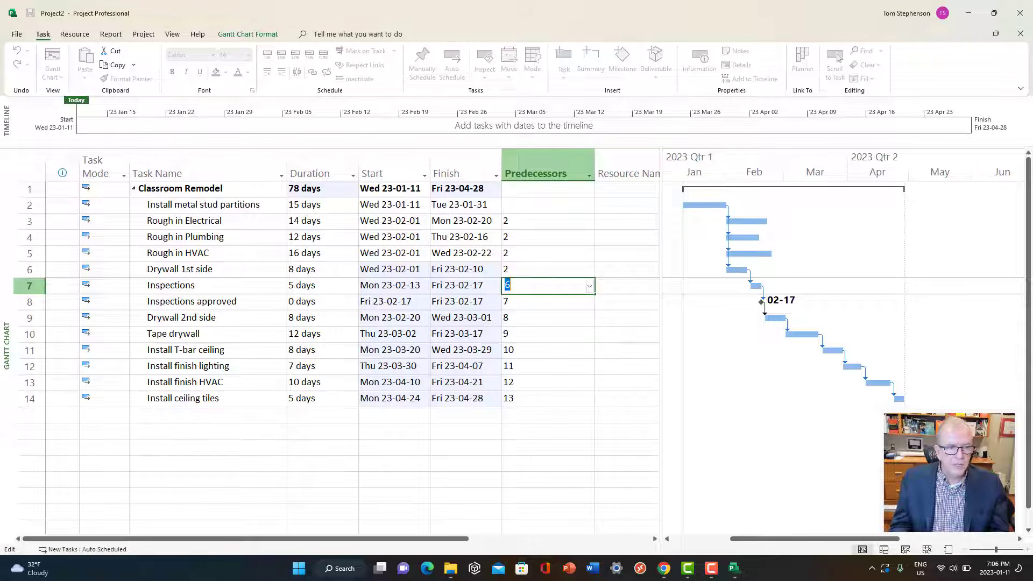
pyautogui.press('Delete')
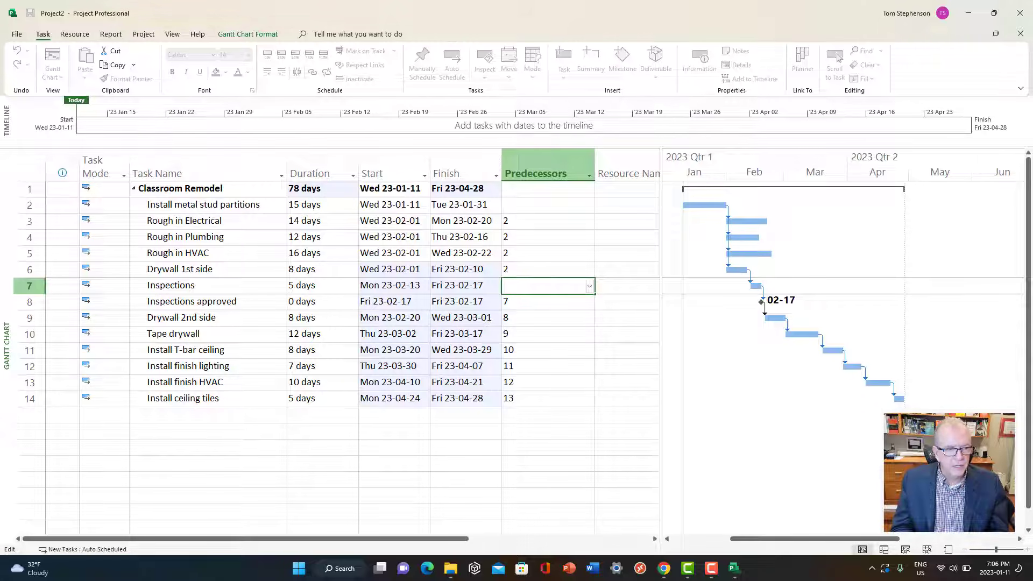
pyautogui.write('3')
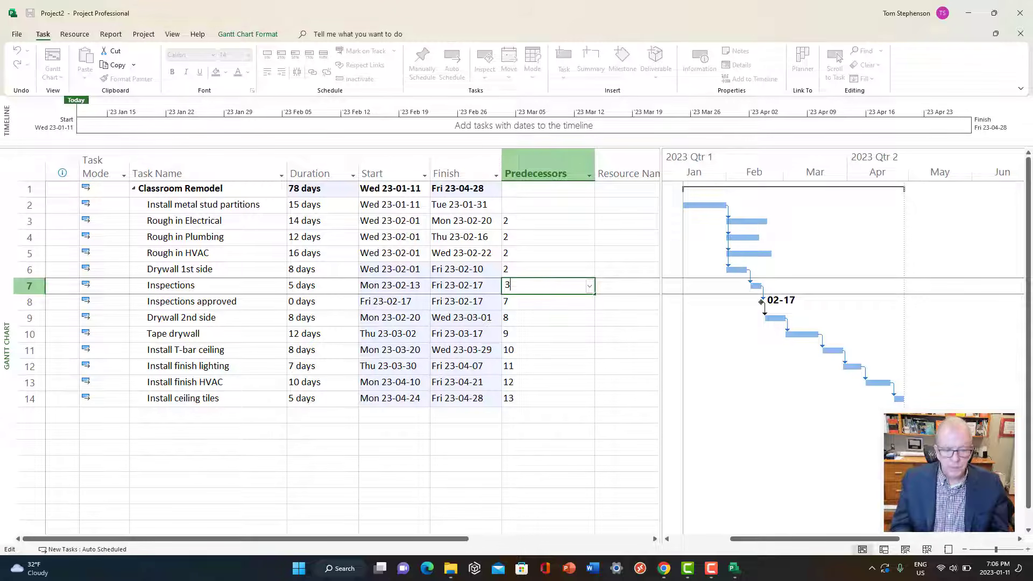
pyautogui.write(',4')
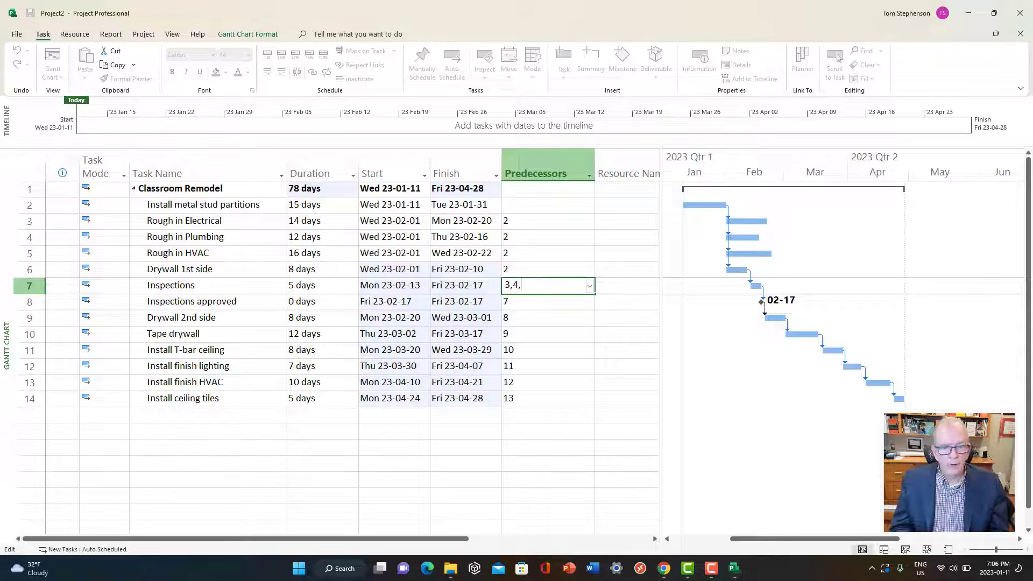
pyautogui.write(',5')
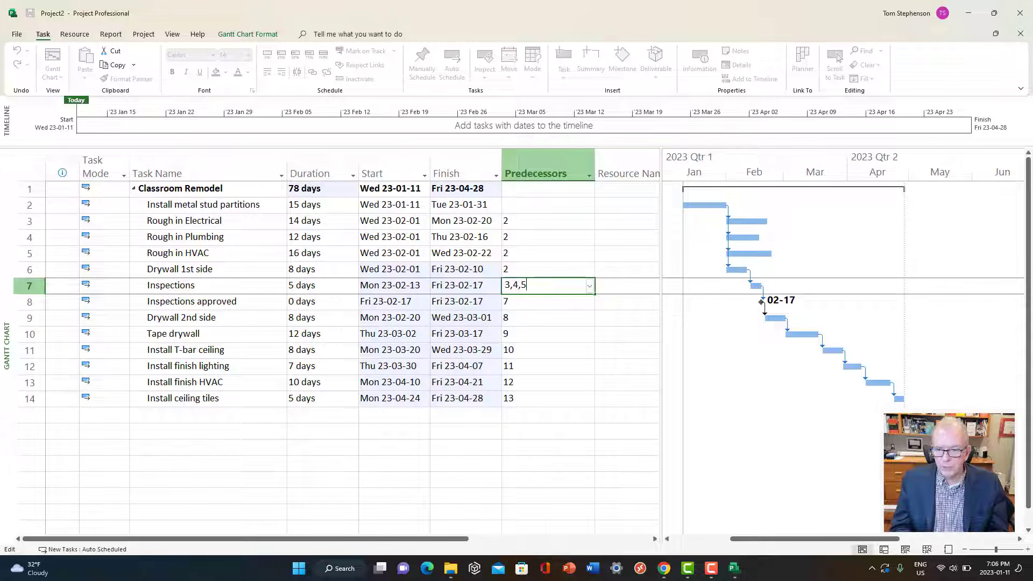
pyautogui.press('Return')
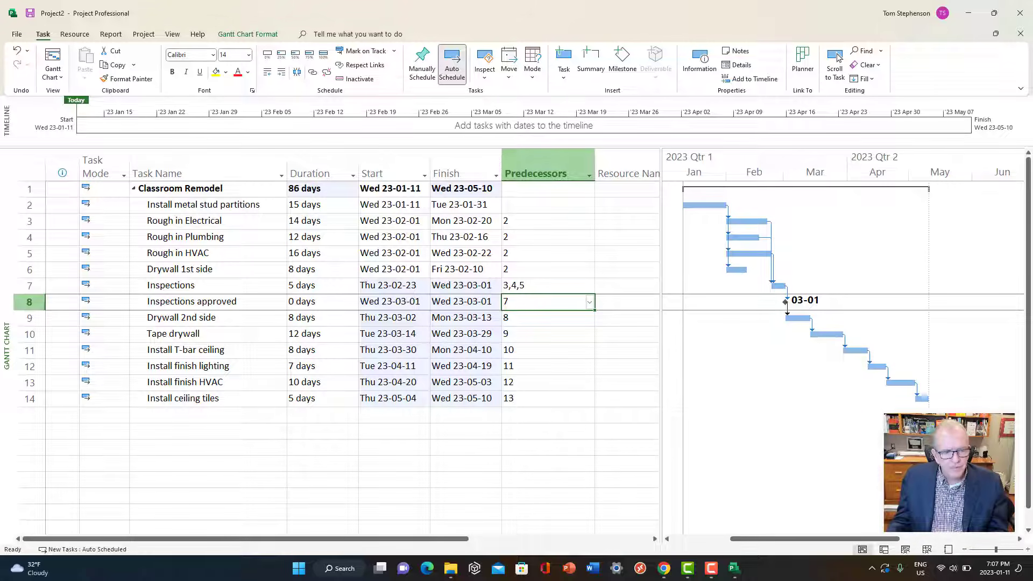
# Set task 11 as the predecessor of Install finish HVAC so it runs in parallel with Install finish lighting
pyautogui.press('Left')
pyautogui.press('Left')
pyautogui.press('Left')
pyautogui.press('Down')
pyautogui.press('Down')
pyautogui.press('Down')
pyautogui.press('Down')
pyautogui.press('Down')
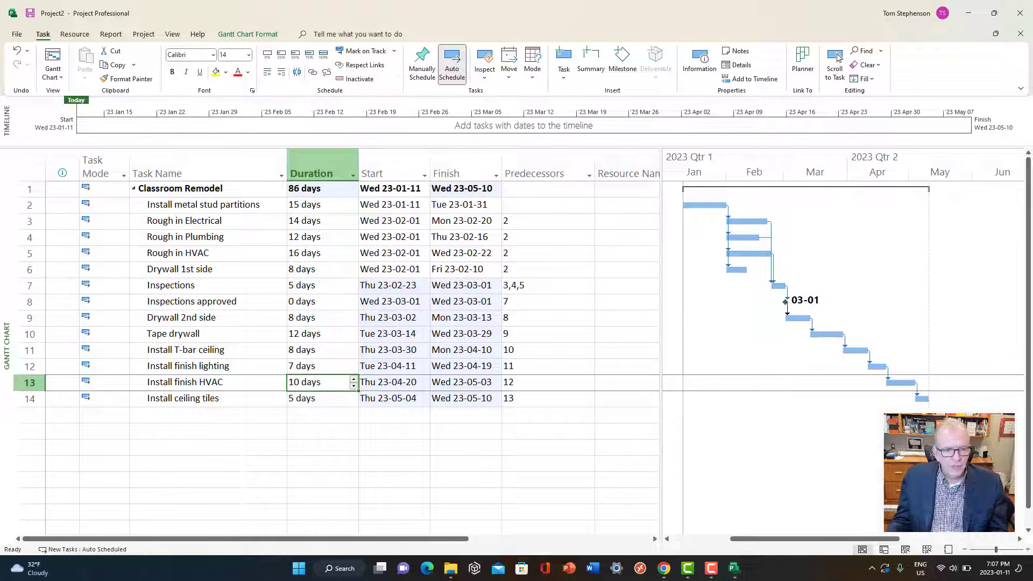
pyautogui.press('Right')
pyautogui.press('Right')
pyautogui.press('Right')
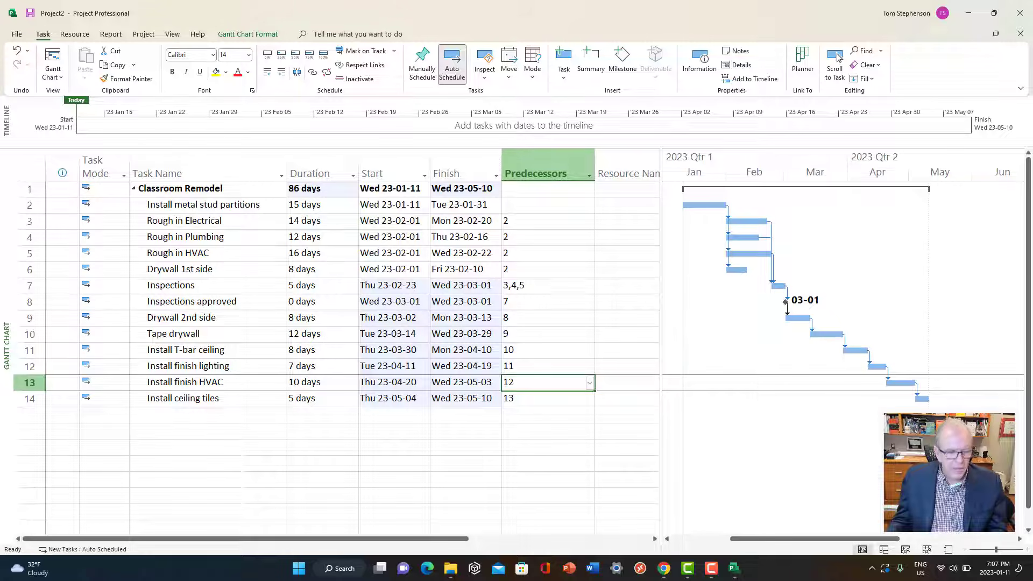
pyautogui.write('11')
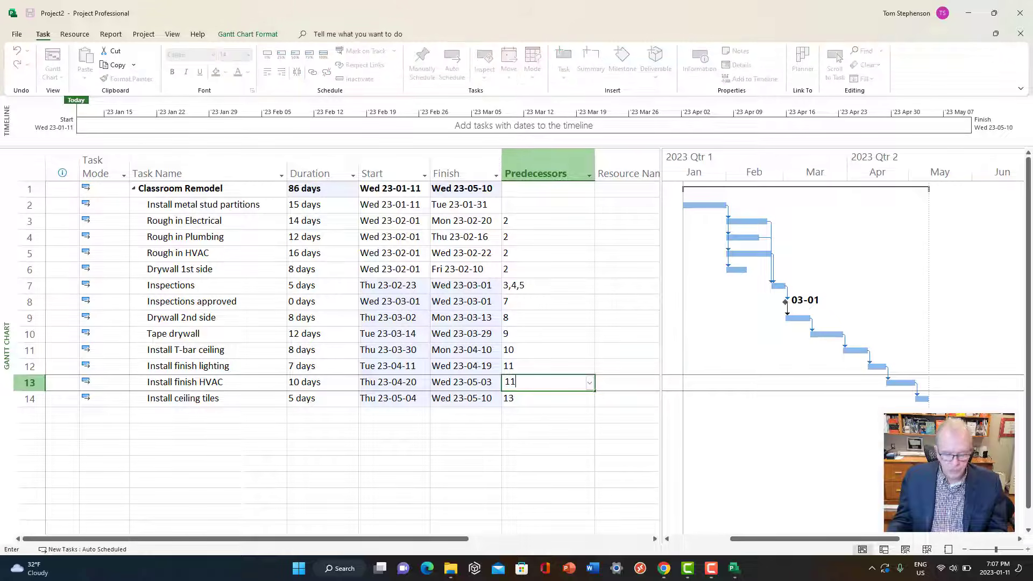
pyautogui.press('Return')
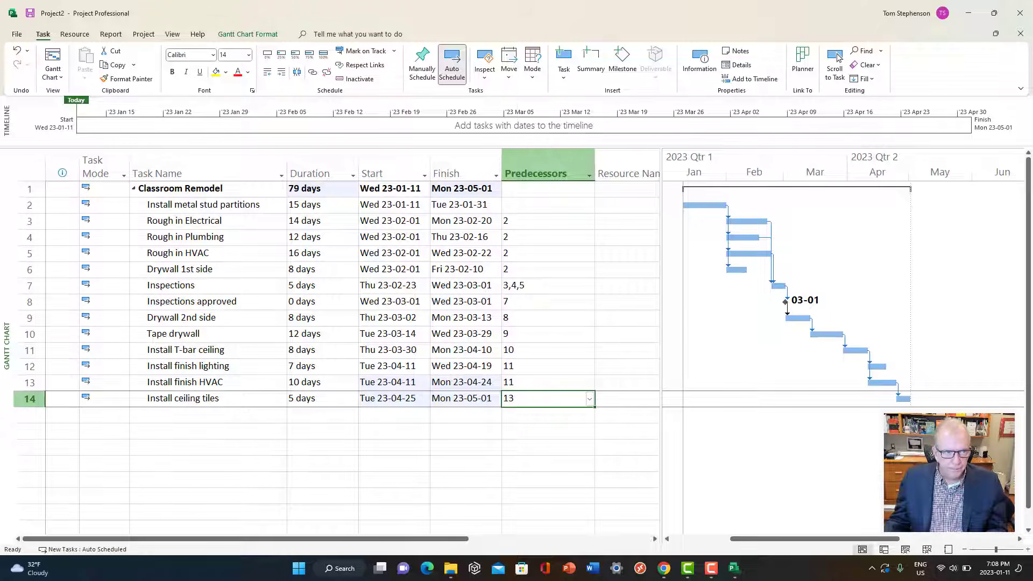
# Turn on the Critical Tasks bar style to highlight the critical path in the Gantt chart
pyautogui.hotkey('alt', 'w')
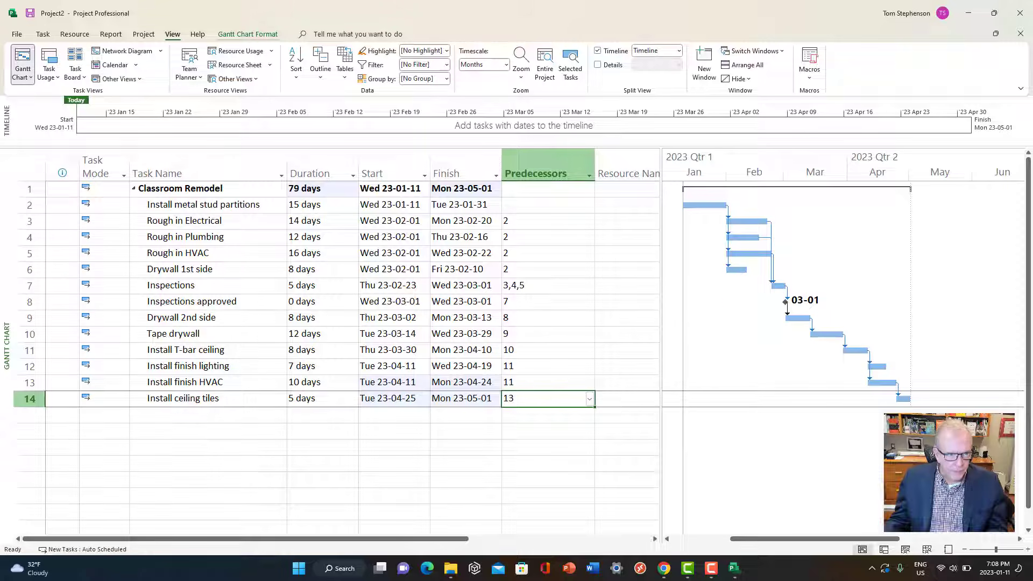
pyautogui.hotkey('alt', 'o')
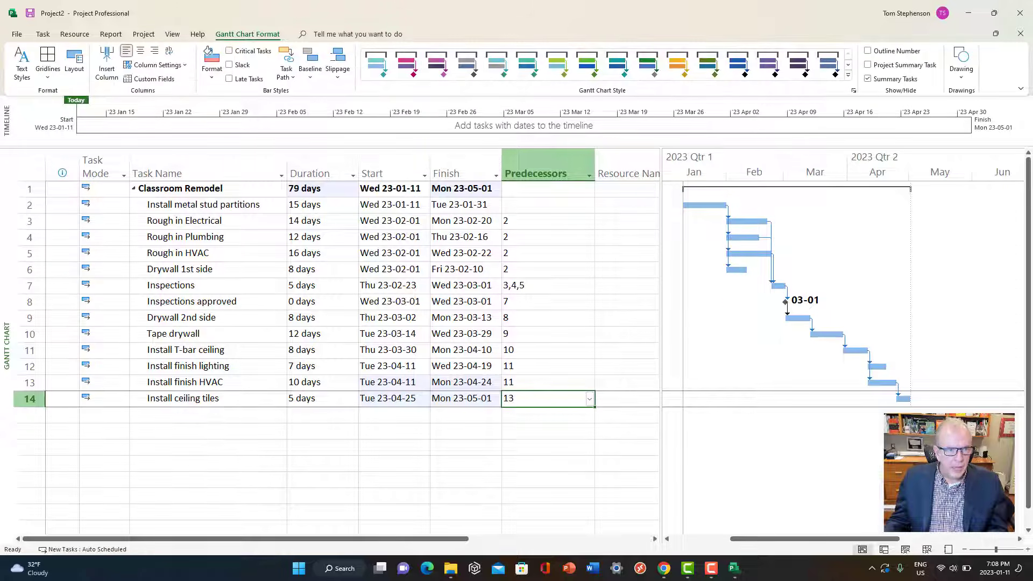
pyautogui.click(229, 51)
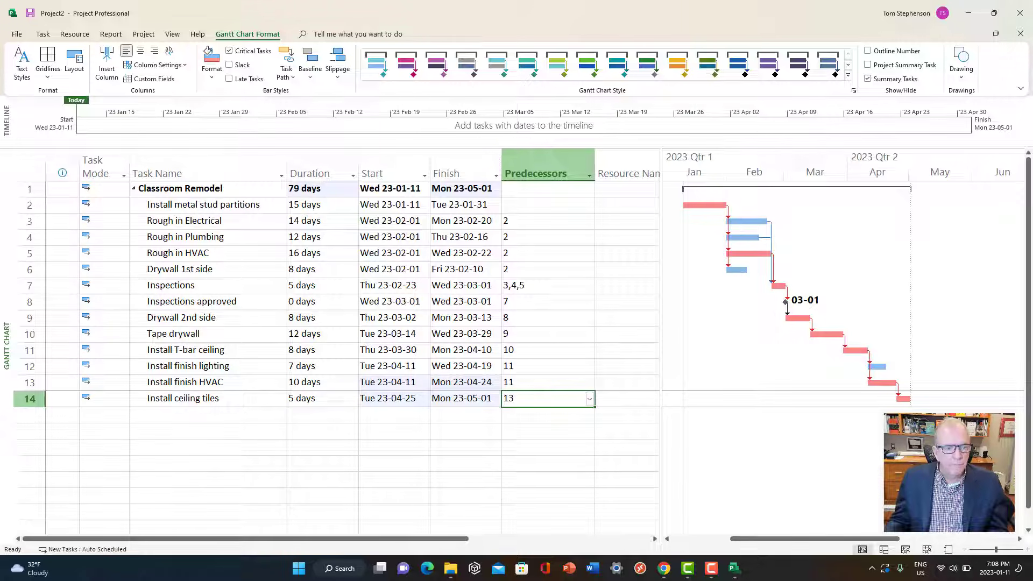
# Try a 16-day duration for Install metal stud partitions and set it back to 15 days, repeating the test twice
pyautogui.click(319, 205)
pyautogui.click(354, 202)
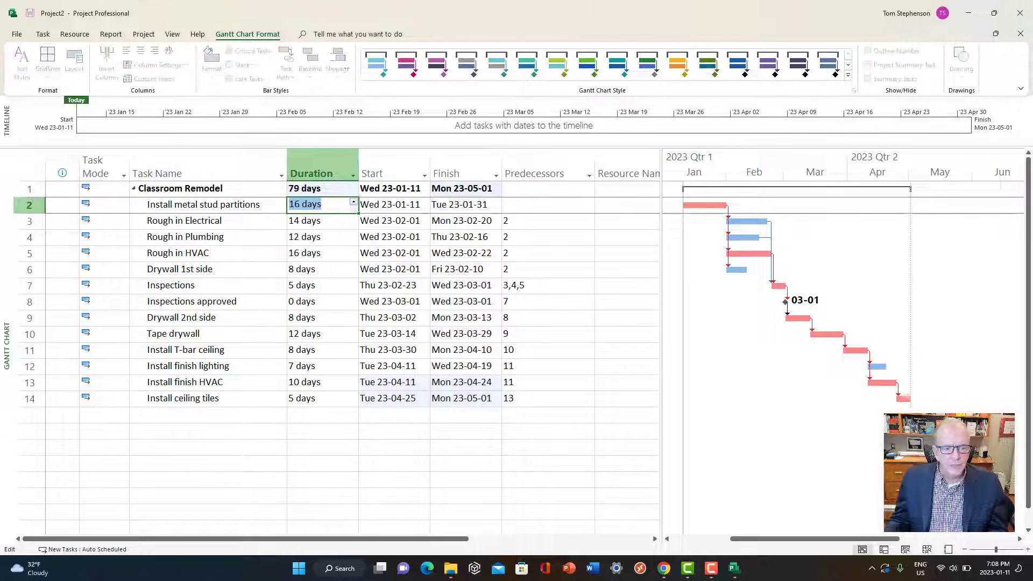
pyautogui.click(208, 253)
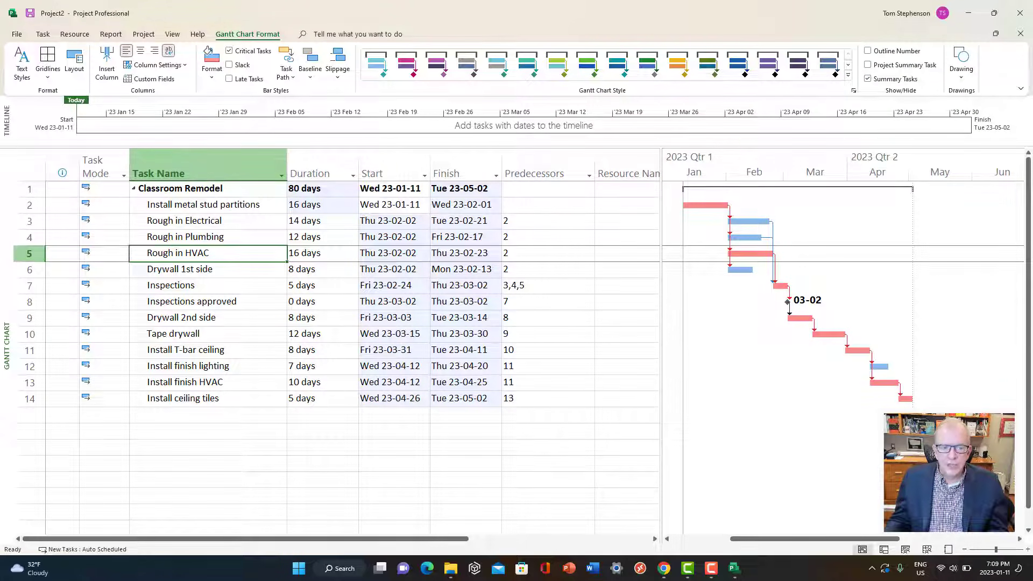
pyautogui.click(322, 205)
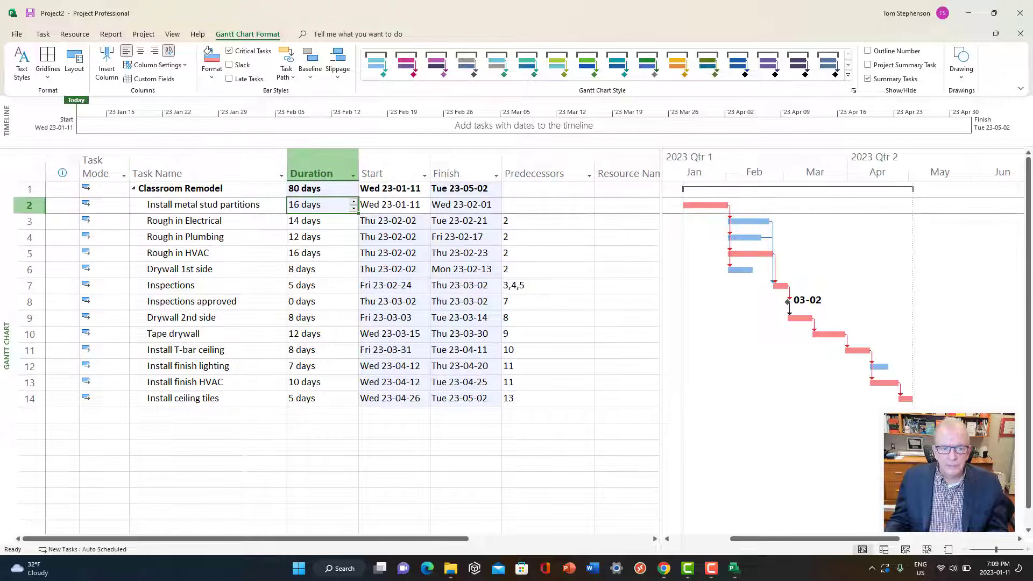
pyautogui.click(353, 208)
pyautogui.press('Return')
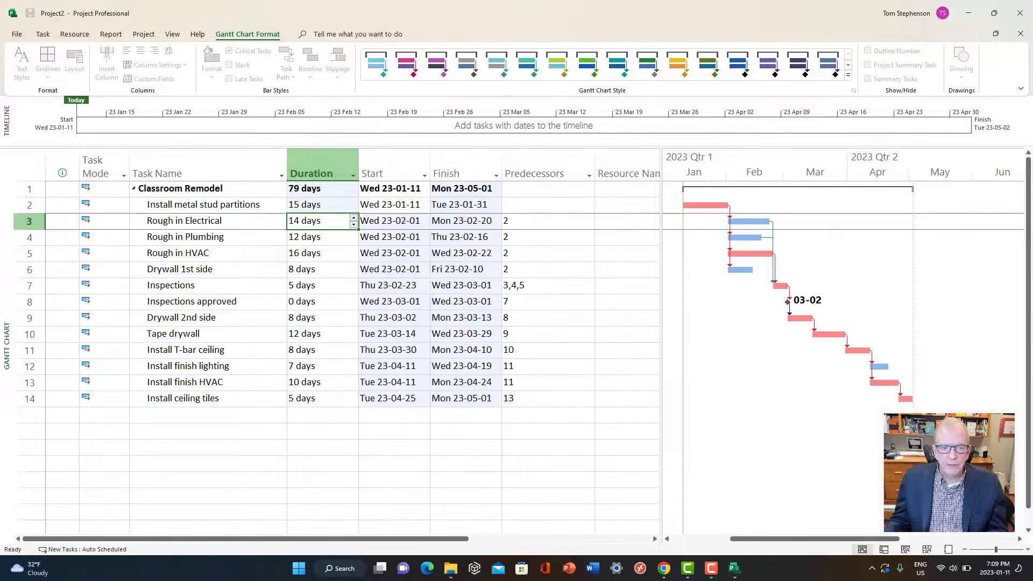
pyautogui.press('Up')
pyautogui.click(354, 202)
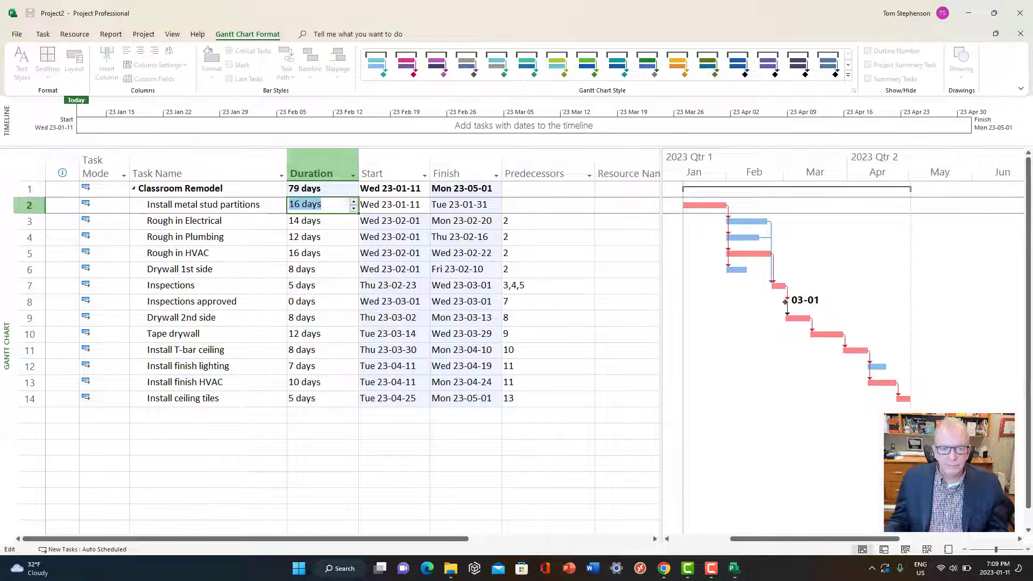
pyautogui.press('Return')
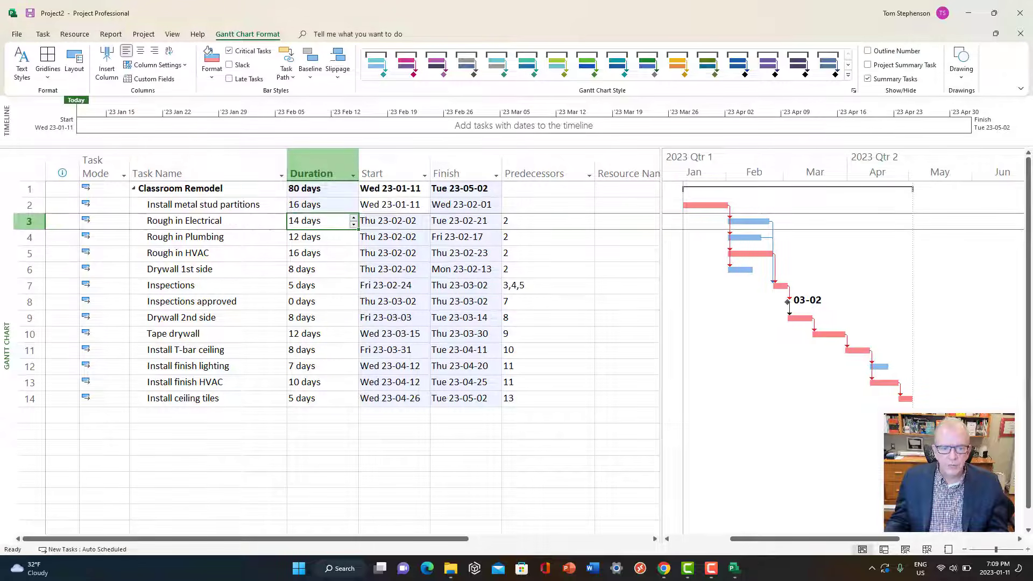
pyautogui.press('Up')
pyautogui.click(354, 209)
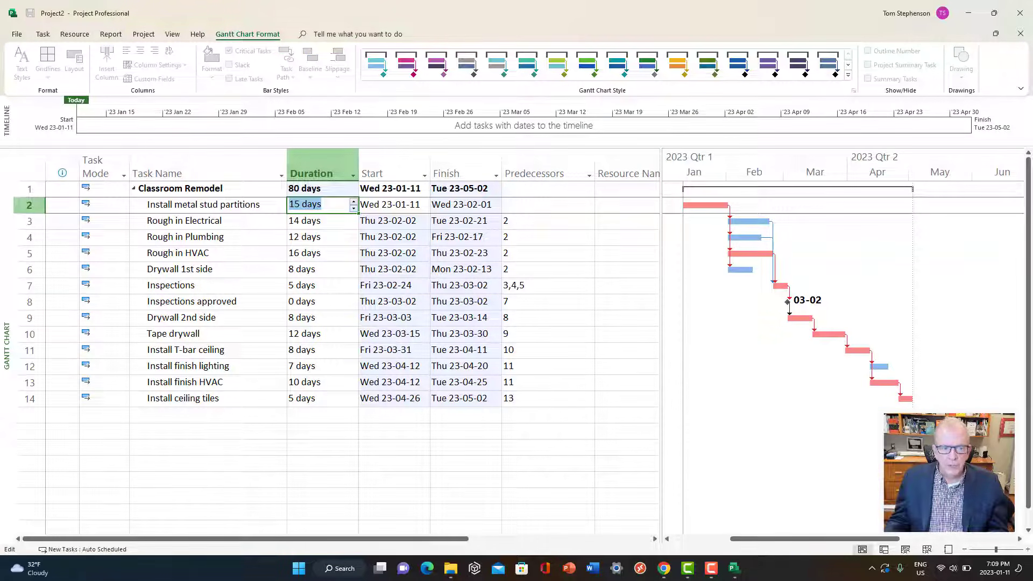
pyautogui.click(208, 221)
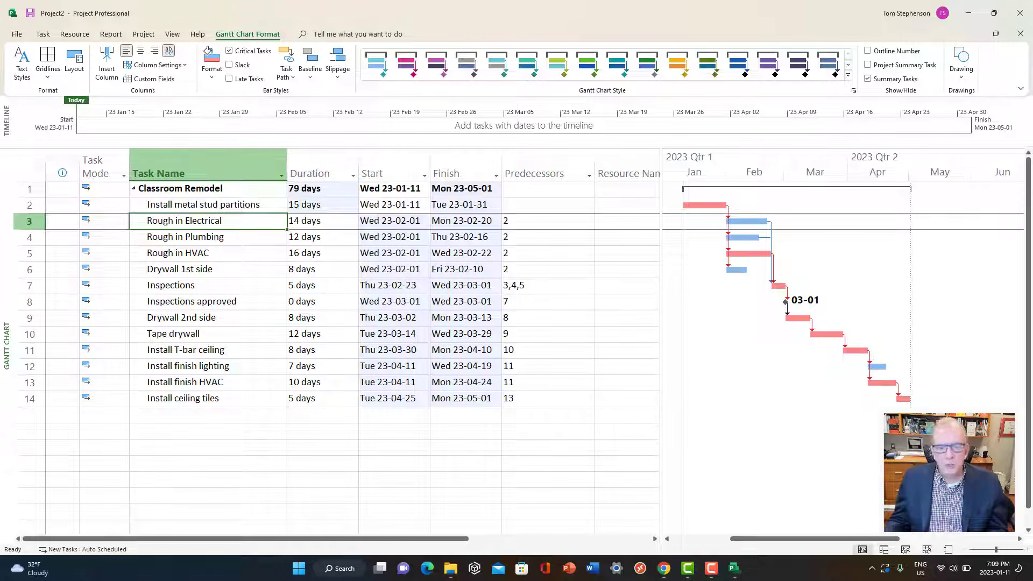
# Set the duration of Rough in Plumbing to 14 days
pyautogui.click(208, 238)
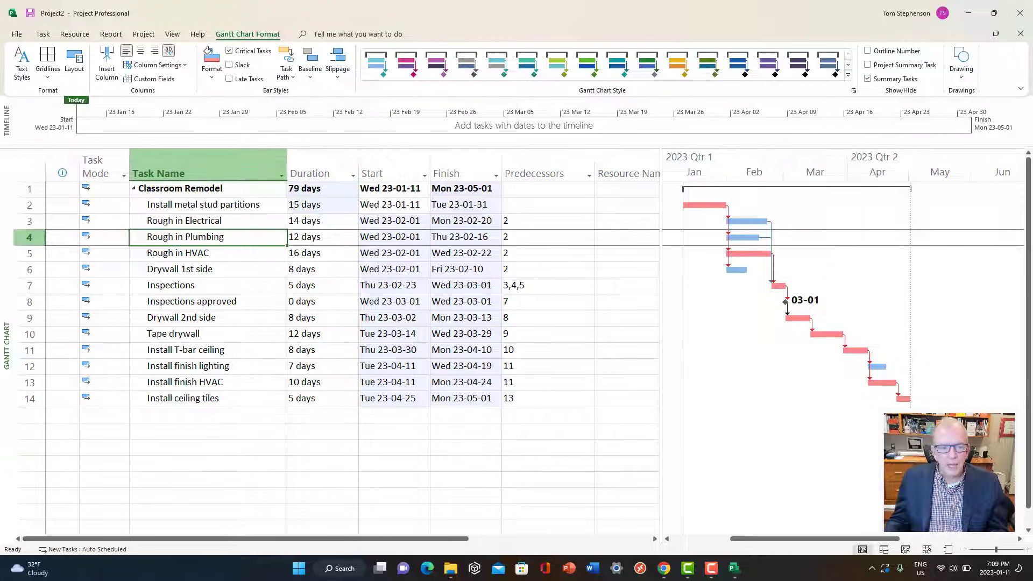
pyautogui.click(318, 237)
pyautogui.click(353, 234)
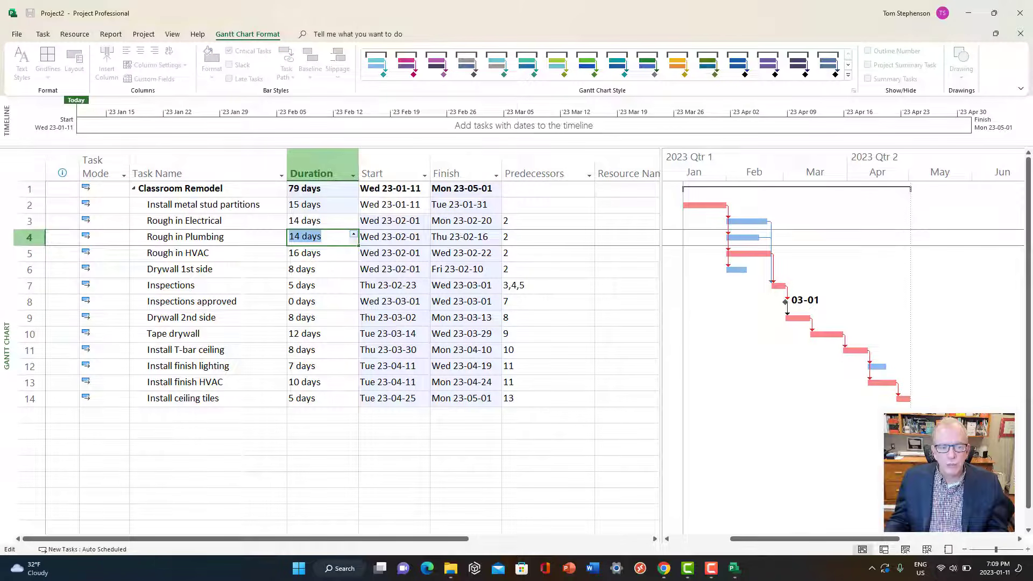
pyautogui.click(208, 254)
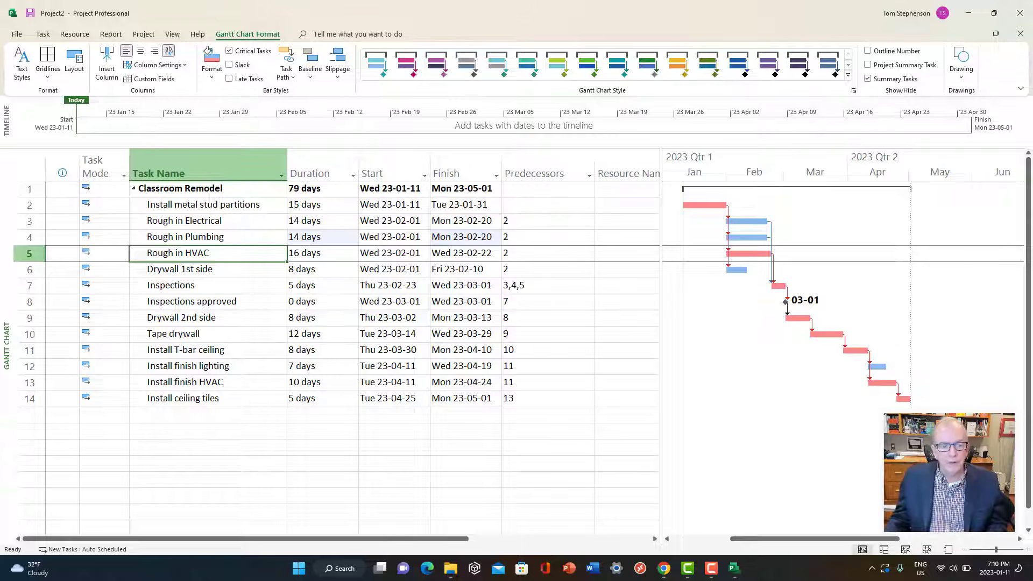
# Try a 30-day duration for Drywall 1st side and undo the change
pyautogui.click(322, 269)
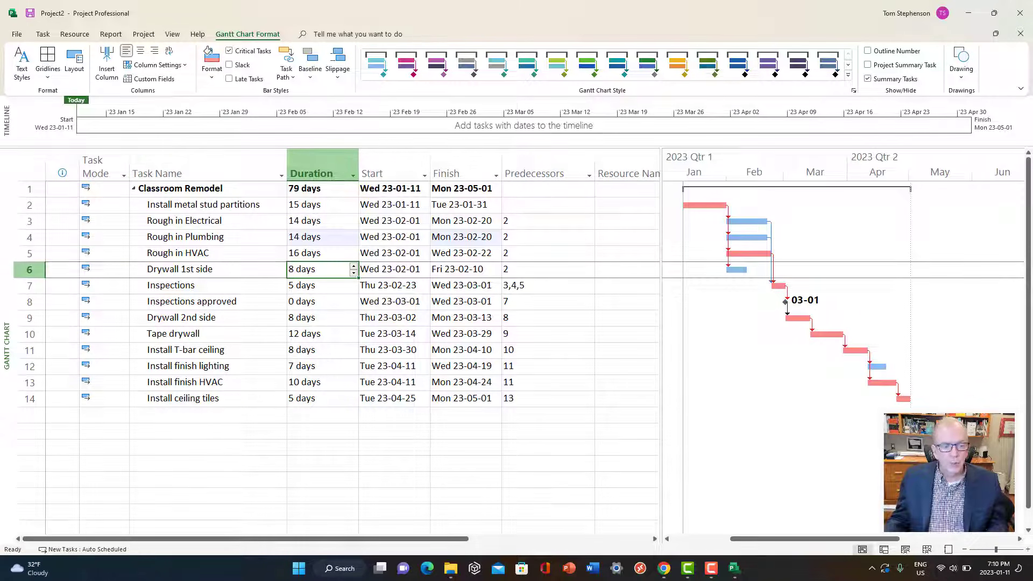
pyautogui.write('30')
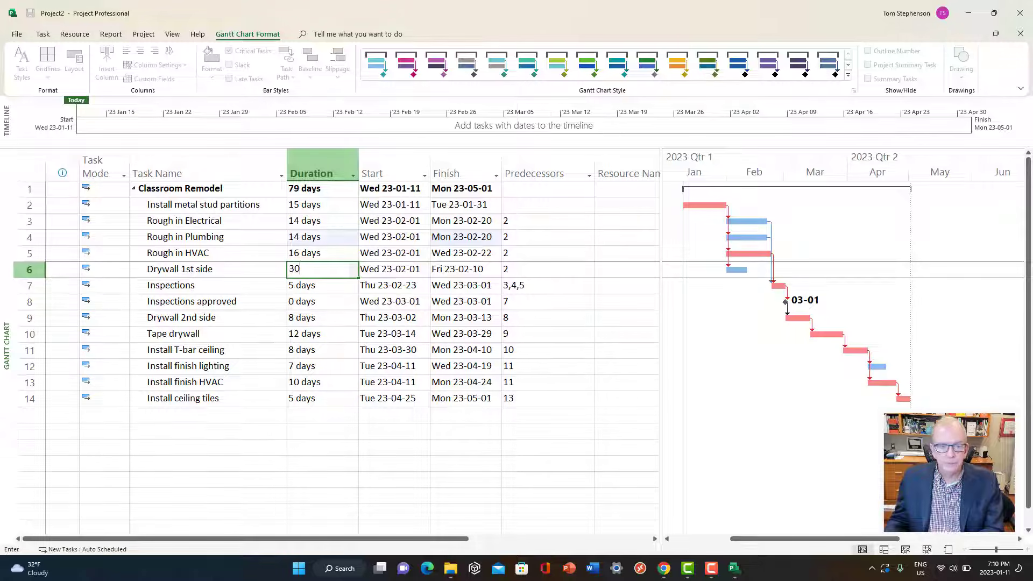
pyautogui.press('Return')
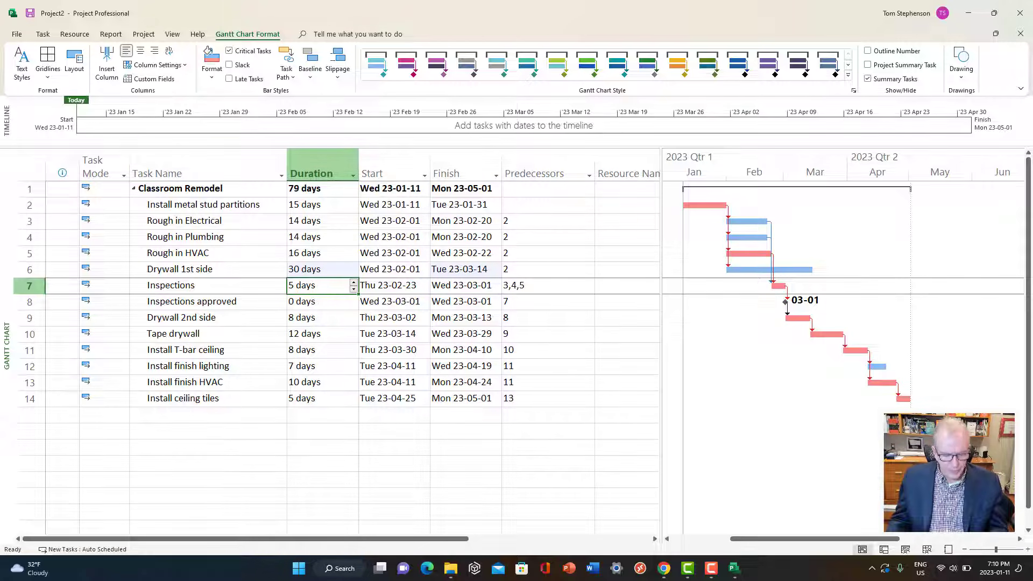
pyautogui.hotkey('ctrl', 'z')
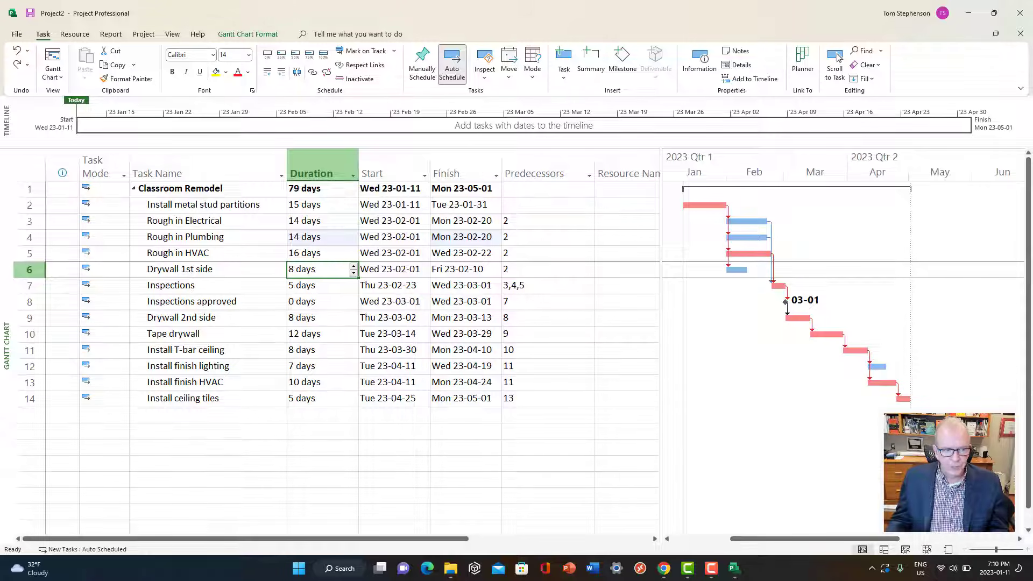
# Add task 6 as a second predecessor of Drywall 2nd side, making its predecessors 8,6
pyautogui.click(208, 318)
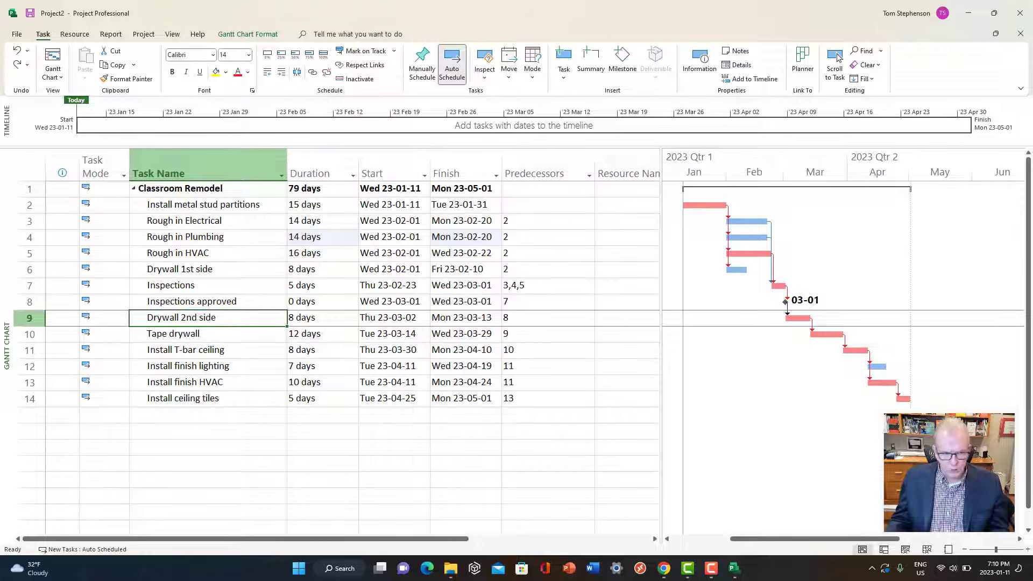
pyautogui.press('Up')
pyautogui.press('Up')
pyautogui.press('Up')
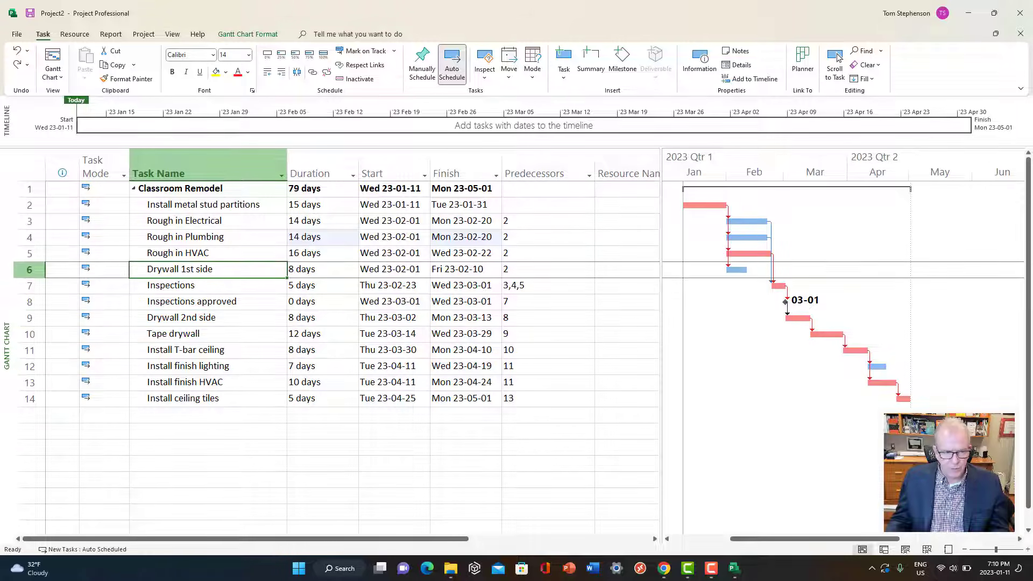
pyautogui.press('Down')
pyautogui.press('Down')
pyautogui.press('Down')
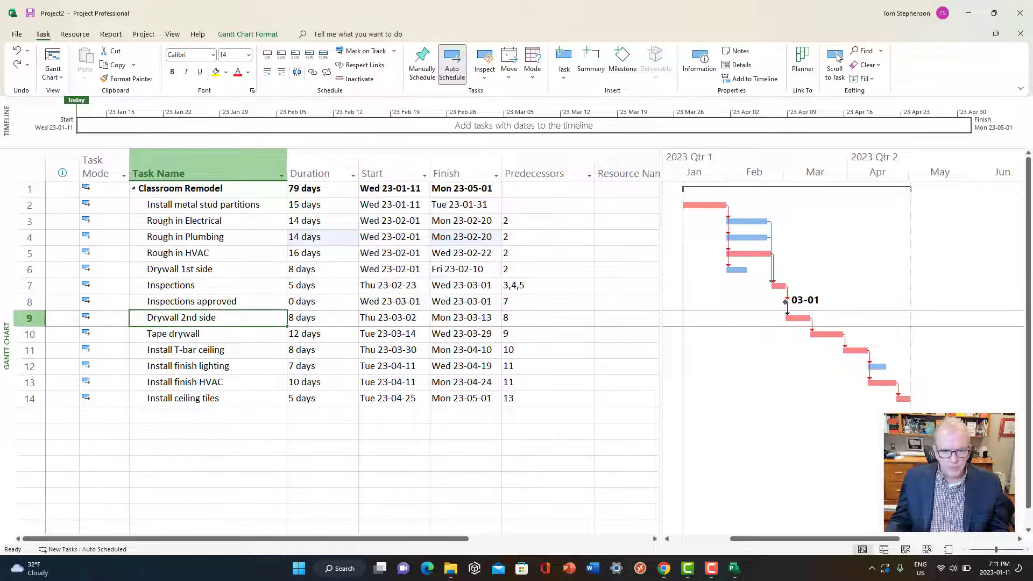
pyautogui.press('Right')
pyautogui.press('Right')
pyautogui.press('Right')
pyautogui.press('Right')
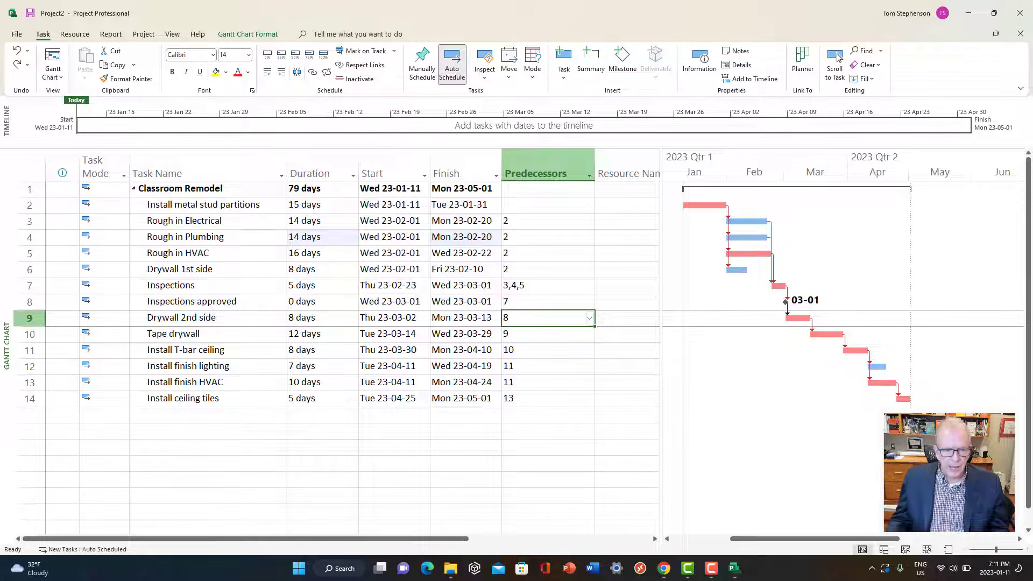
pyautogui.press('F2')
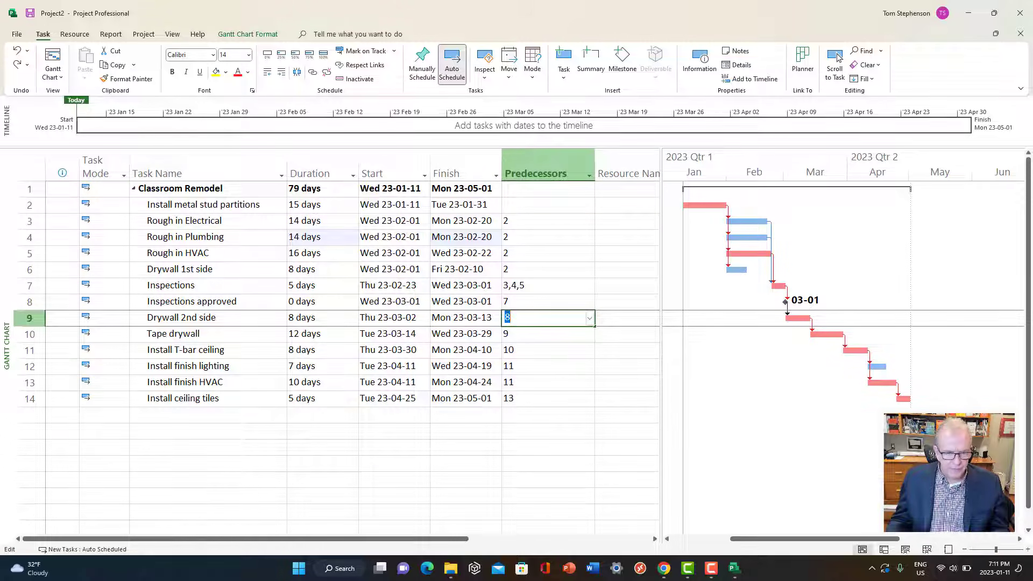
pyautogui.press('Right')
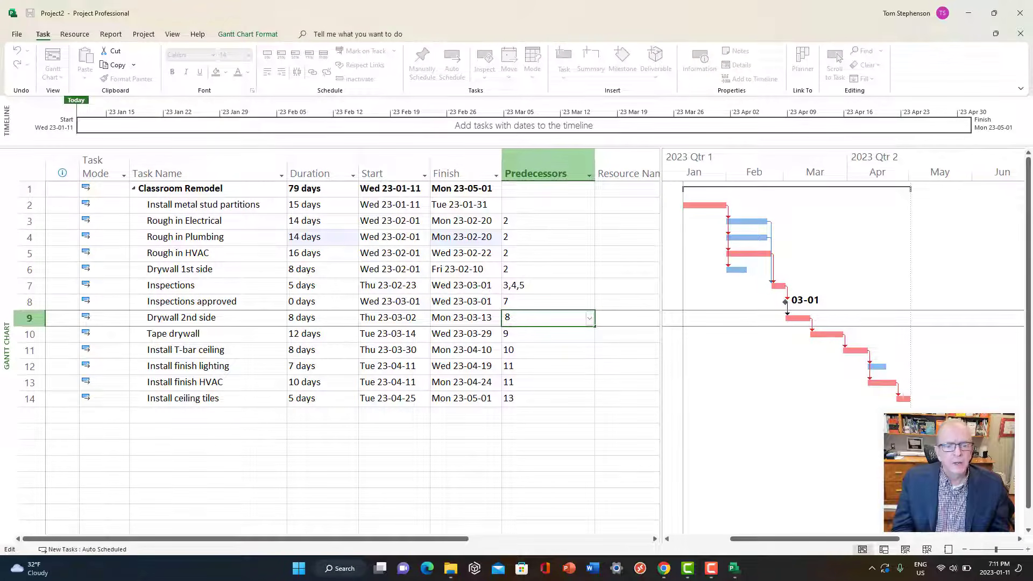
pyautogui.write(',6')
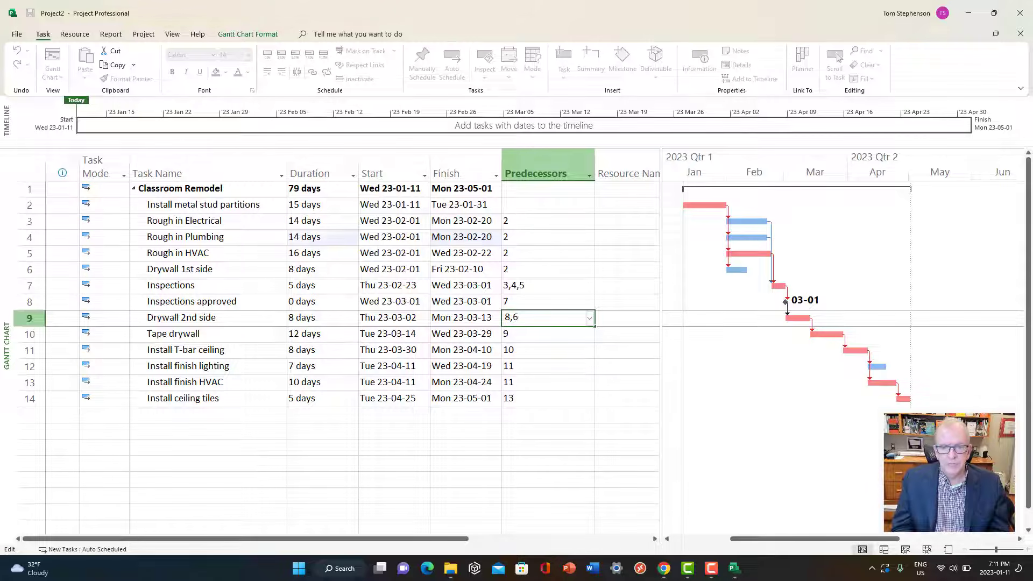
pyautogui.press('Return')
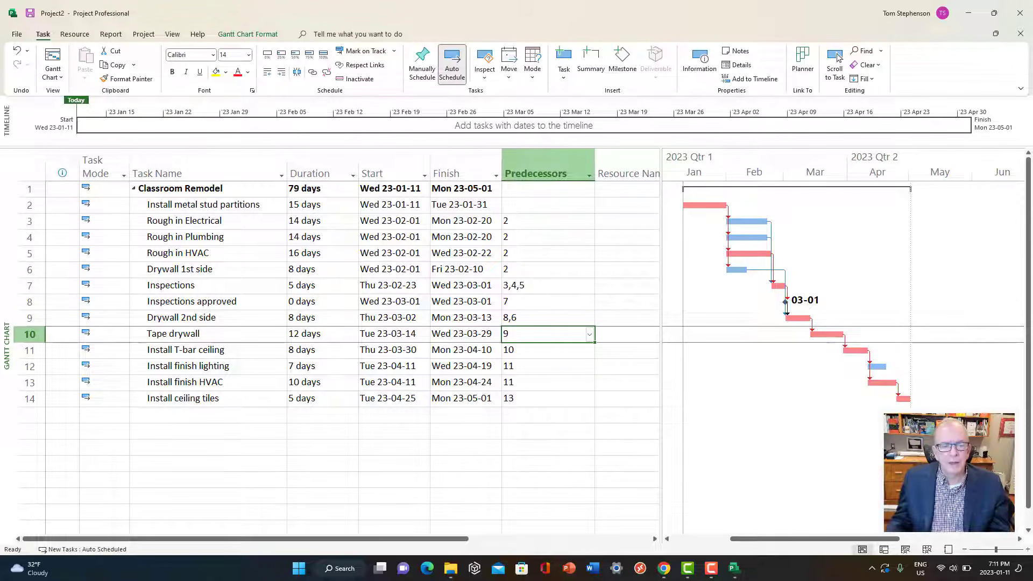
# Try a 30-day duration for Drywall 1st side with the new link in place, and set it back to 8 days
pyautogui.press('Up')
pyautogui.press('Up')
pyautogui.press('Up')
pyautogui.press('Up')
pyautogui.press('Left')
pyautogui.press('Left')
pyautogui.press('Left')
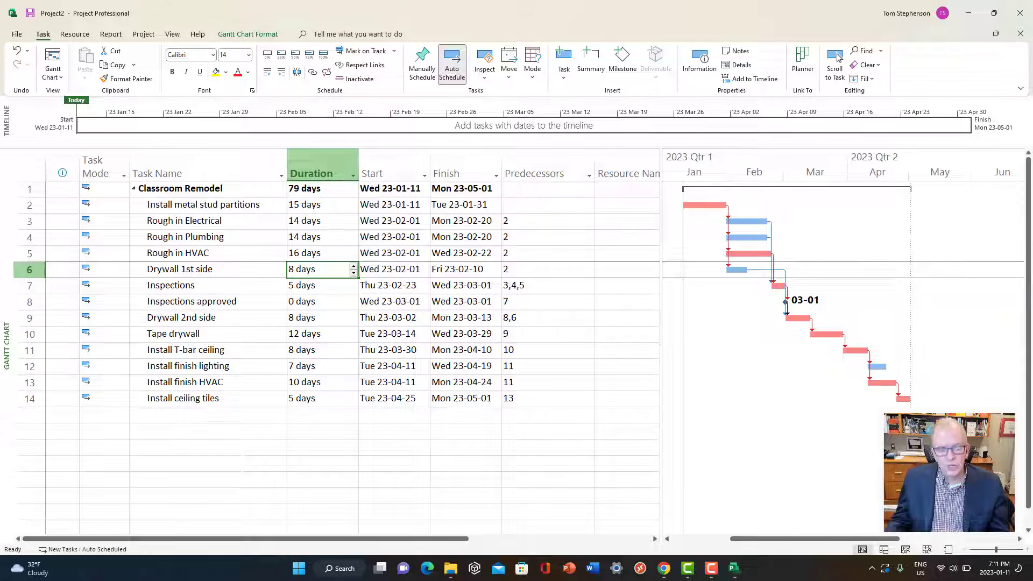
pyautogui.write('30')
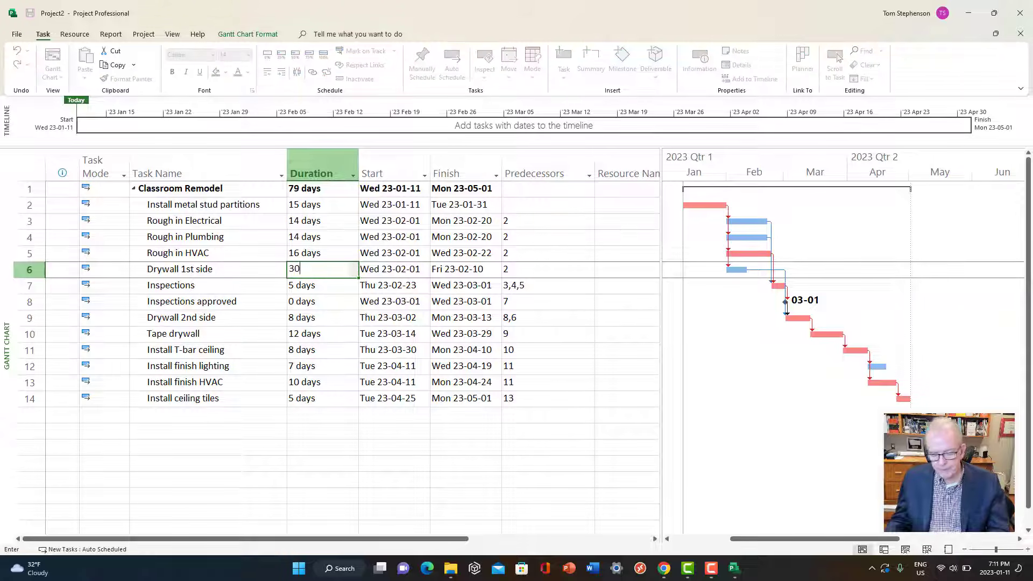
pyautogui.press('Return')
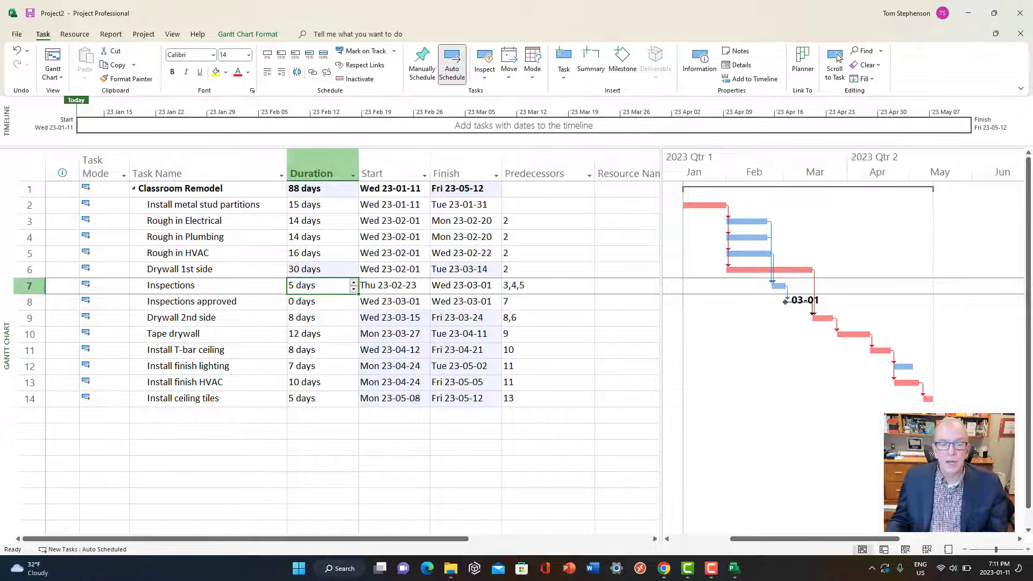
pyautogui.press('Up')
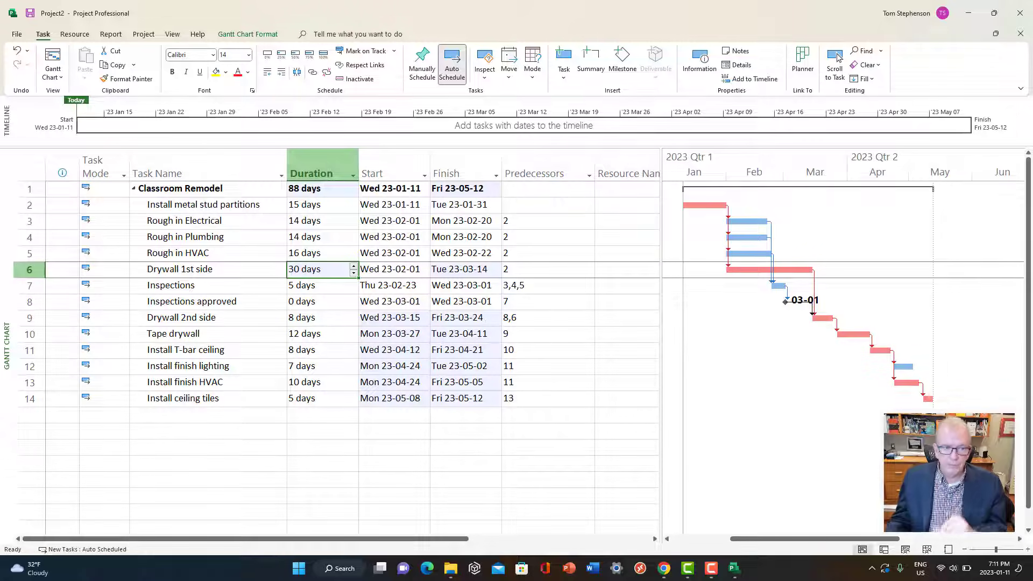
pyautogui.write('8')
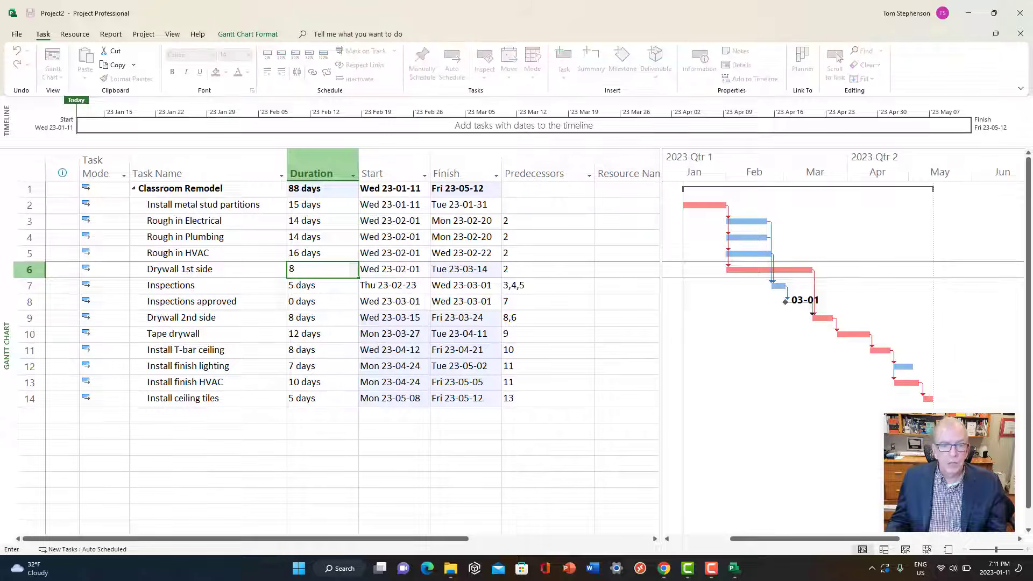
pyautogui.press('Return')
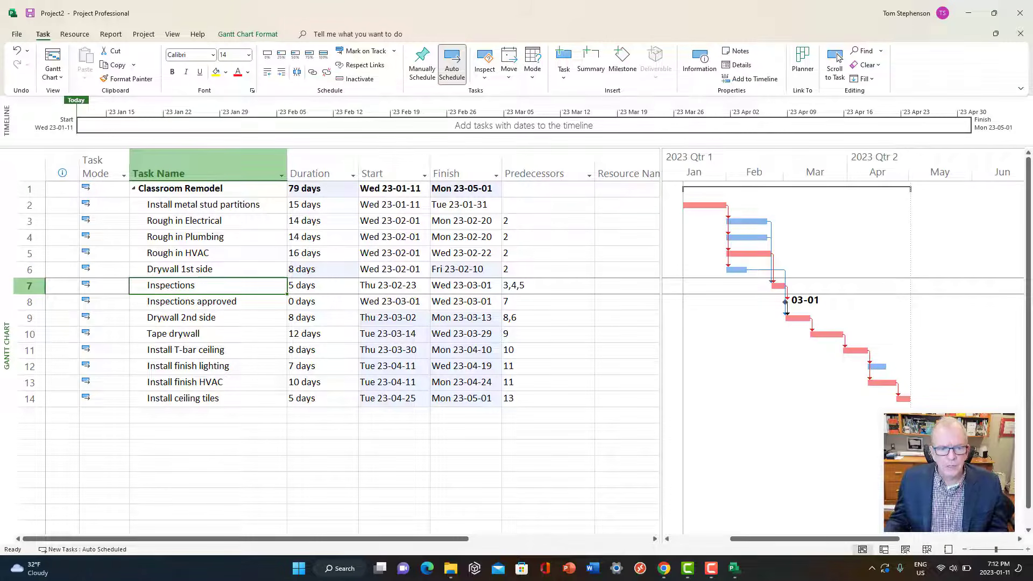
# Set the predecessors of Install ceiling tiles to 13,12 so it also depends on Install finish lighting
pyautogui.hotkey('ctrl', 'Down')
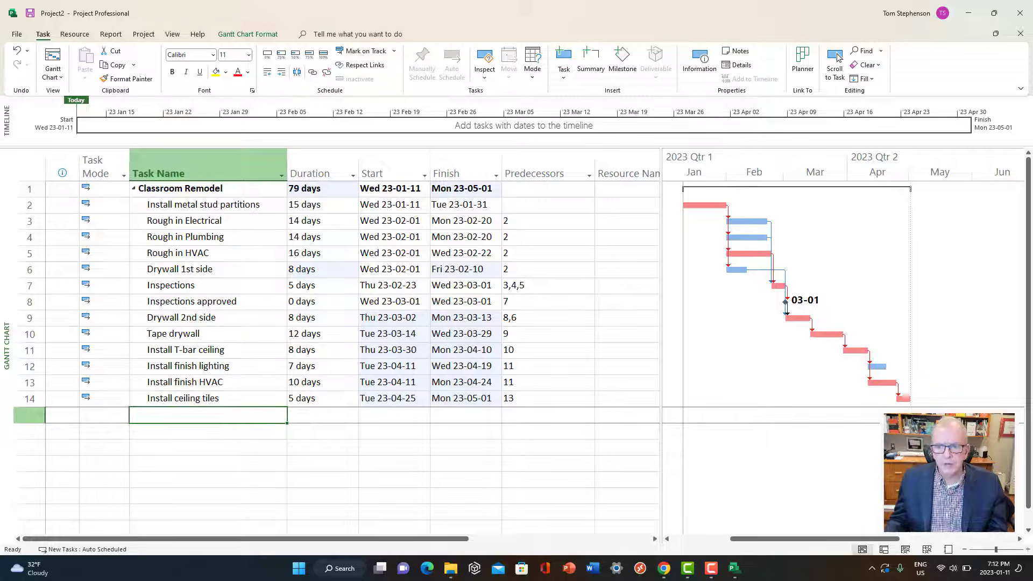
pyautogui.click(546, 383)
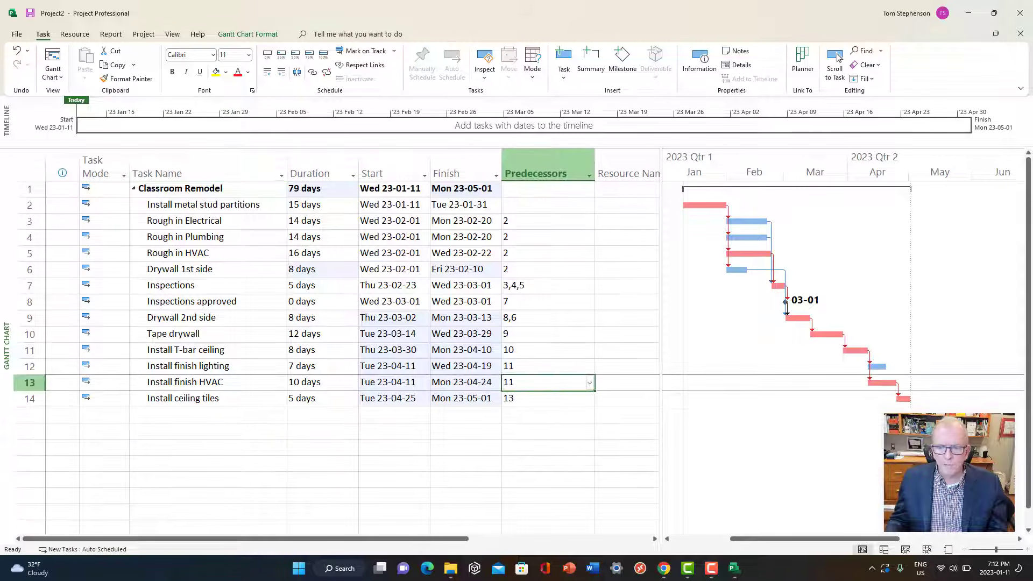
pyautogui.press('Down')
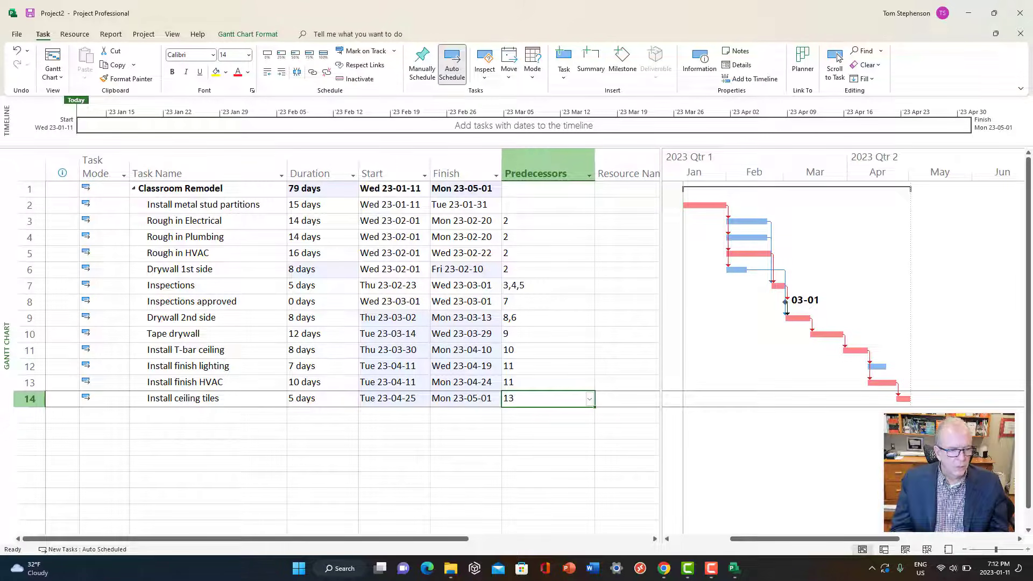
pyautogui.write('13,12')
pyautogui.press('Return')
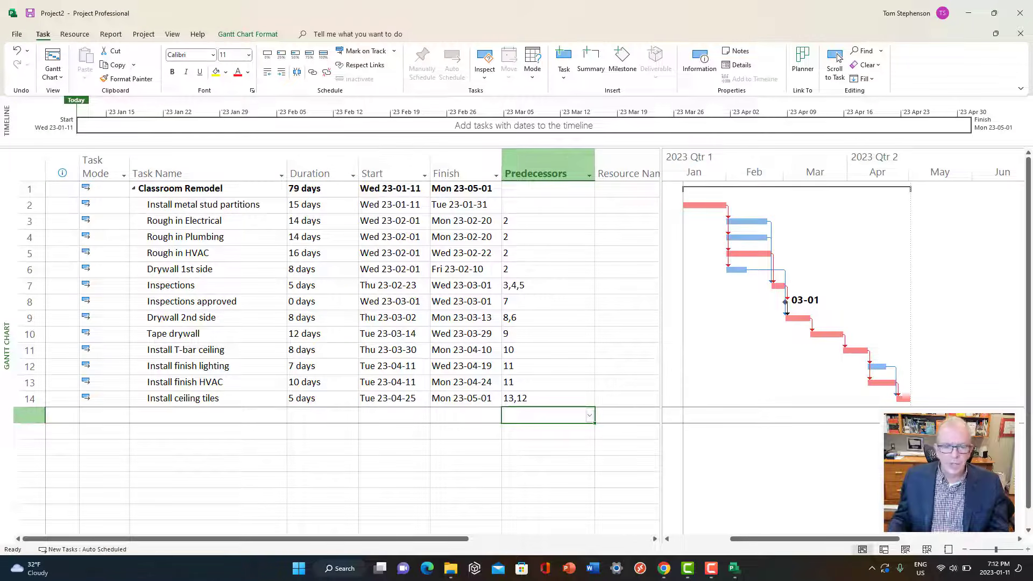
# Set the duration of Install finish lighting to 12 days
pyautogui.press('Up')
pyautogui.press('Up')
pyautogui.press('Left')
pyautogui.press('Left')
pyautogui.press('Left')
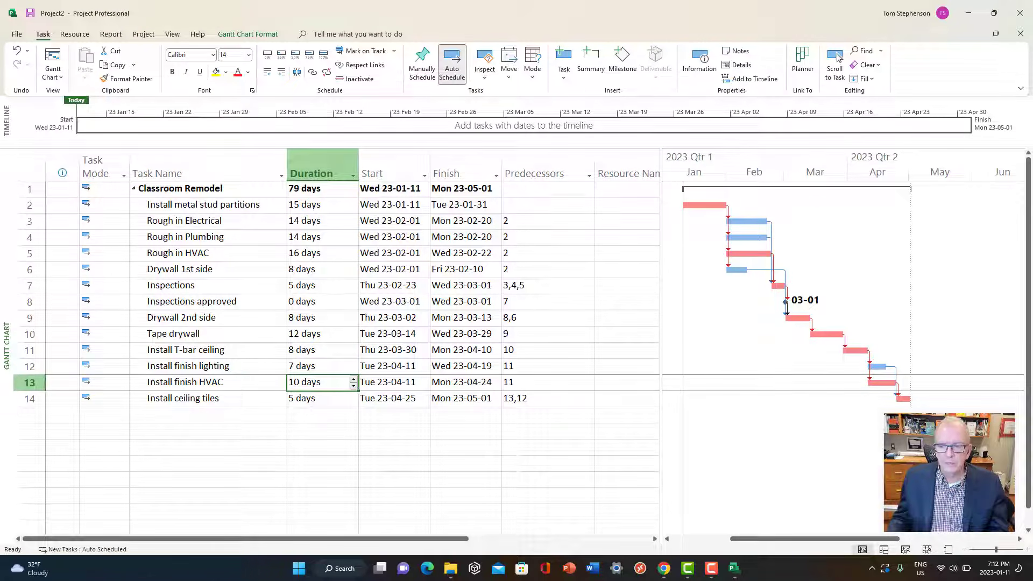
pyautogui.press('Up')
pyautogui.click(354, 363)
pyautogui.click(353, 363)
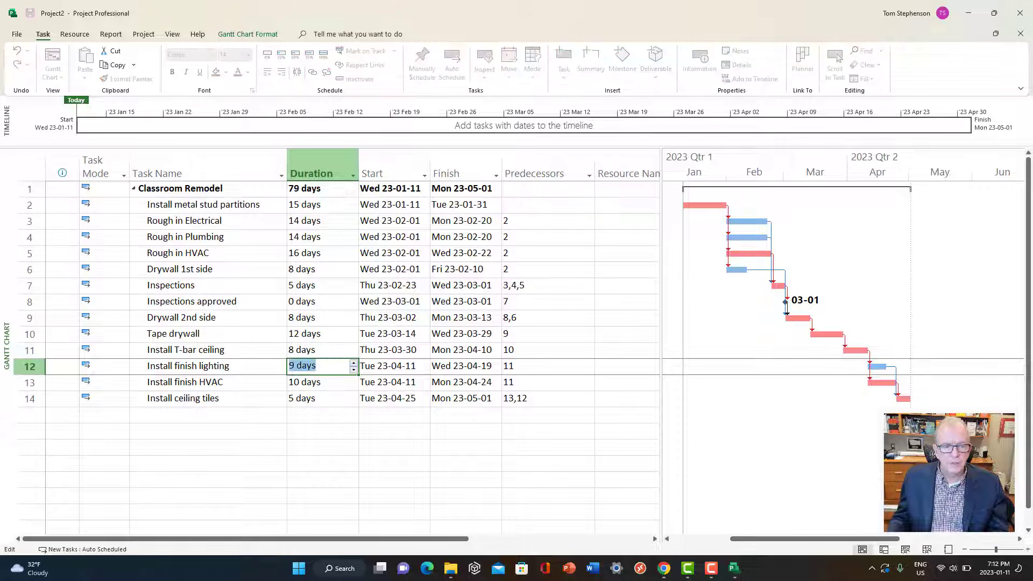
pyautogui.click(354, 363)
pyautogui.click(353, 363)
pyautogui.press('Down')
pyautogui.press('Down')
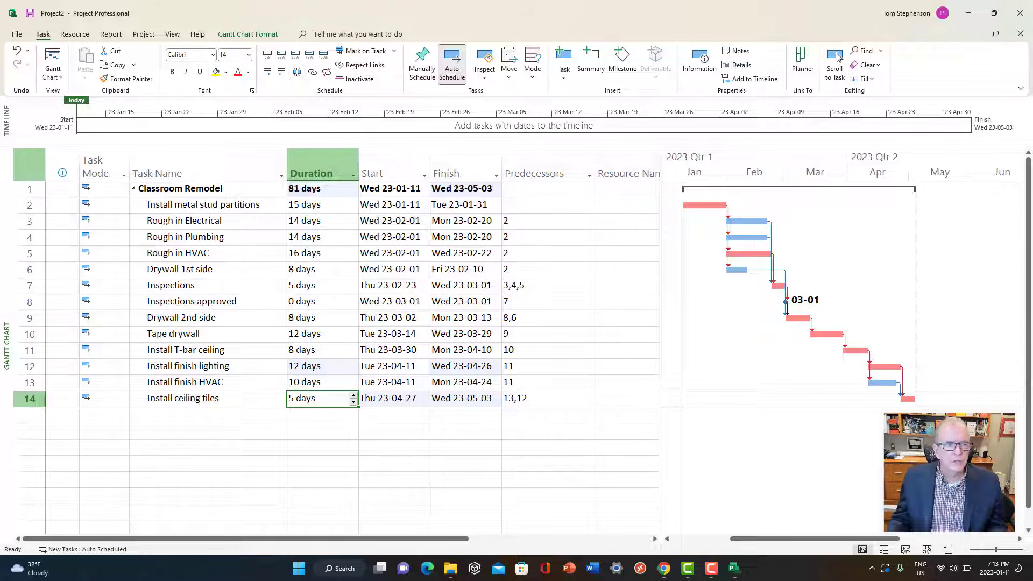
# Switch the task table from Entry to Schedule and select the Total Slack column
pyautogui.rightClick(30, 163)
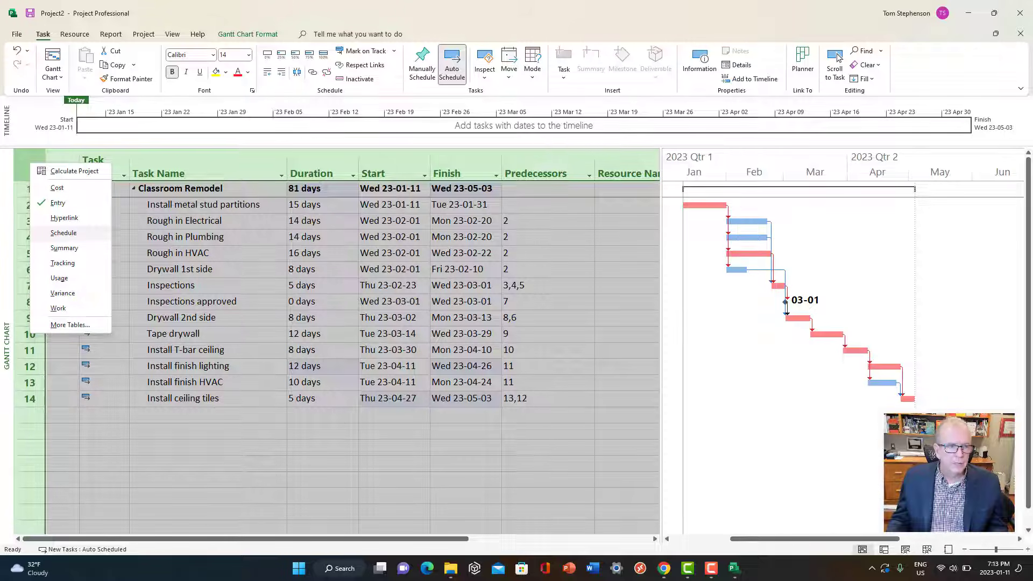
pyautogui.press('Return')
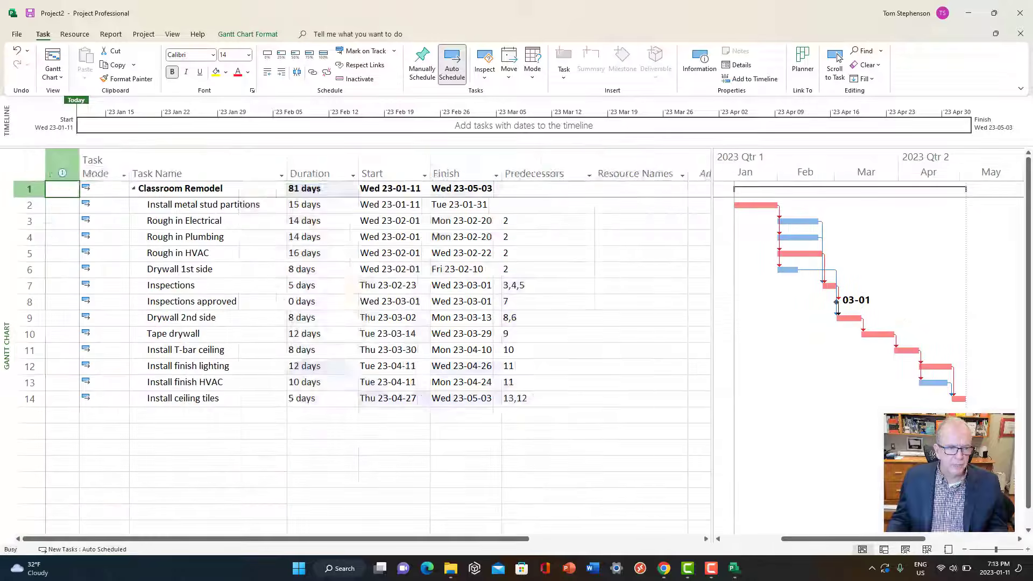
pyautogui.click(571, 167)
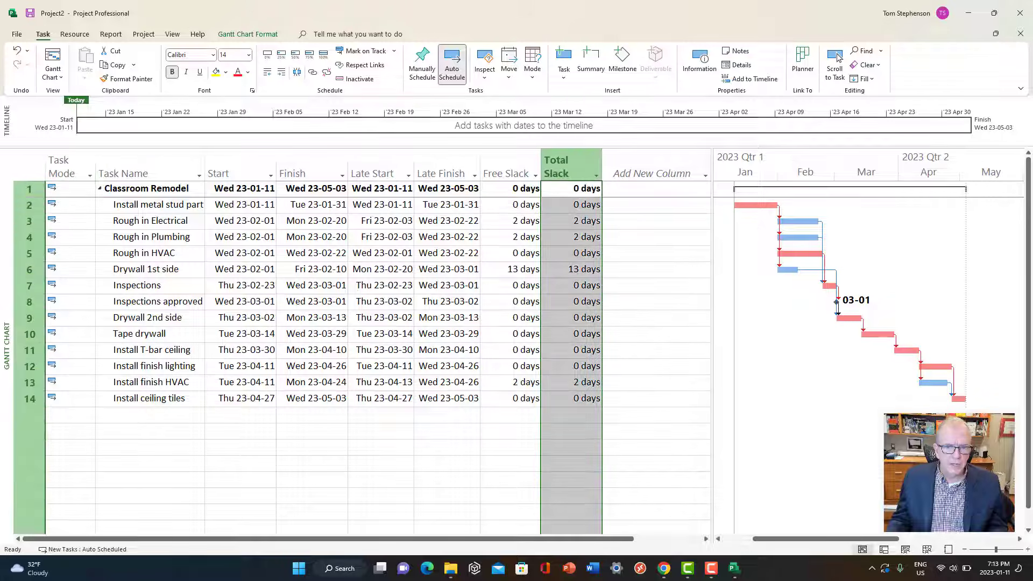
# Examine the total slack of Drywall 1st side, Install finish HVAC and the rough-in tasks
pyautogui.click(570, 270)
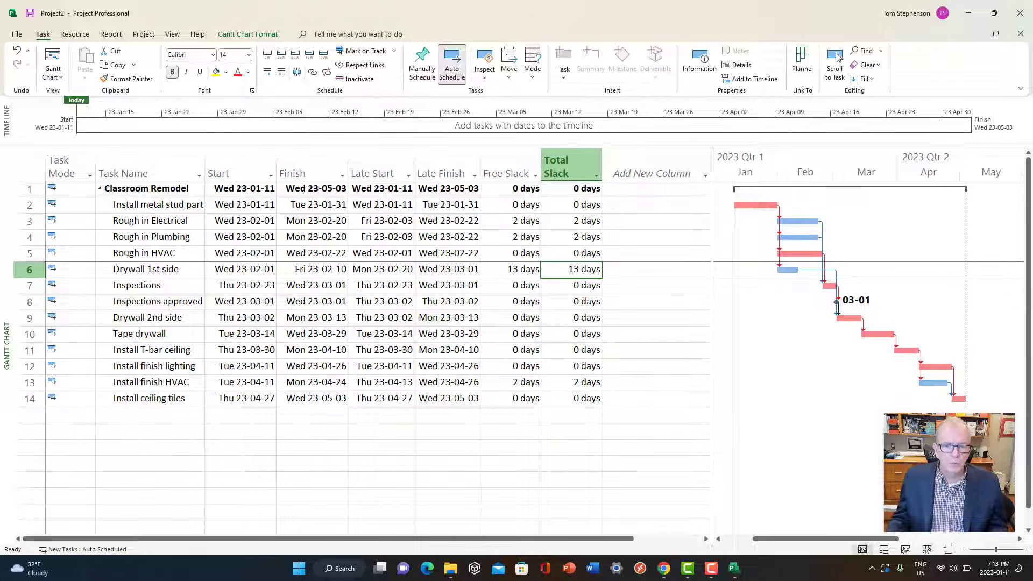
pyautogui.click(571, 383)
pyautogui.click(572, 221)
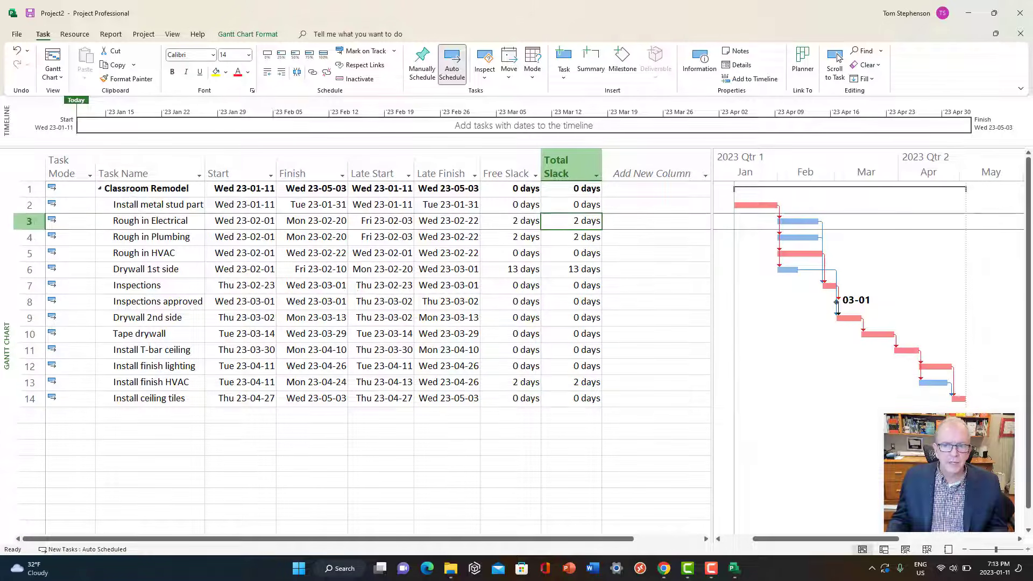
pyautogui.press('Down')
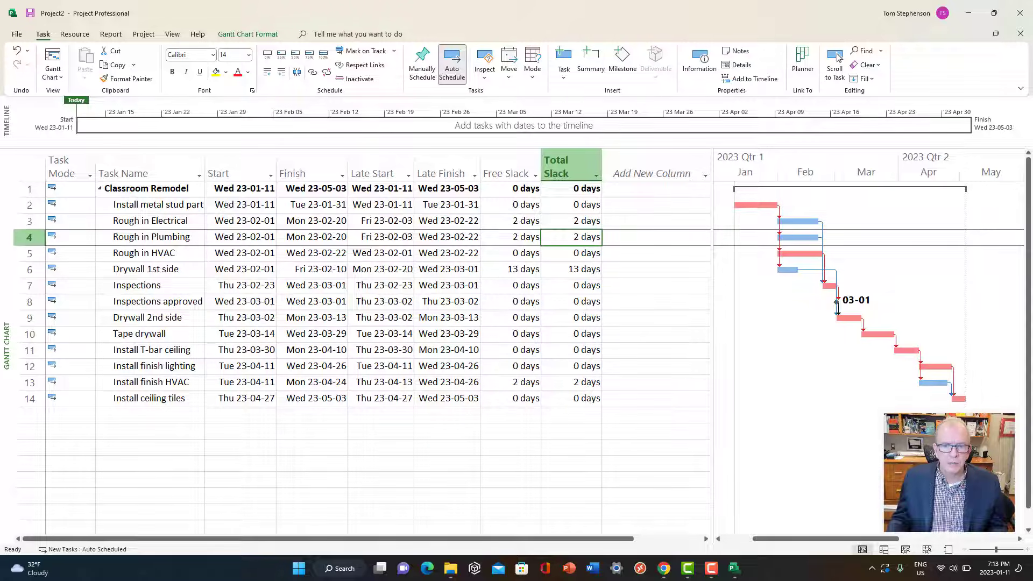
pyautogui.press('Down')
pyautogui.press('Down')
pyautogui.press('Up')
pyautogui.press('Up')
pyautogui.press('Up')
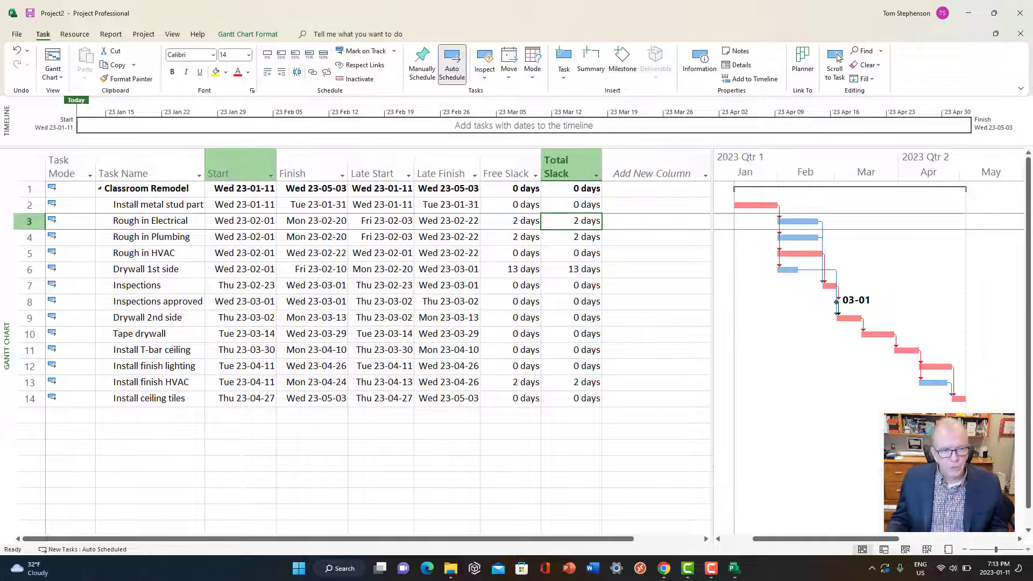
# Insert a Duration column before the Start column in the Schedule table
pyautogui.click(237, 166)
pyautogui.rightClick(225, 167)
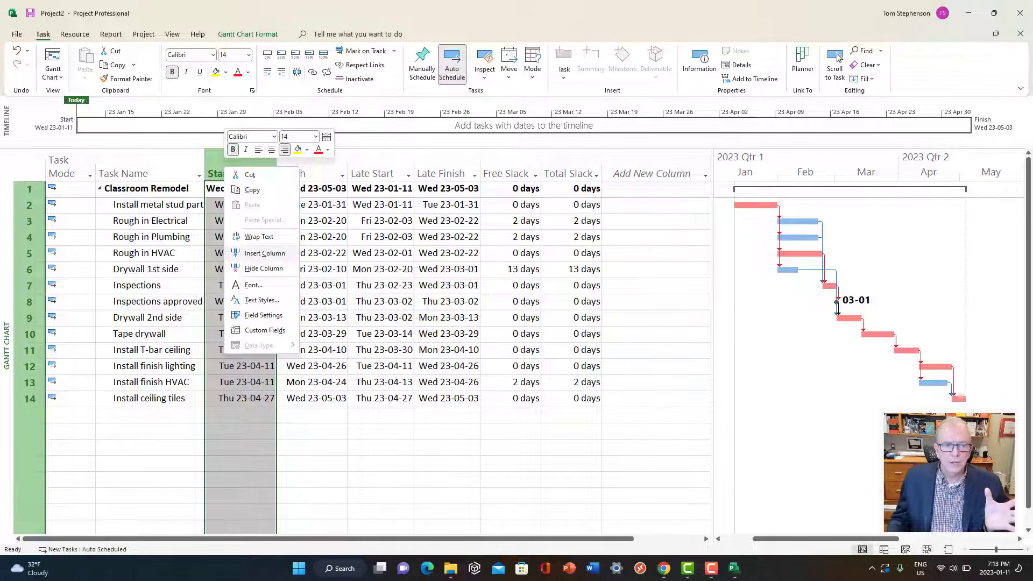
pyautogui.click(265, 253)
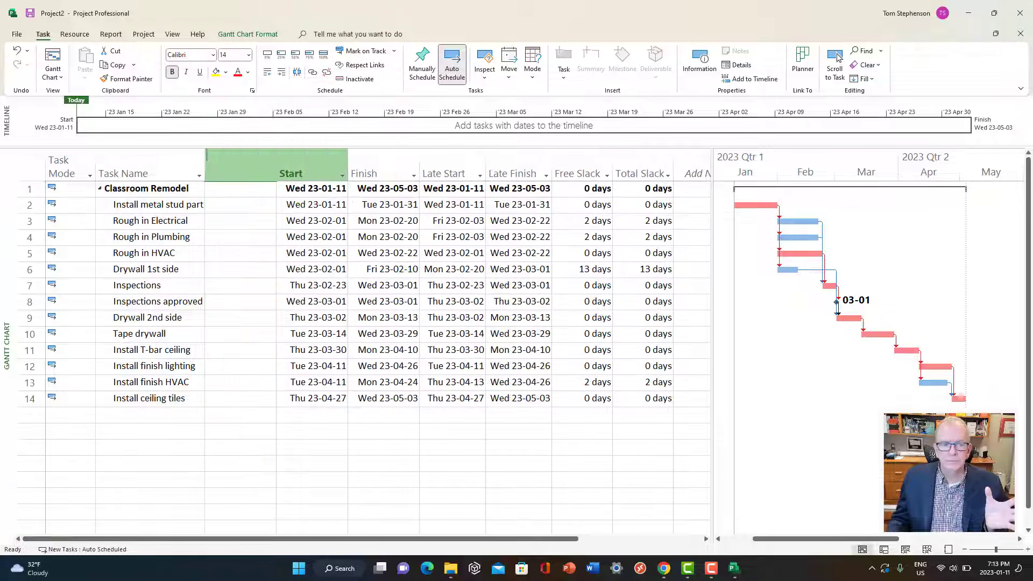
pyautogui.write('d')
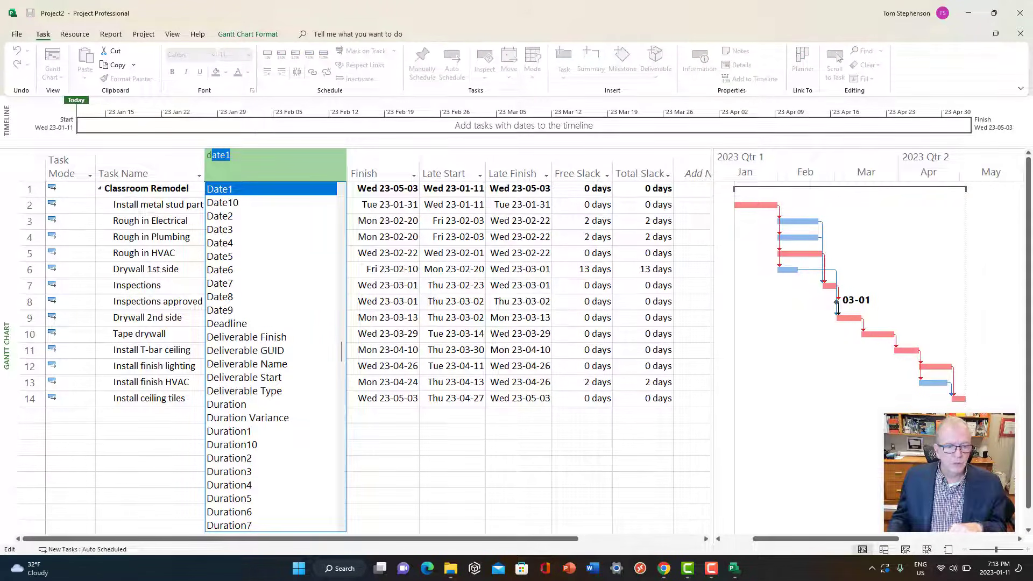
pyautogui.write('uration')
pyautogui.press('Return')
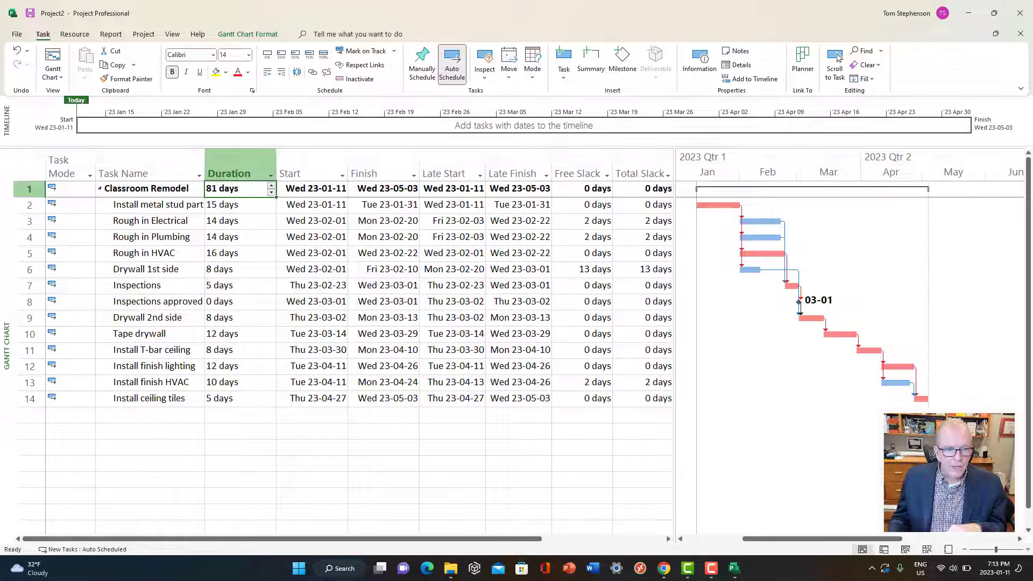
# Set the duration of Rough in Electrical to 16 days
pyautogui.press('Down')
pyautogui.press('Down')
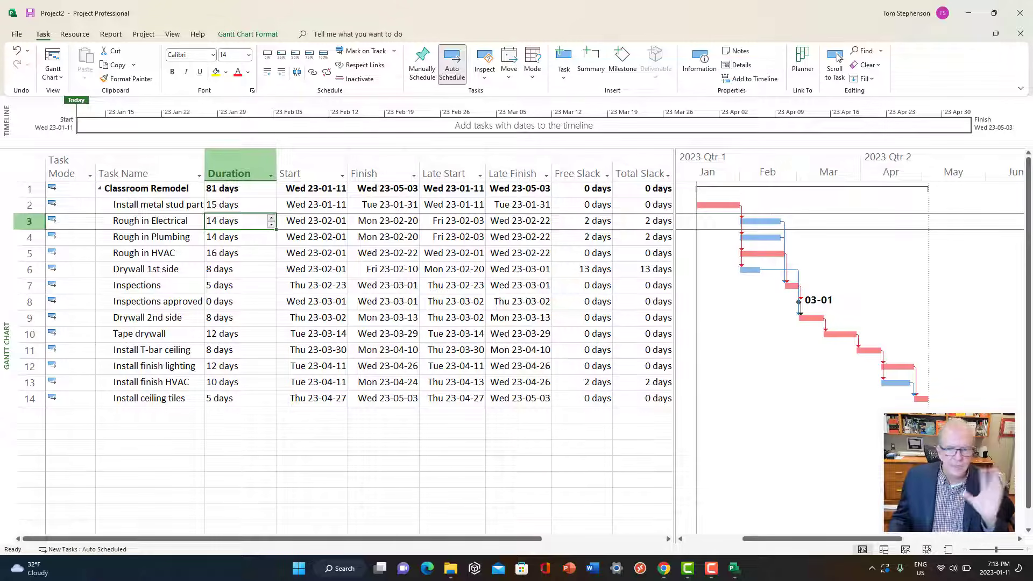
pyautogui.click(271, 217)
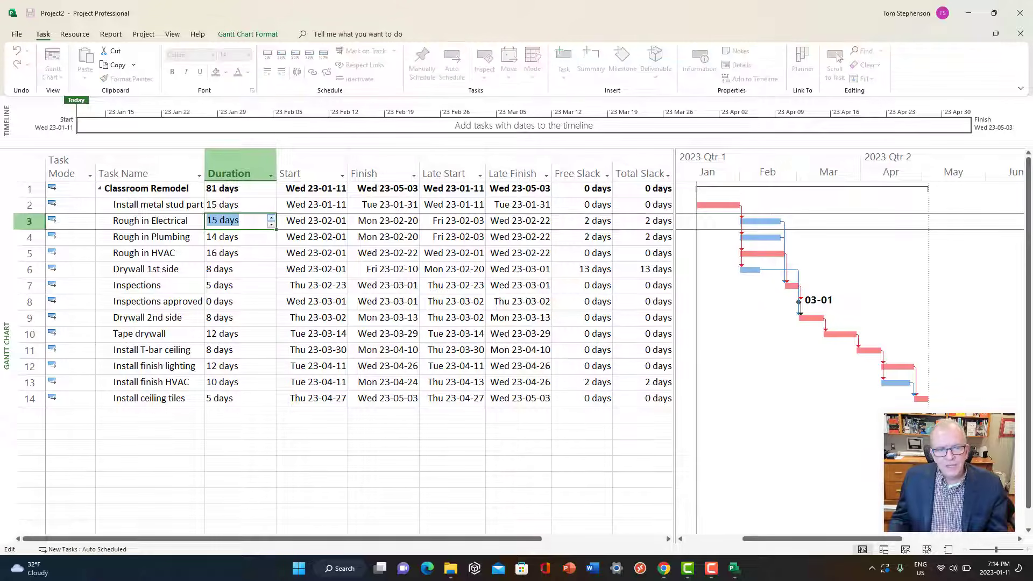
pyautogui.press('Return')
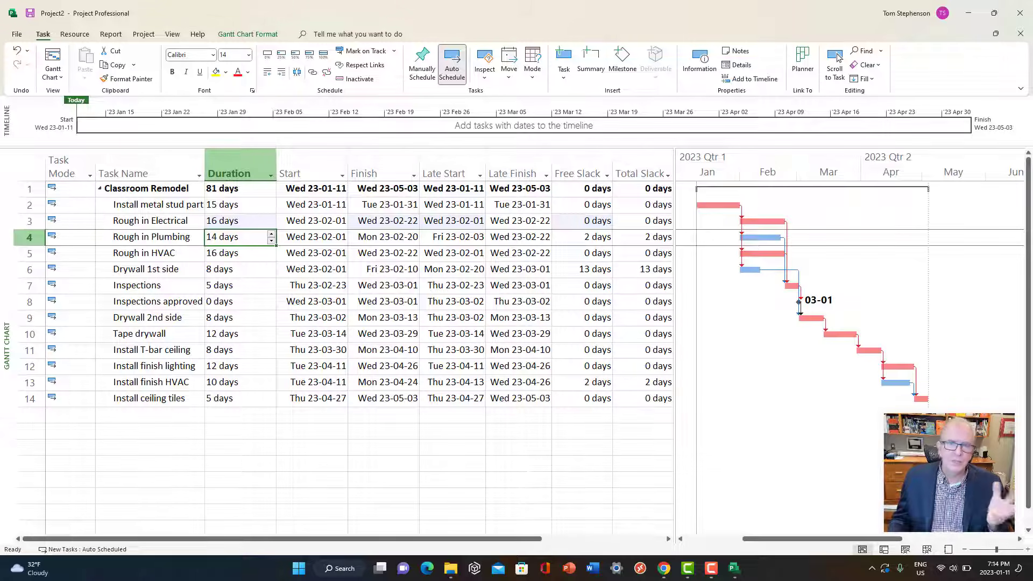
# Set the duration of Rough in Electrical to 17 days
pyautogui.press('Up')
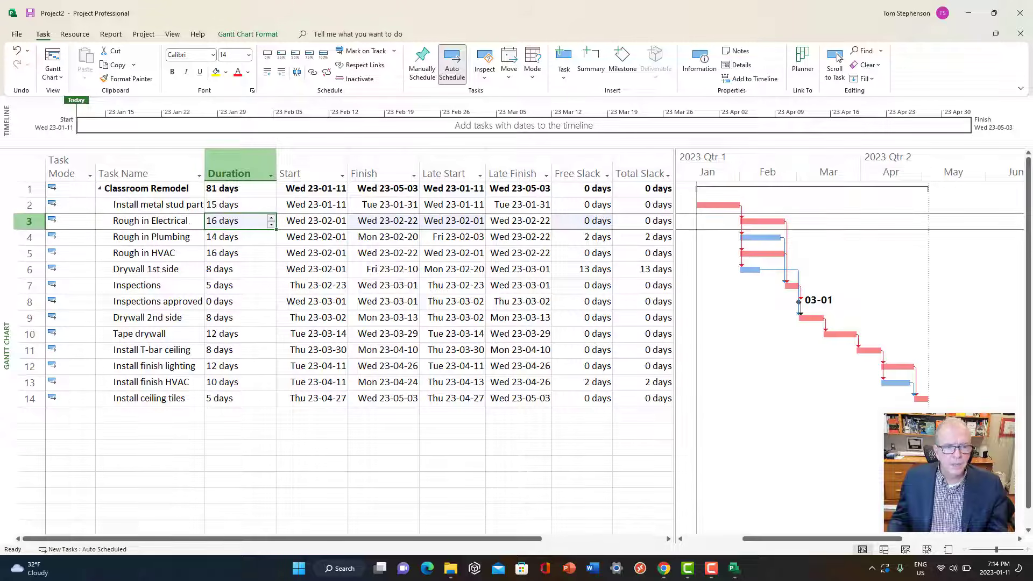
pyautogui.click(271, 225)
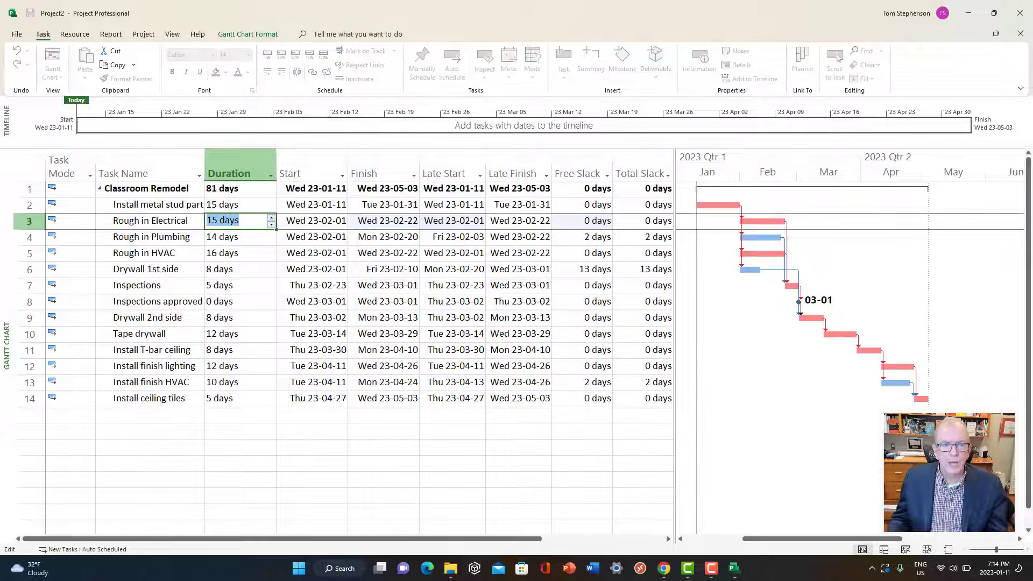
pyautogui.click(271, 217)
pyautogui.click(271, 218)
pyautogui.press('Return')
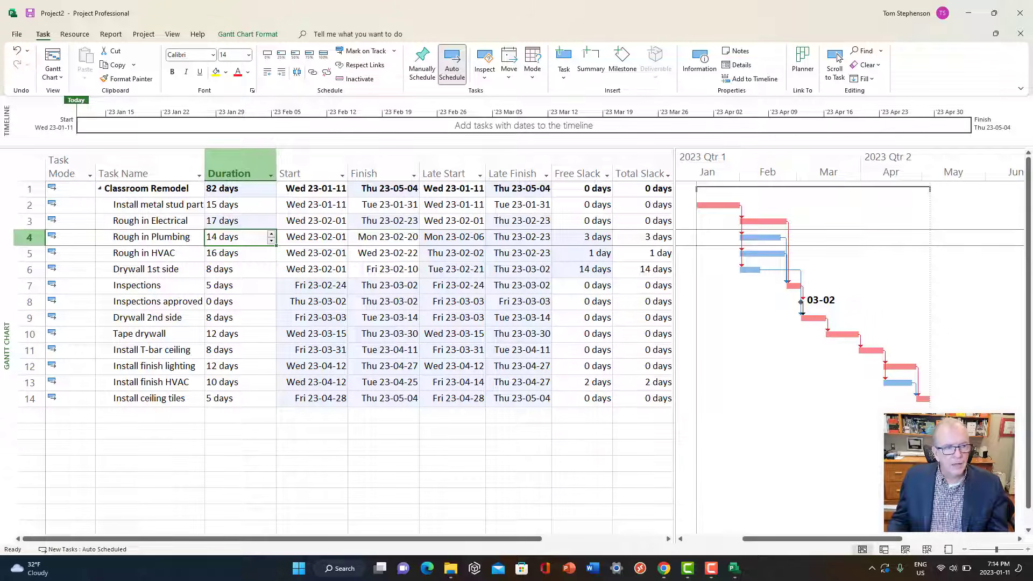
# Switch the task table from Schedule back to Entry
pyautogui.hotkey('ctrl', 'a')
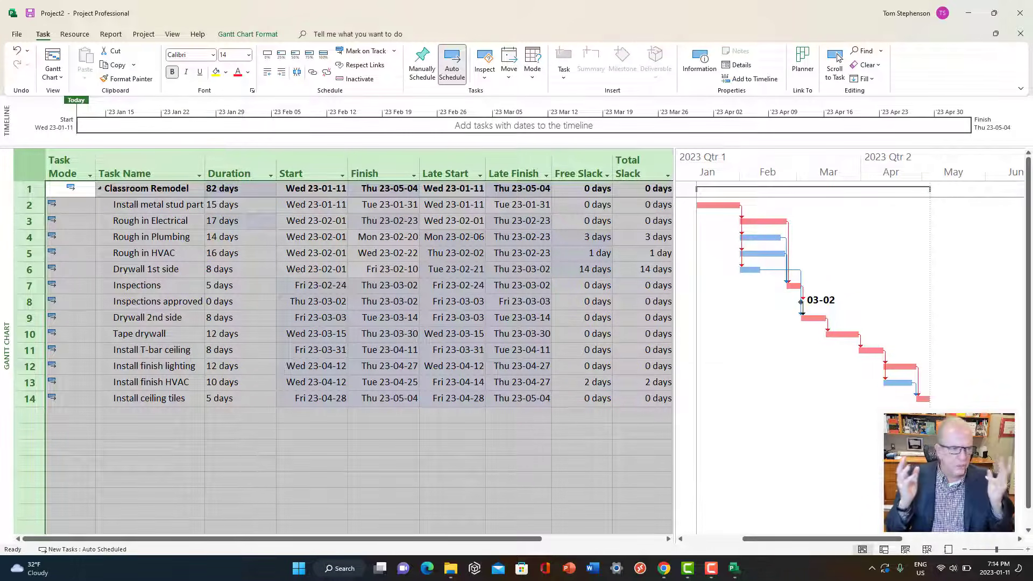
pyautogui.rightClick(33, 169)
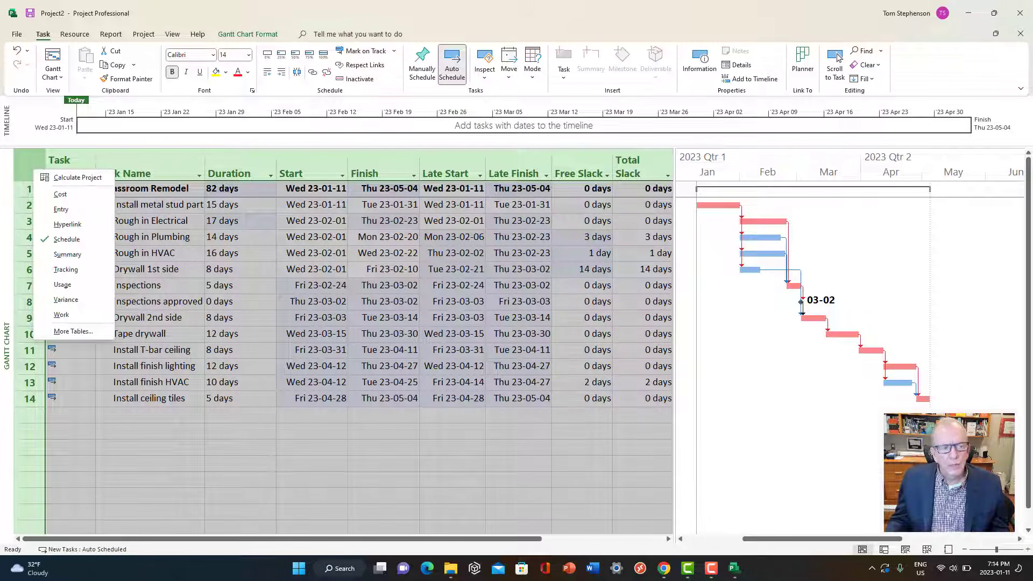
pyautogui.click(61, 208)
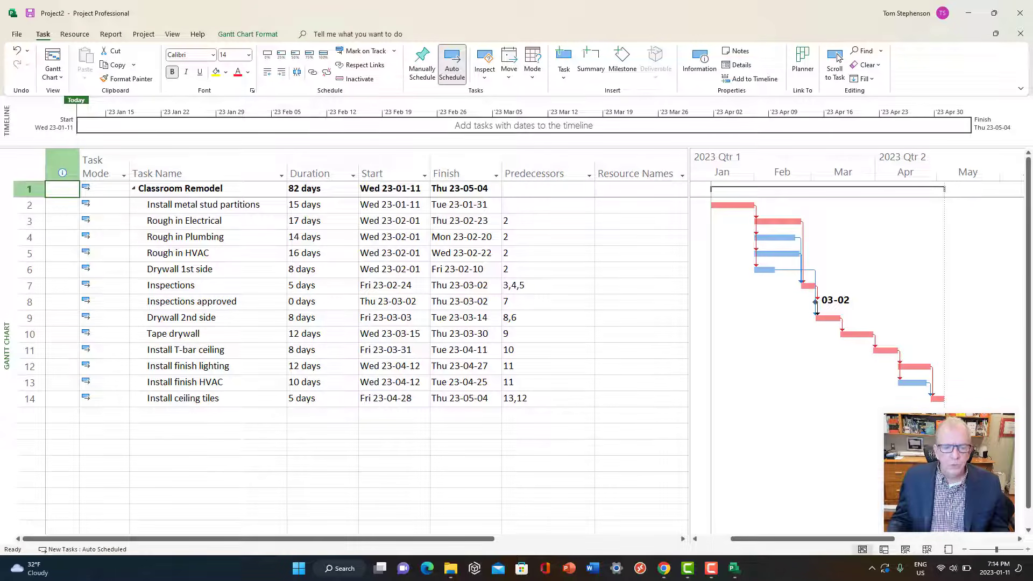
# Review the dependency types for the link from Tape drywall to Install T-bar ceiling and set it to Start-to-Start (SS)
pyautogui.scroll(-1, 838, 58)
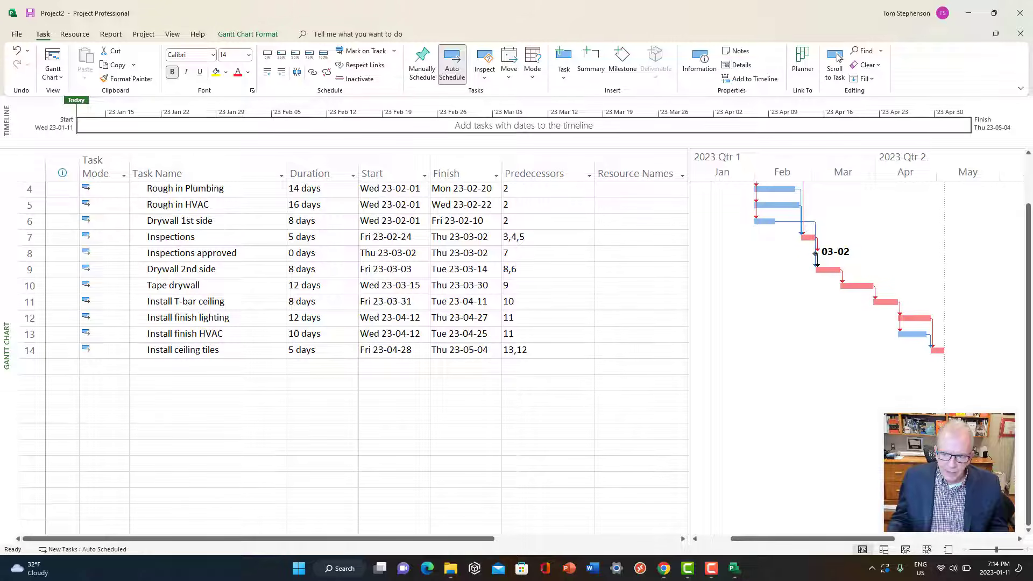
pyautogui.doubleClick(875, 292)
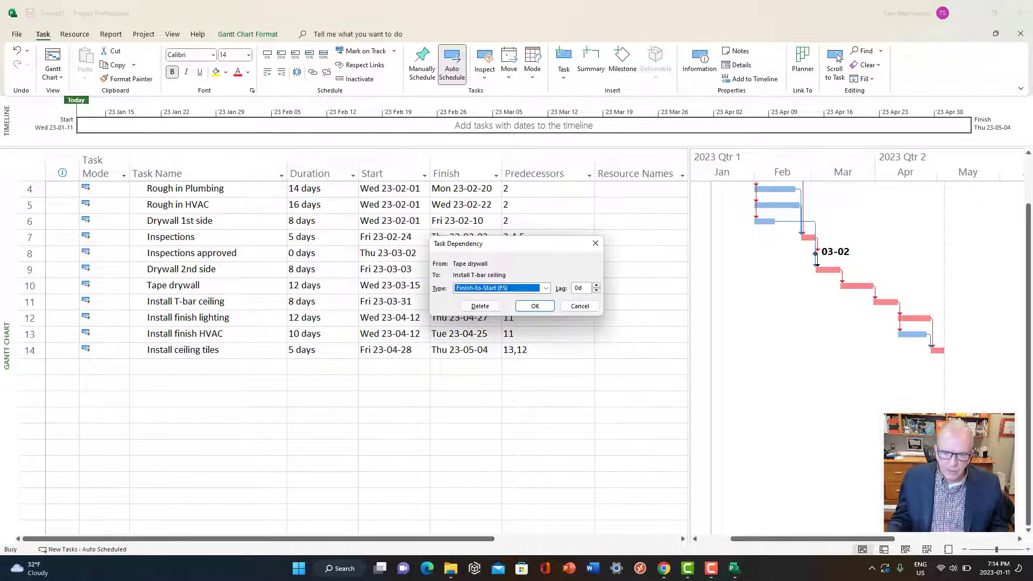
pyautogui.click(547, 289)
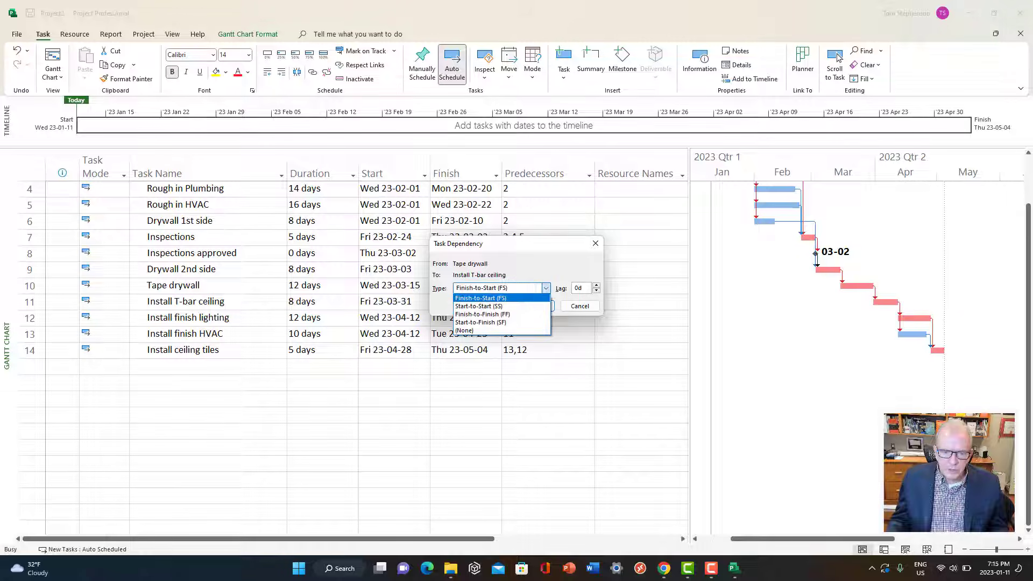
pyautogui.press('Down')
pyautogui.press('Down')
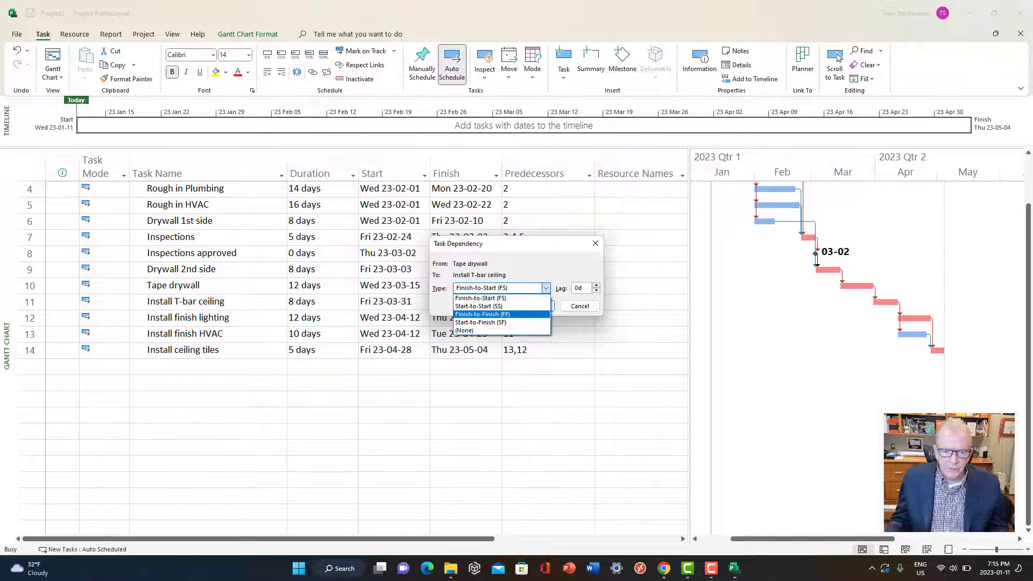
pyautogui.press('Down')
pyautogui.press('Up')
pyautogui.press('Up')
pyautogui.press('Up')
pyautogui.press('Down')
pyautogui.press('Down')
pyautogui.press('Up')
pyautogui.press('Up')
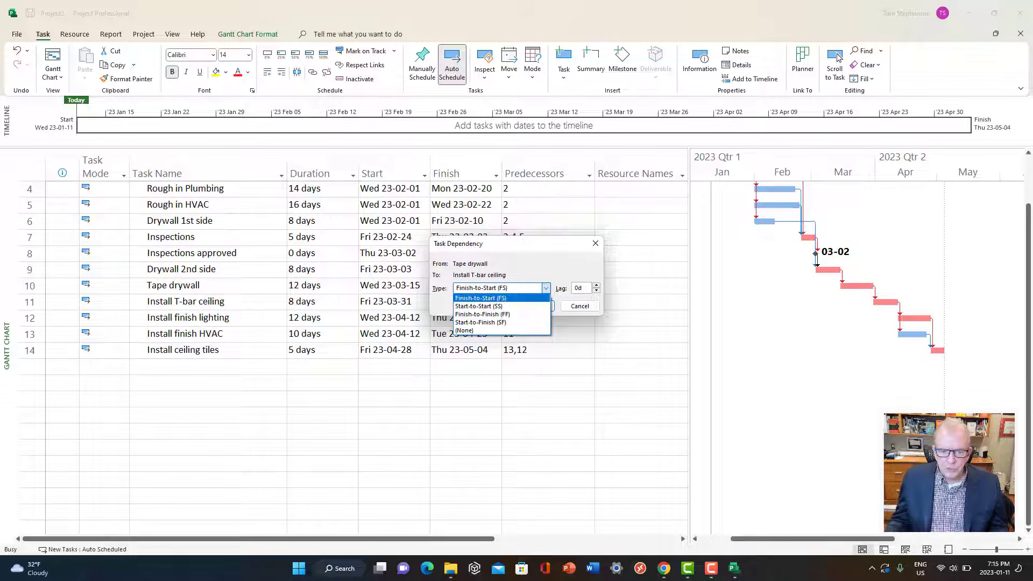
pyautogui.press('Down')
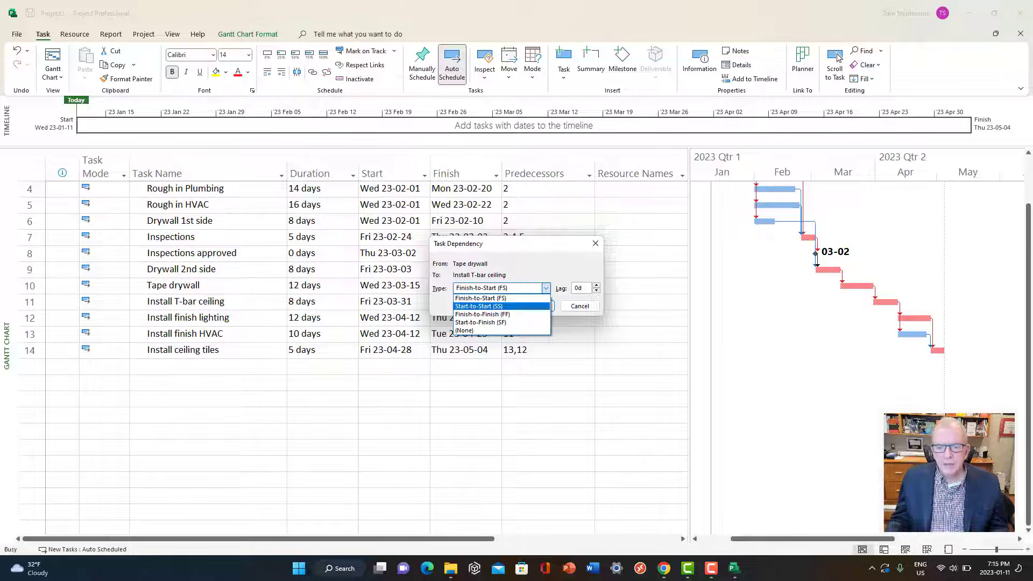
pyautogui.press('Return')
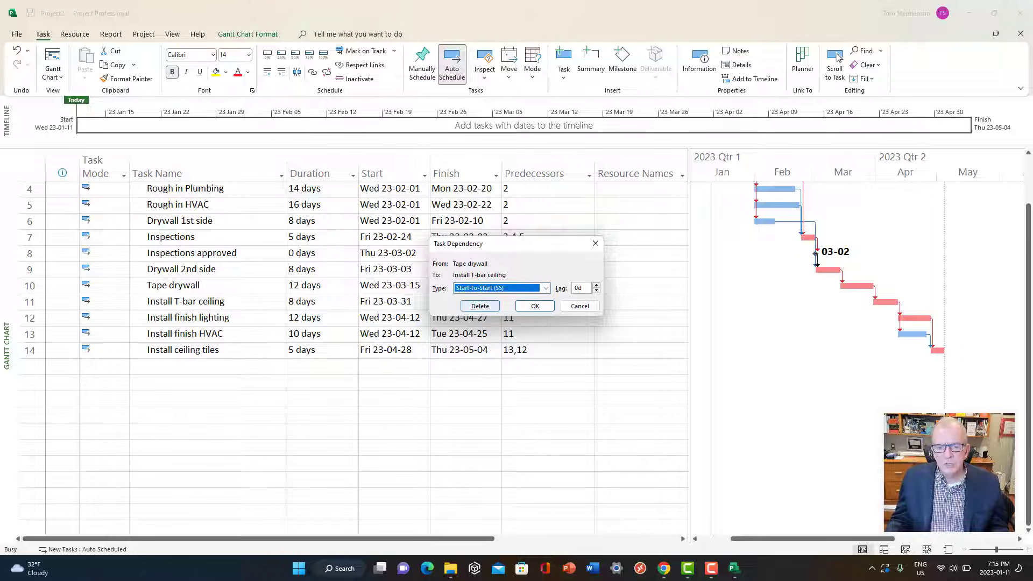
pyautogui.press('Return')
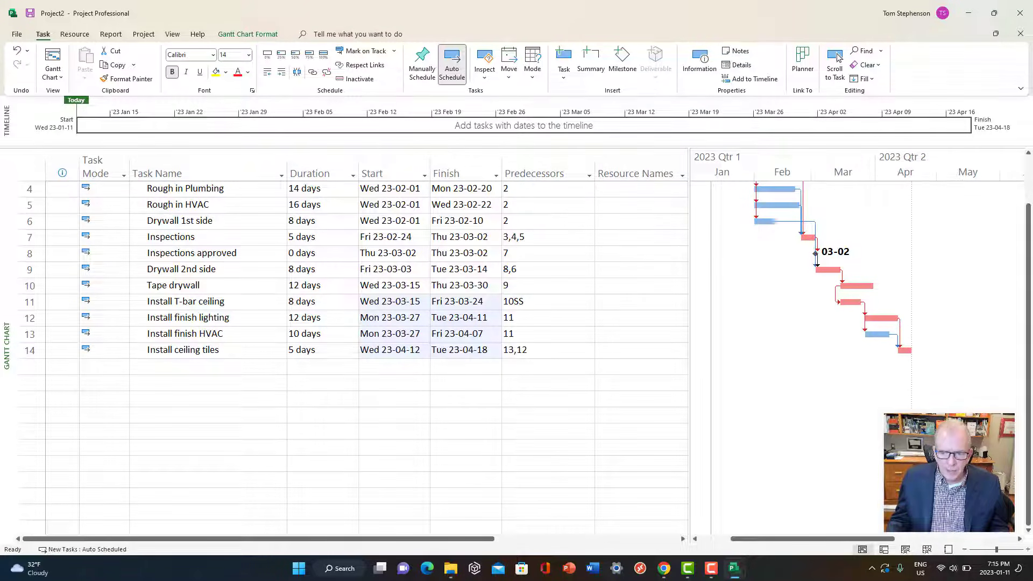
# Add a lag of 3 days to the Start-to-Start link between Tape drywall and Install T-bar ceiling
pyautogui.doubleClick(835, 294)
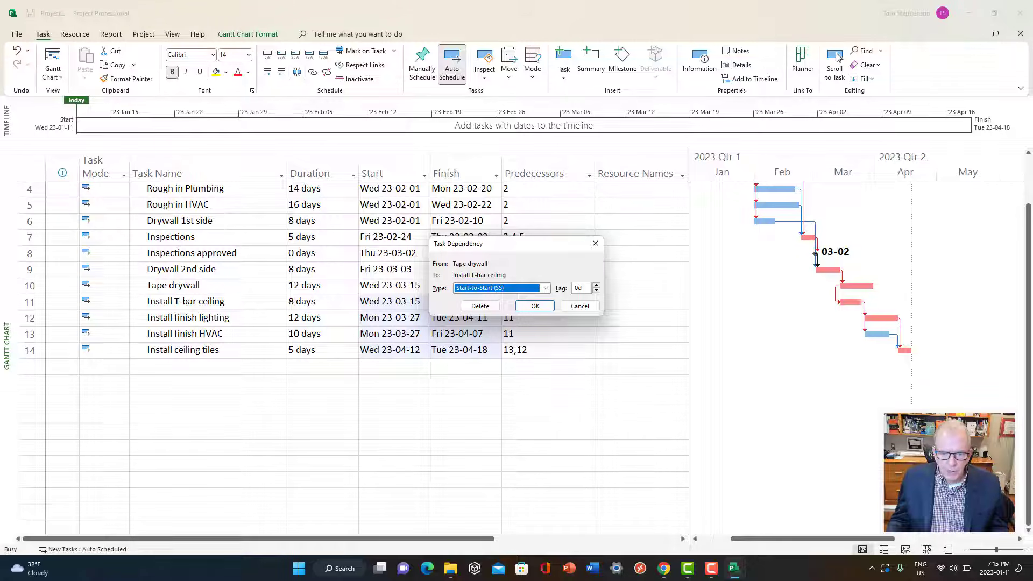
pyautogui.press('Tab')
pyautogui.press('Up')
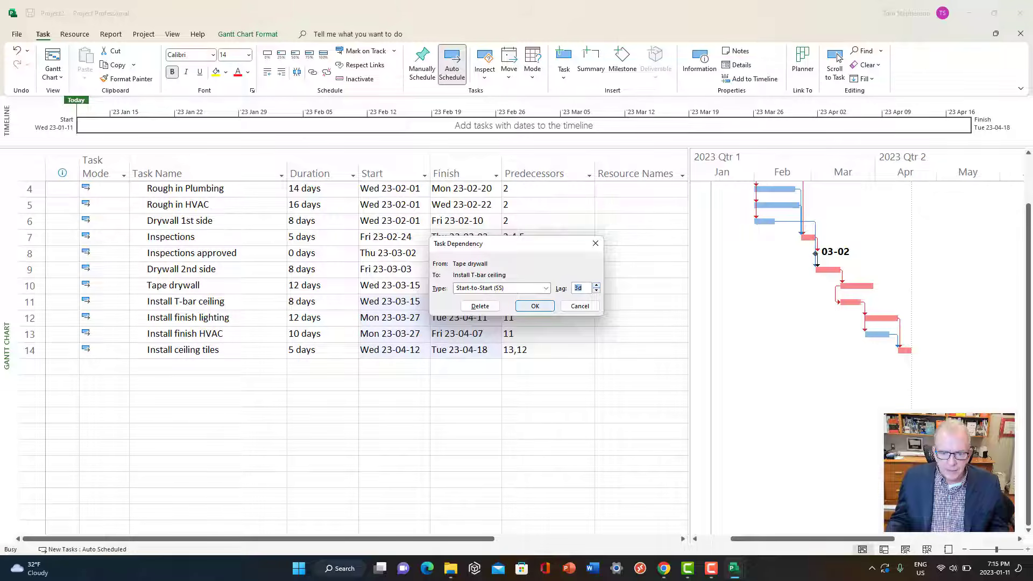
pyautogui.press('Return')
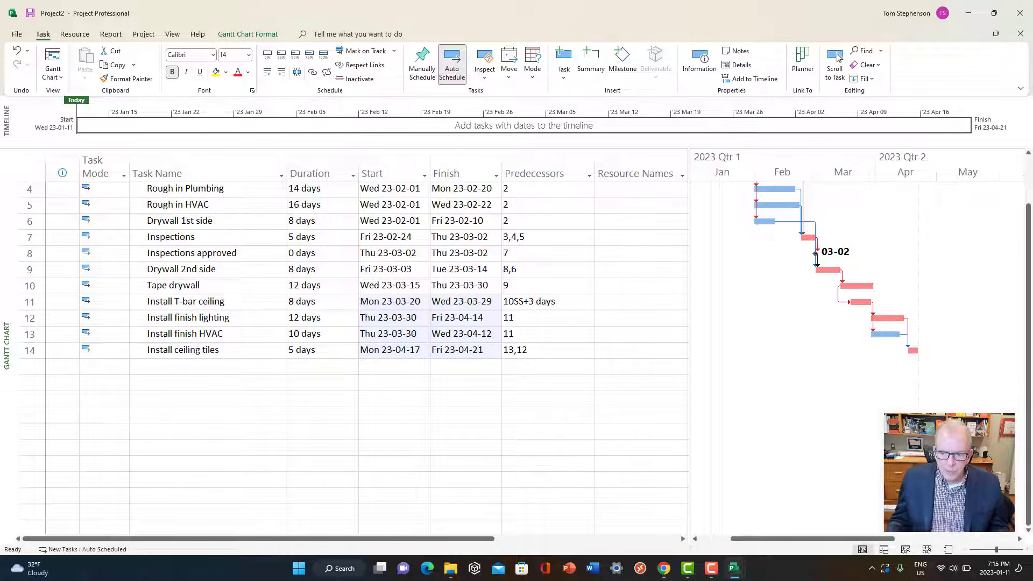
# Change the link between Tape drywall and Install T-bar ceiling back to Finish-to-Start (FS)
pyautogui.doubleClick(838, 295)
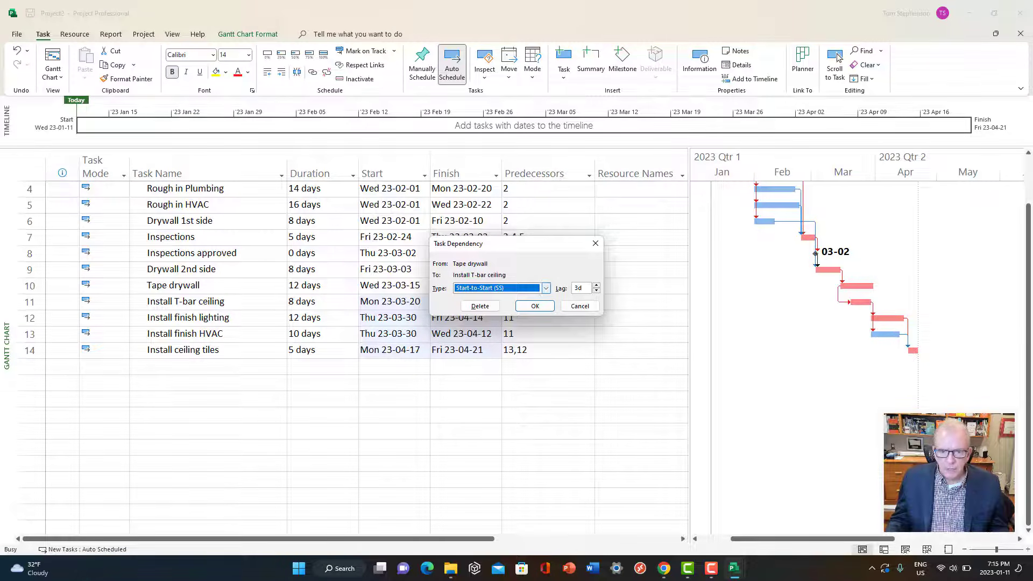
pyautogui.click(547, 288)
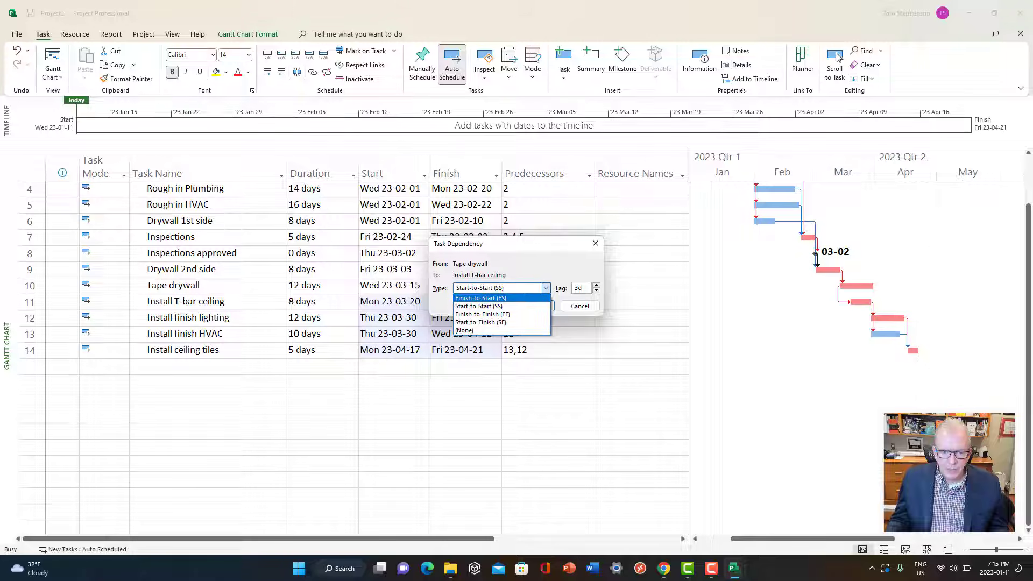
pyautogui.press('Return')
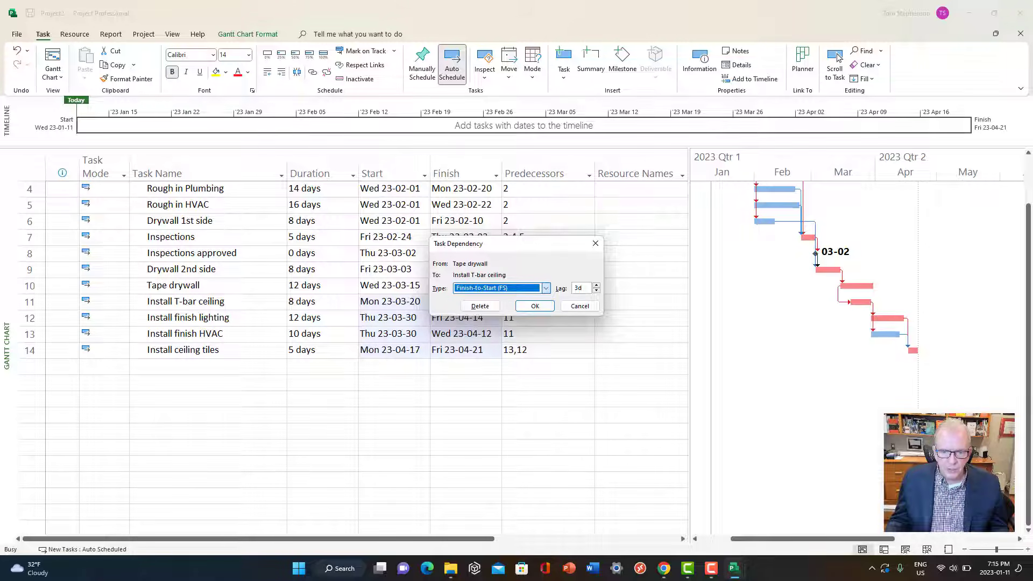
pyautogui.press('Return')
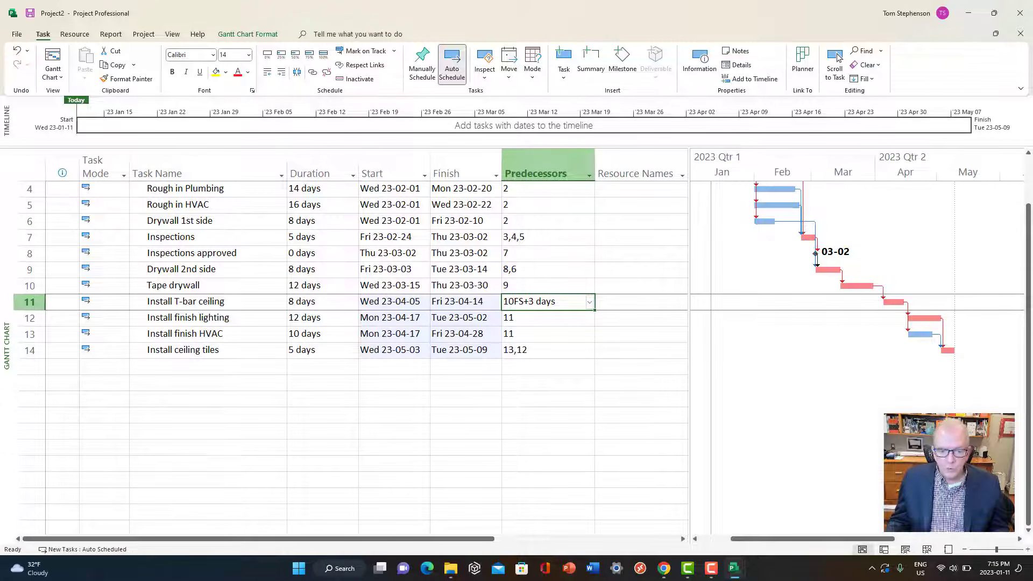
# In the task information of Install T-bar ceiling, set the lag of its Tape drywall predecessor to -3 days
pyautogui.press('Home')
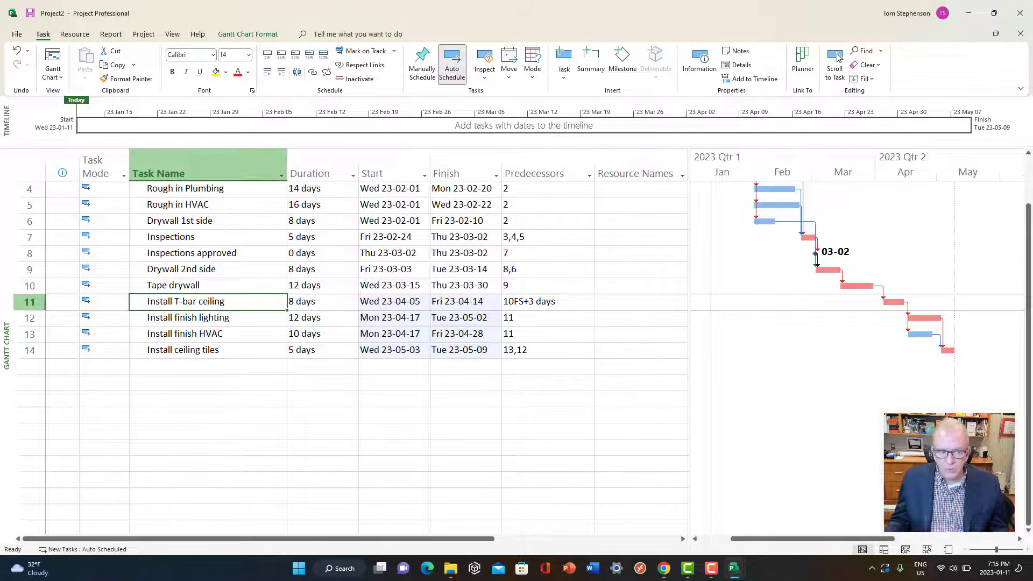
pyautogui.hotkey('shift', 'space')
pyautogui.hotkey('shift', 'F2')
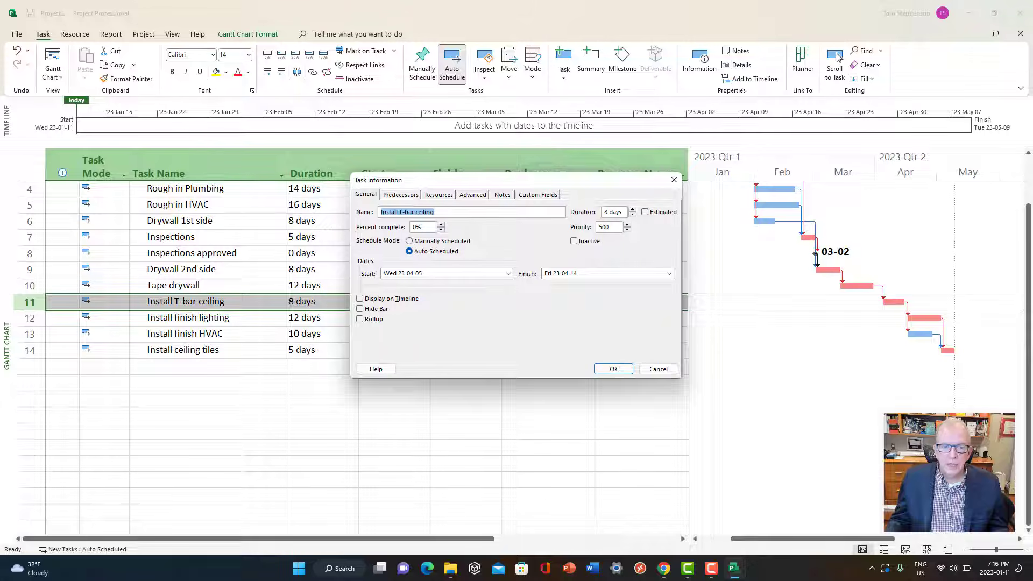
pyautogui.moveTo(512, 179); pyautogui.dragTo(422, 59)
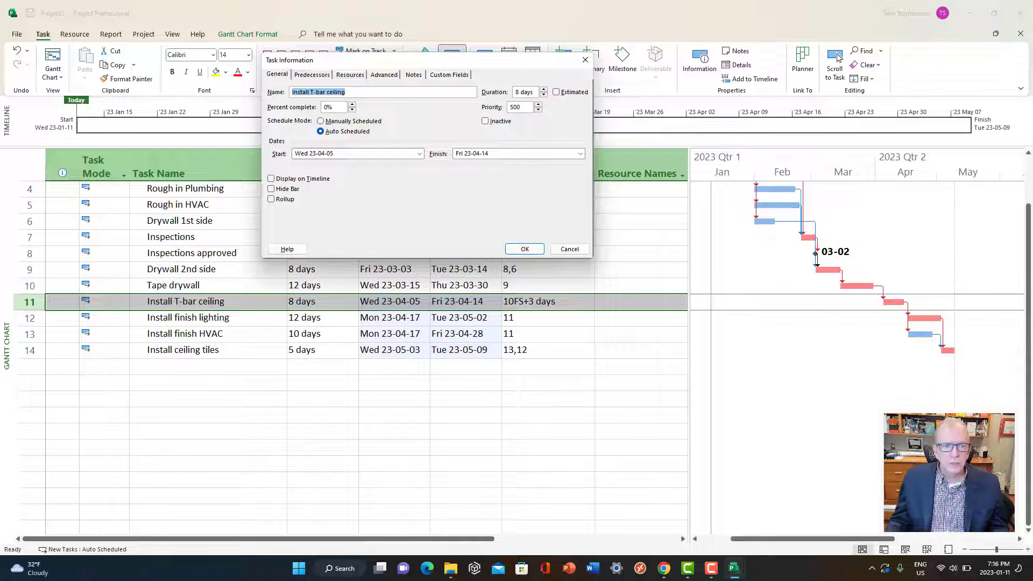
pyautogui.hotkey('ctrl', 'Tab')
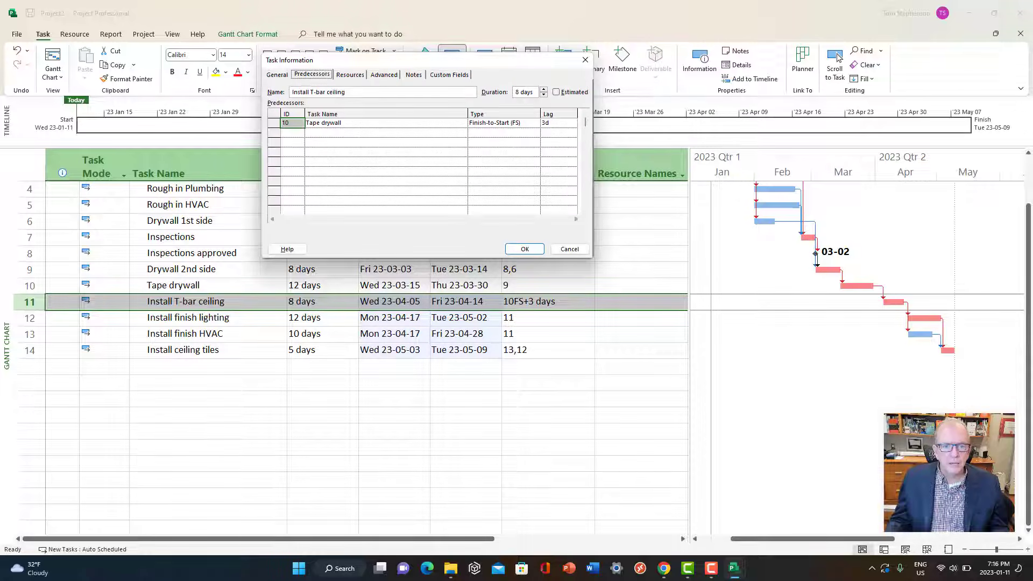
pyautogui.press('Tab')
pyautogui.press('Tab')
pyautogui.press('Tab')
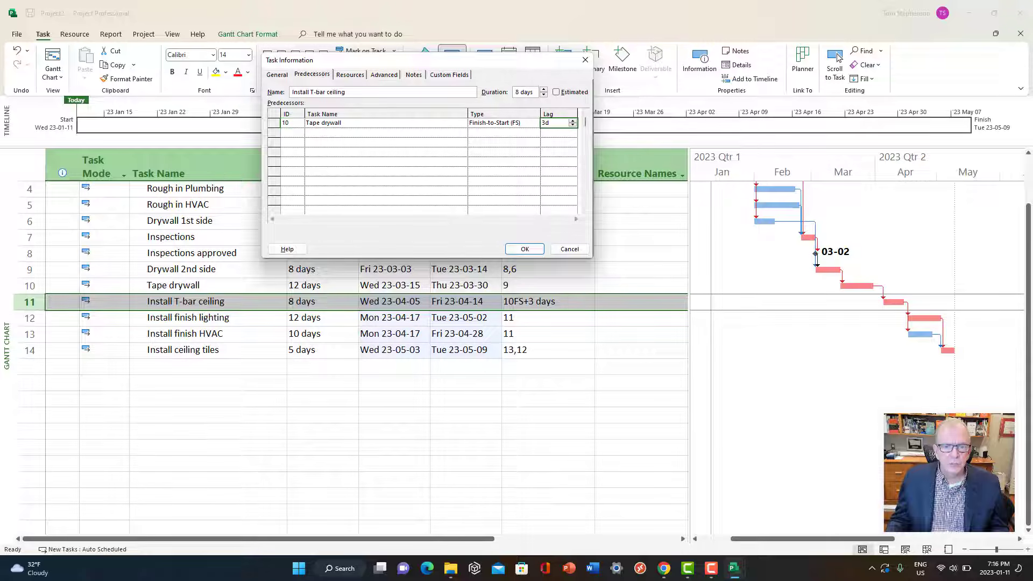
pyautogui.press('Down')
pyautogui.press('Down')
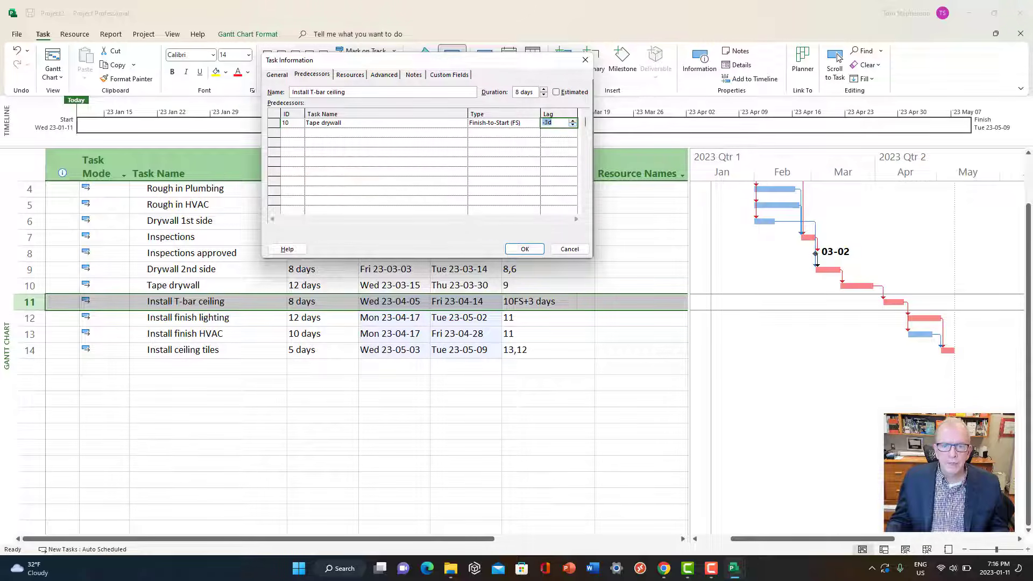
pyautogui.press('Return')
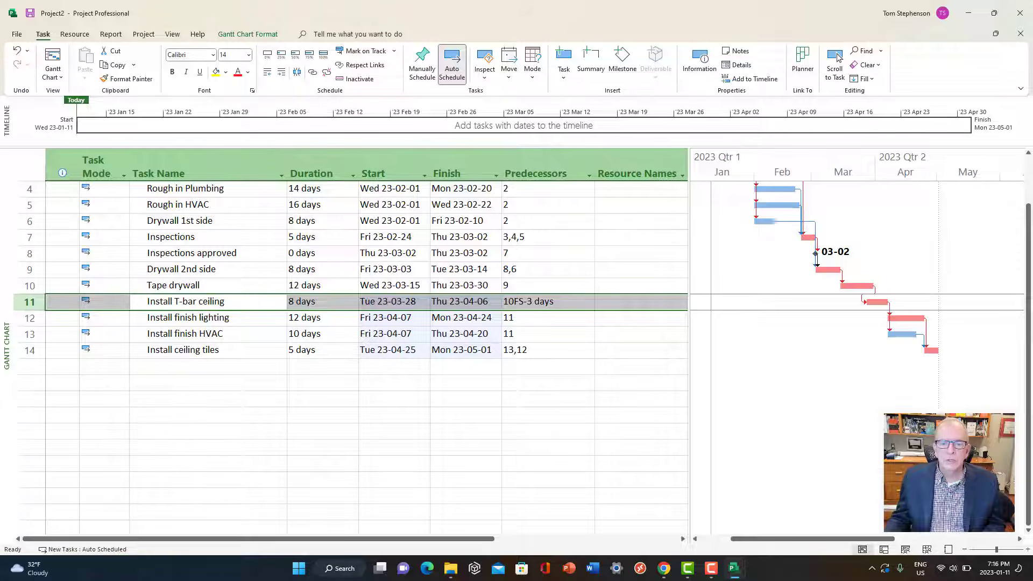
pyautogui.scroll(1, 366, 344)
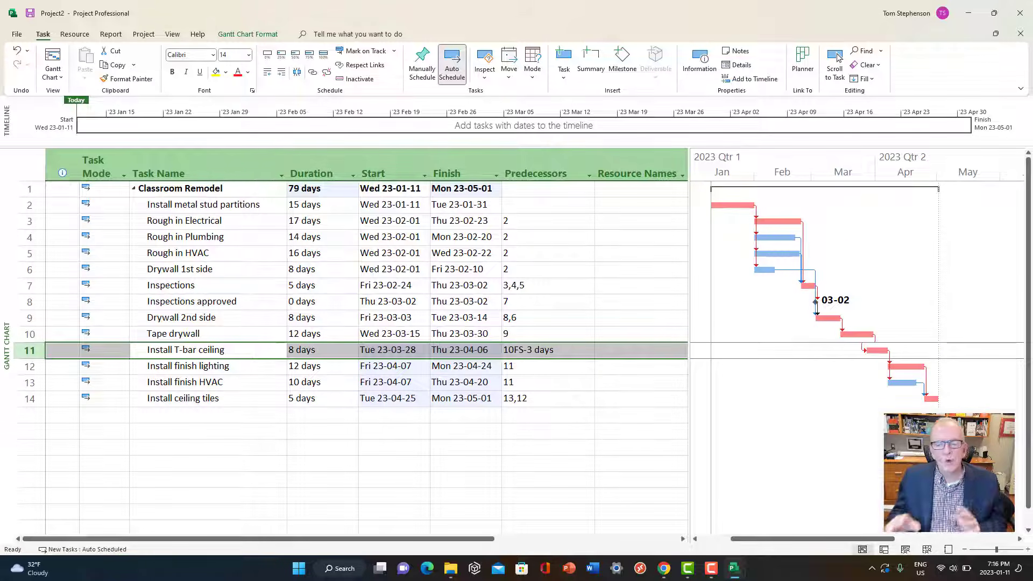